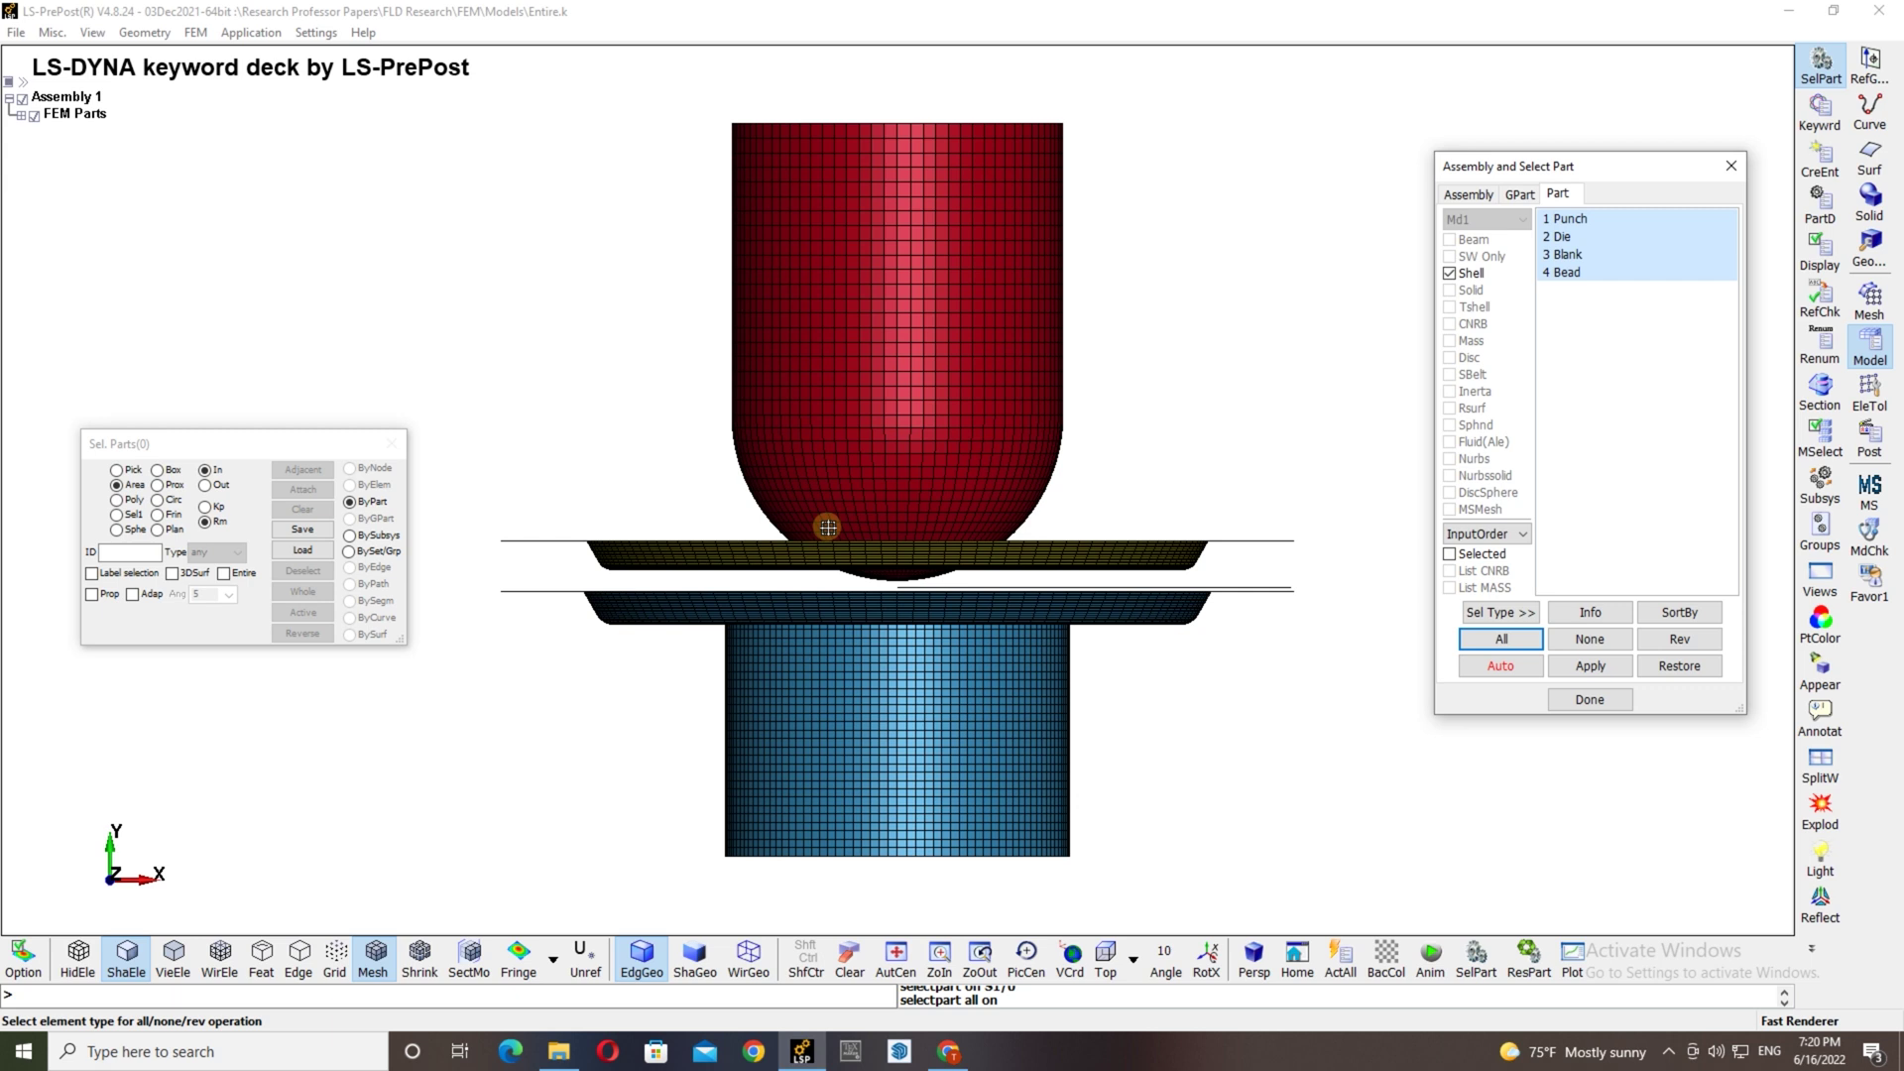
Discard the current model and start a new empty session, dismissing Helpful Hints.
left_click(806, 958)
left_click_drag(1001, 412, 1016, 684)
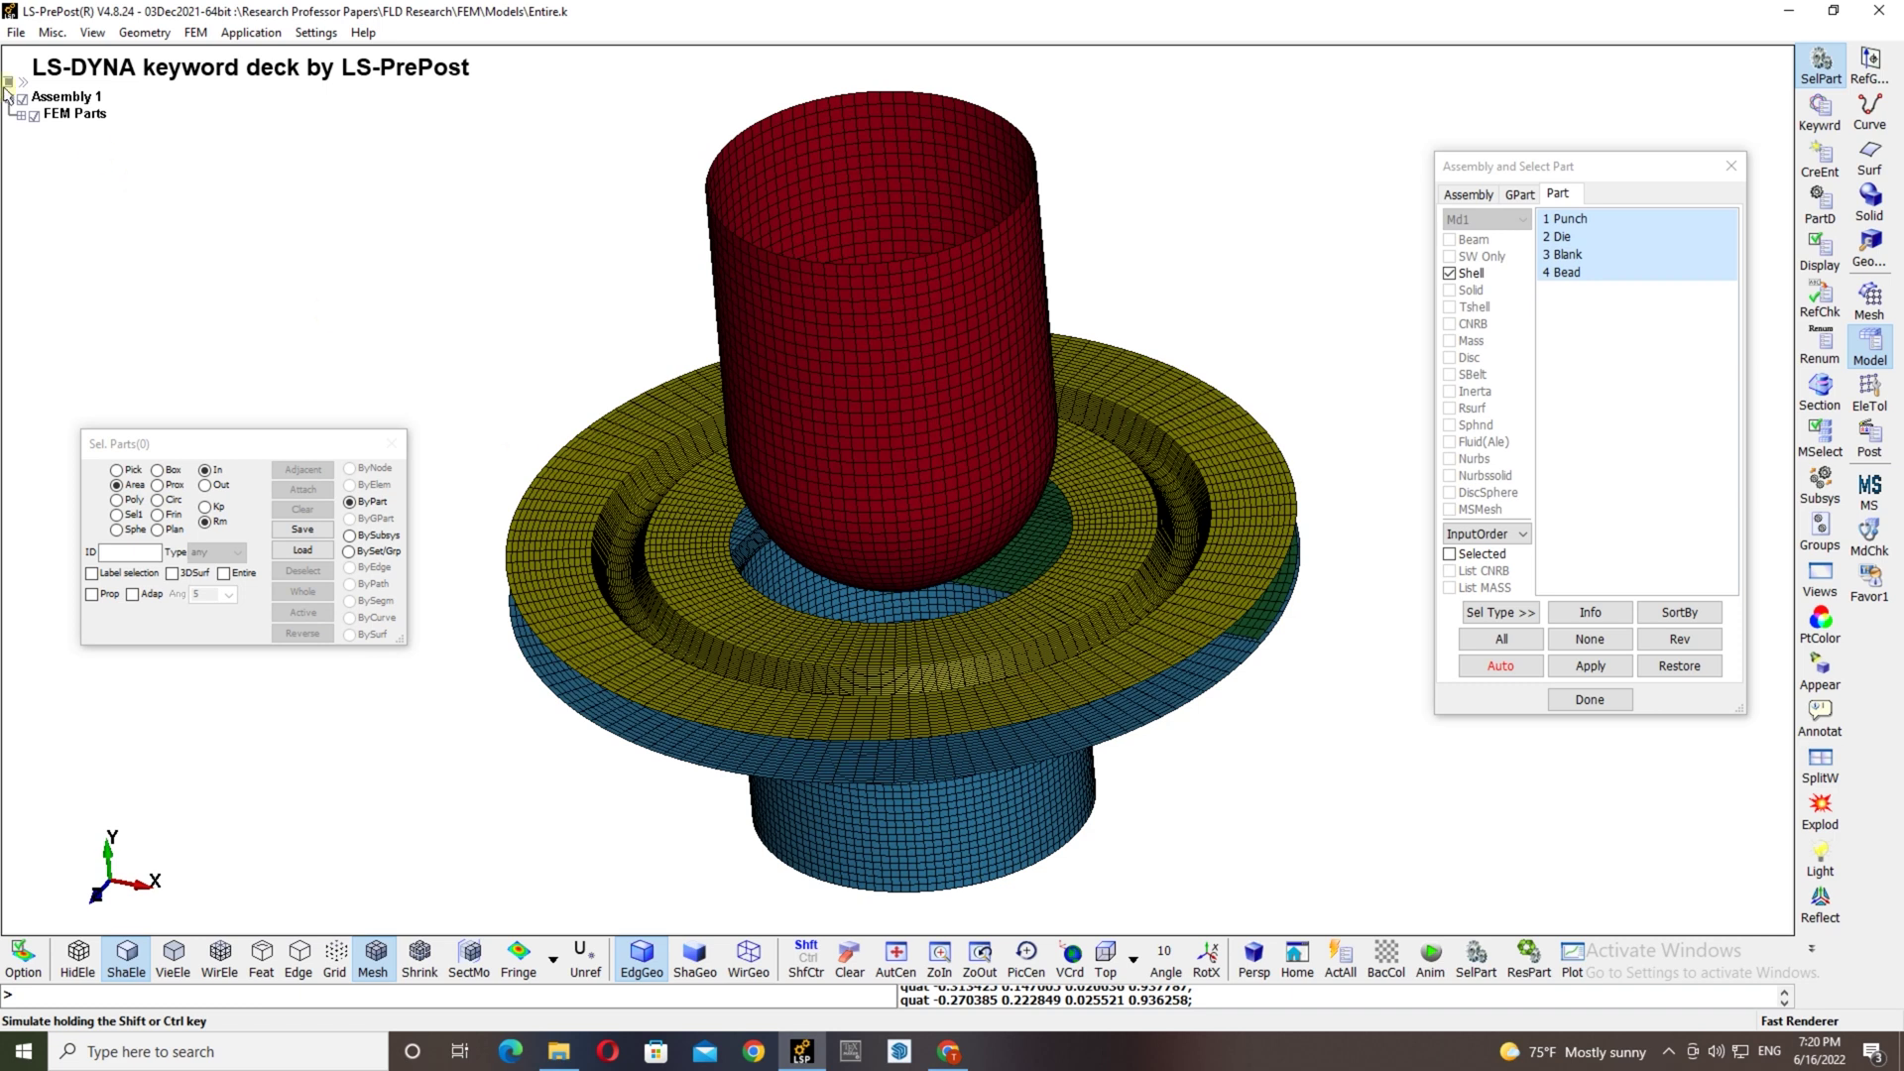
left_click(17, 35)
left_click(40, 52)
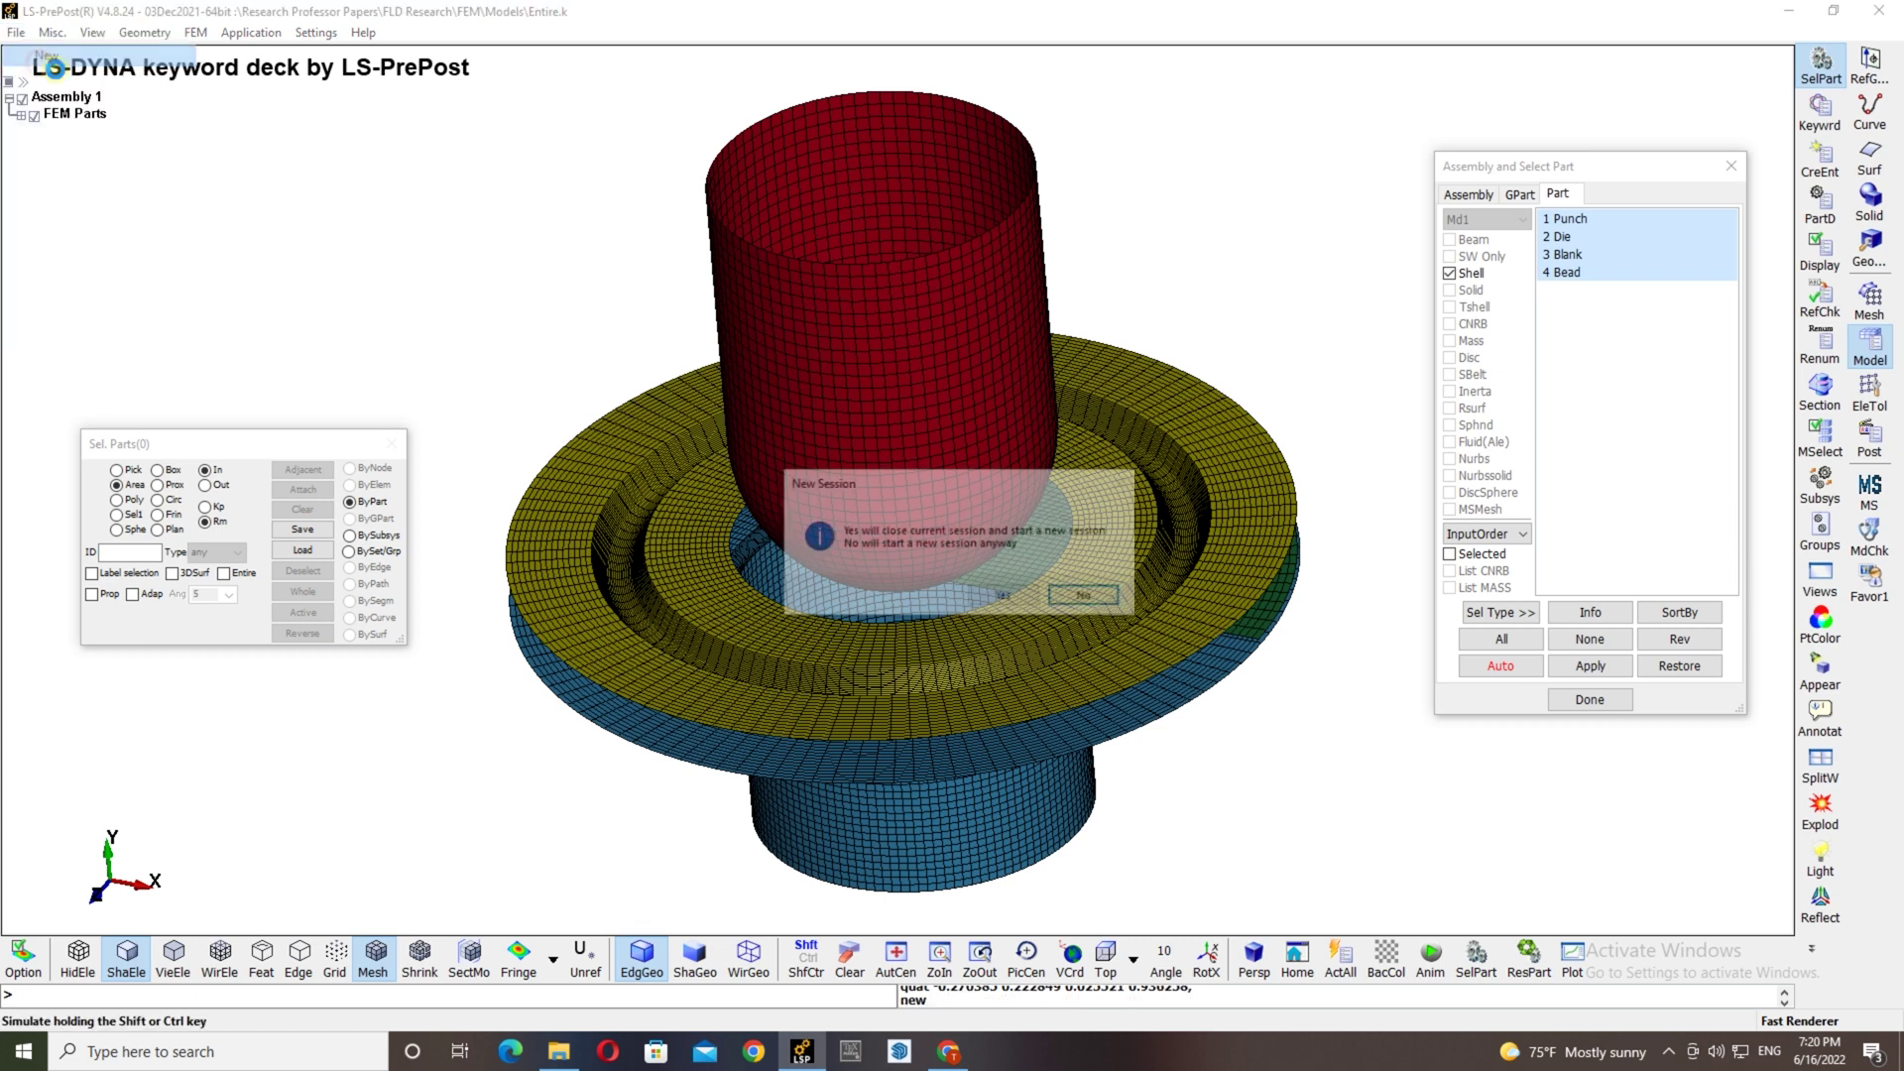
left_click(1004, 597)
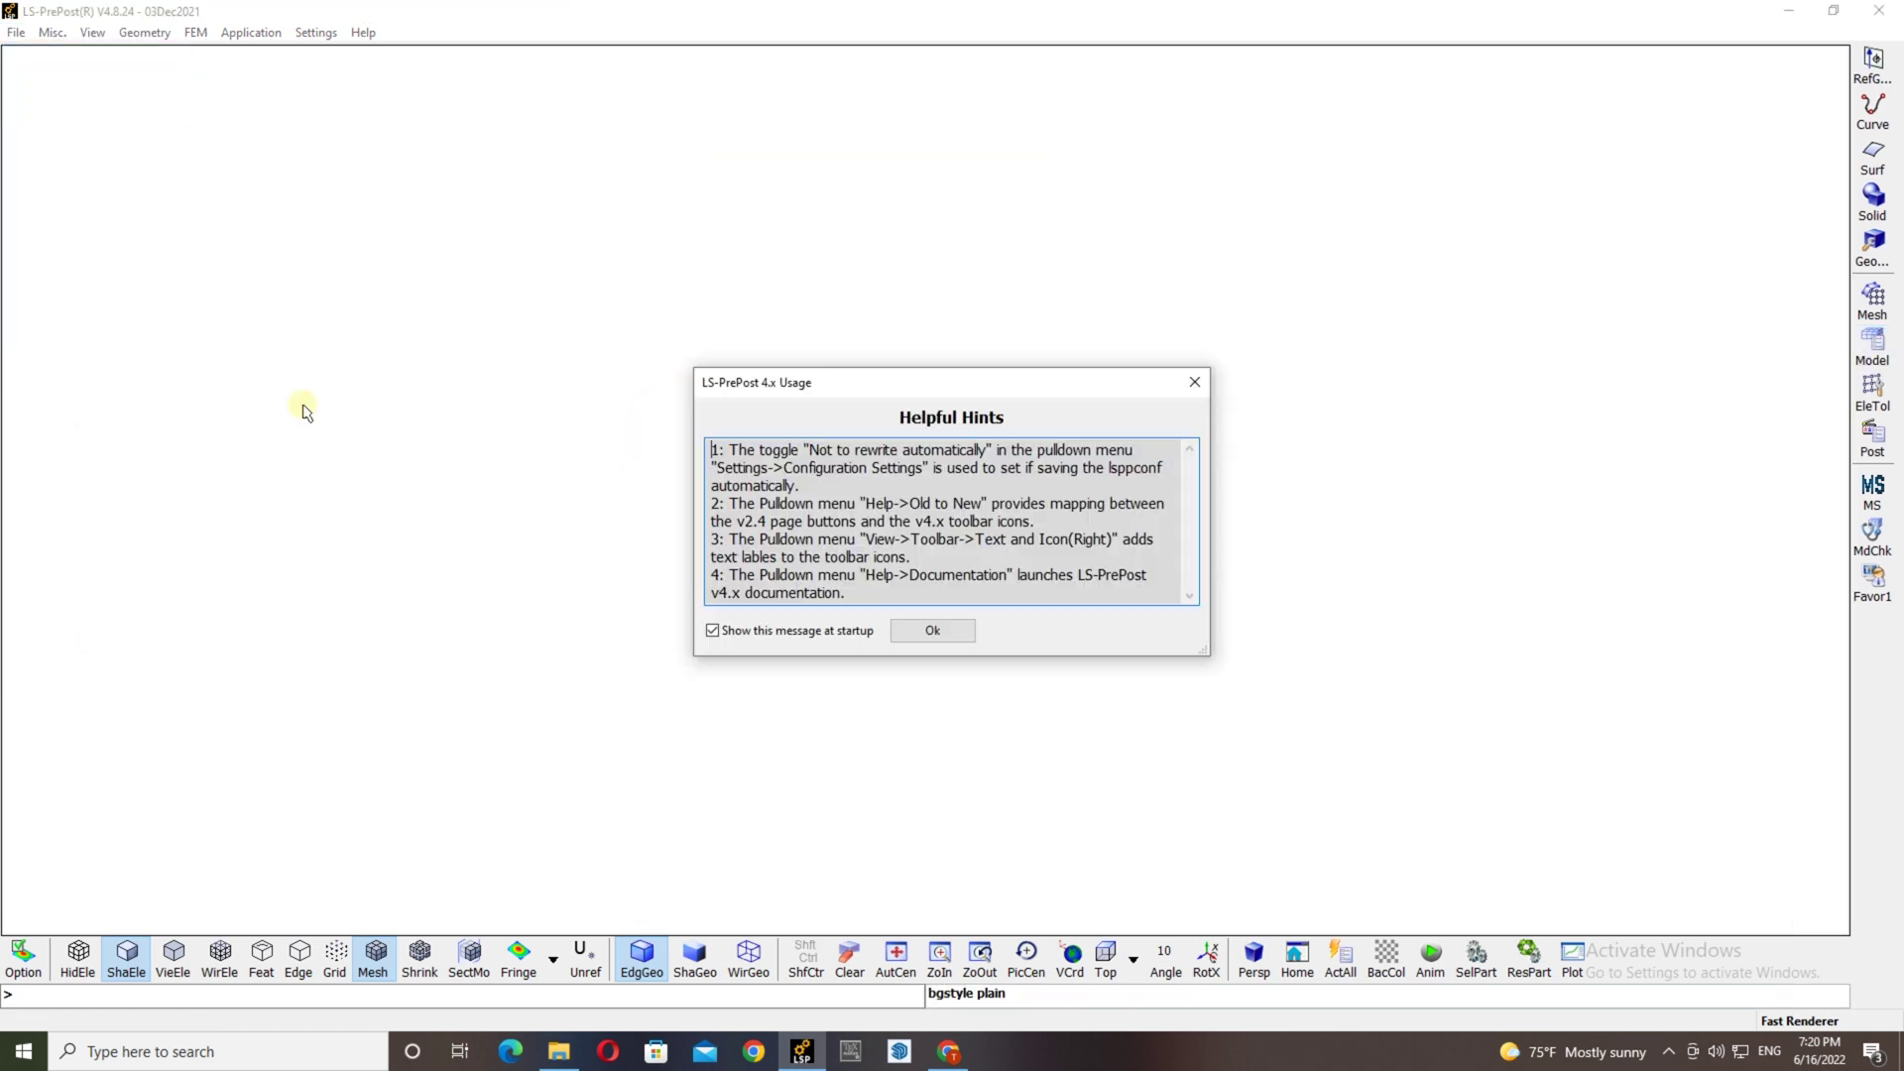
left_click(933, 631)
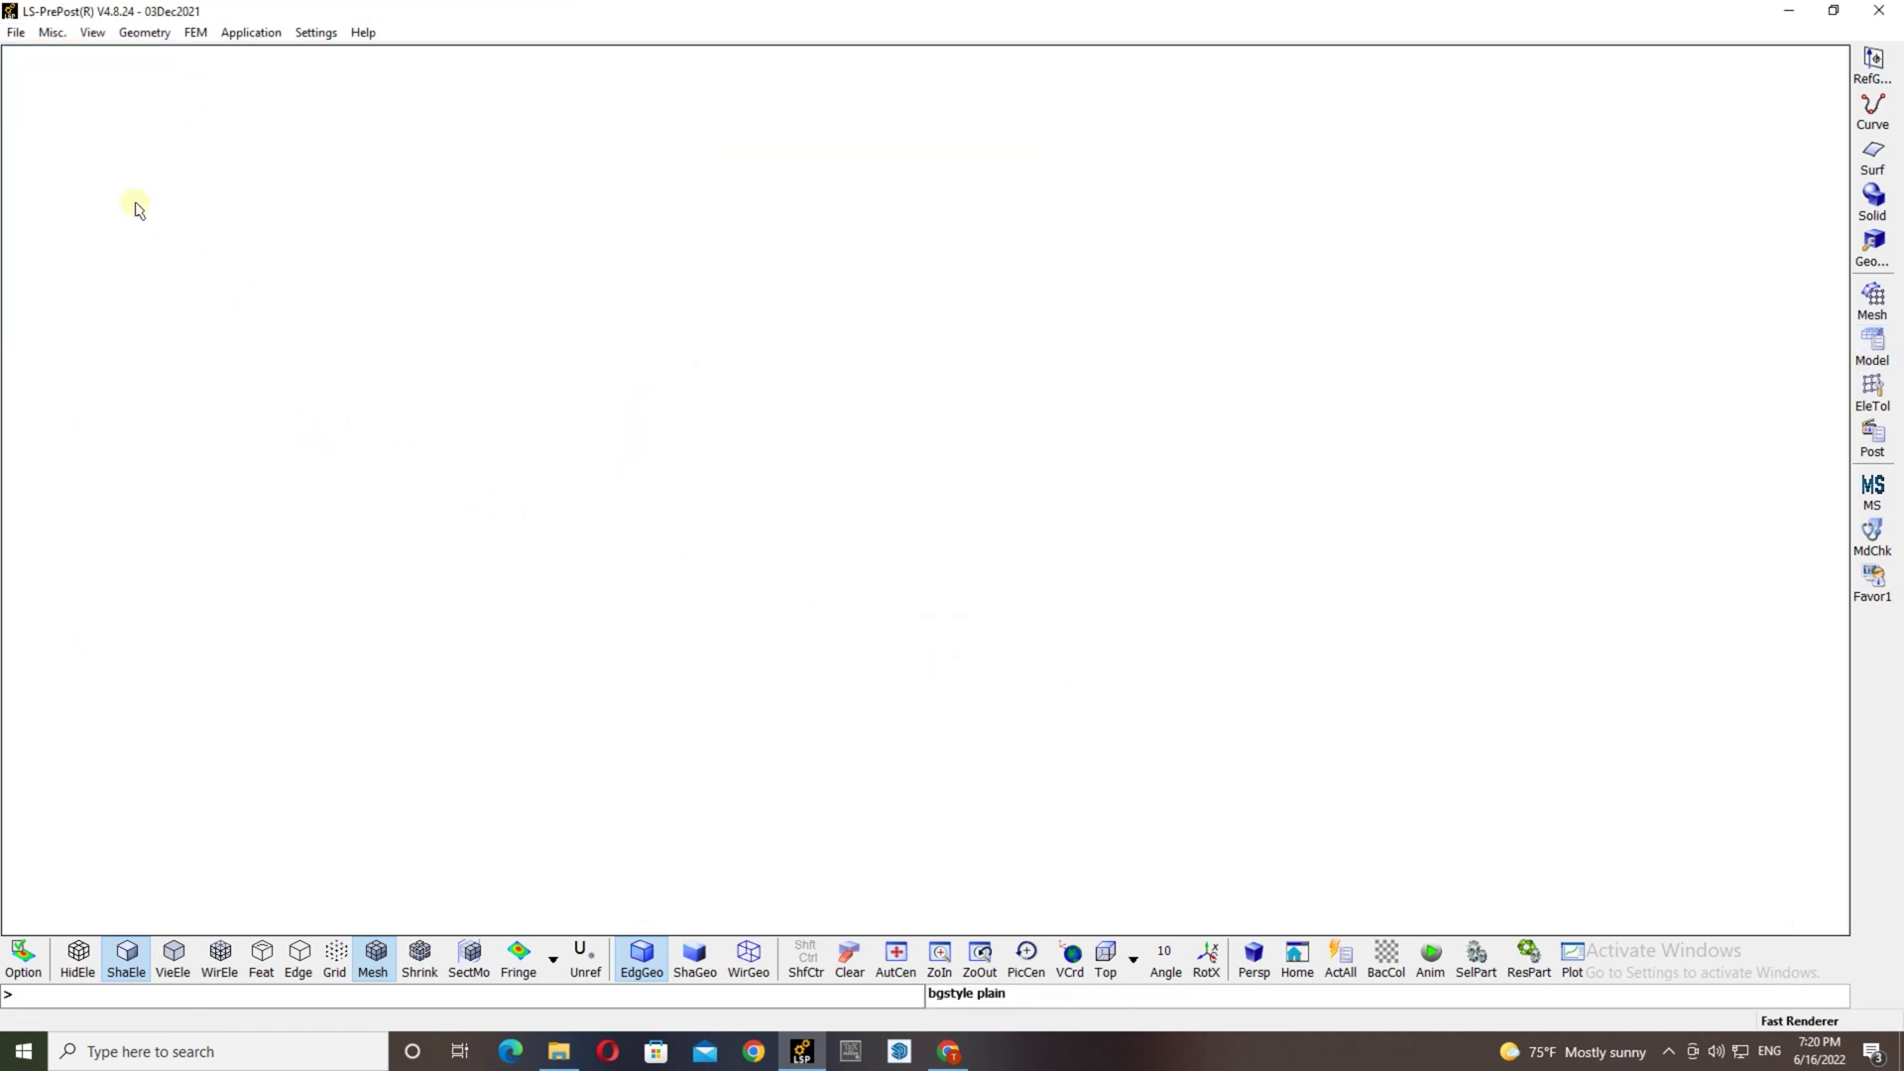
Import Entire.IGS as an IGES file with its unit specified as mm.
left_click(17, 33)
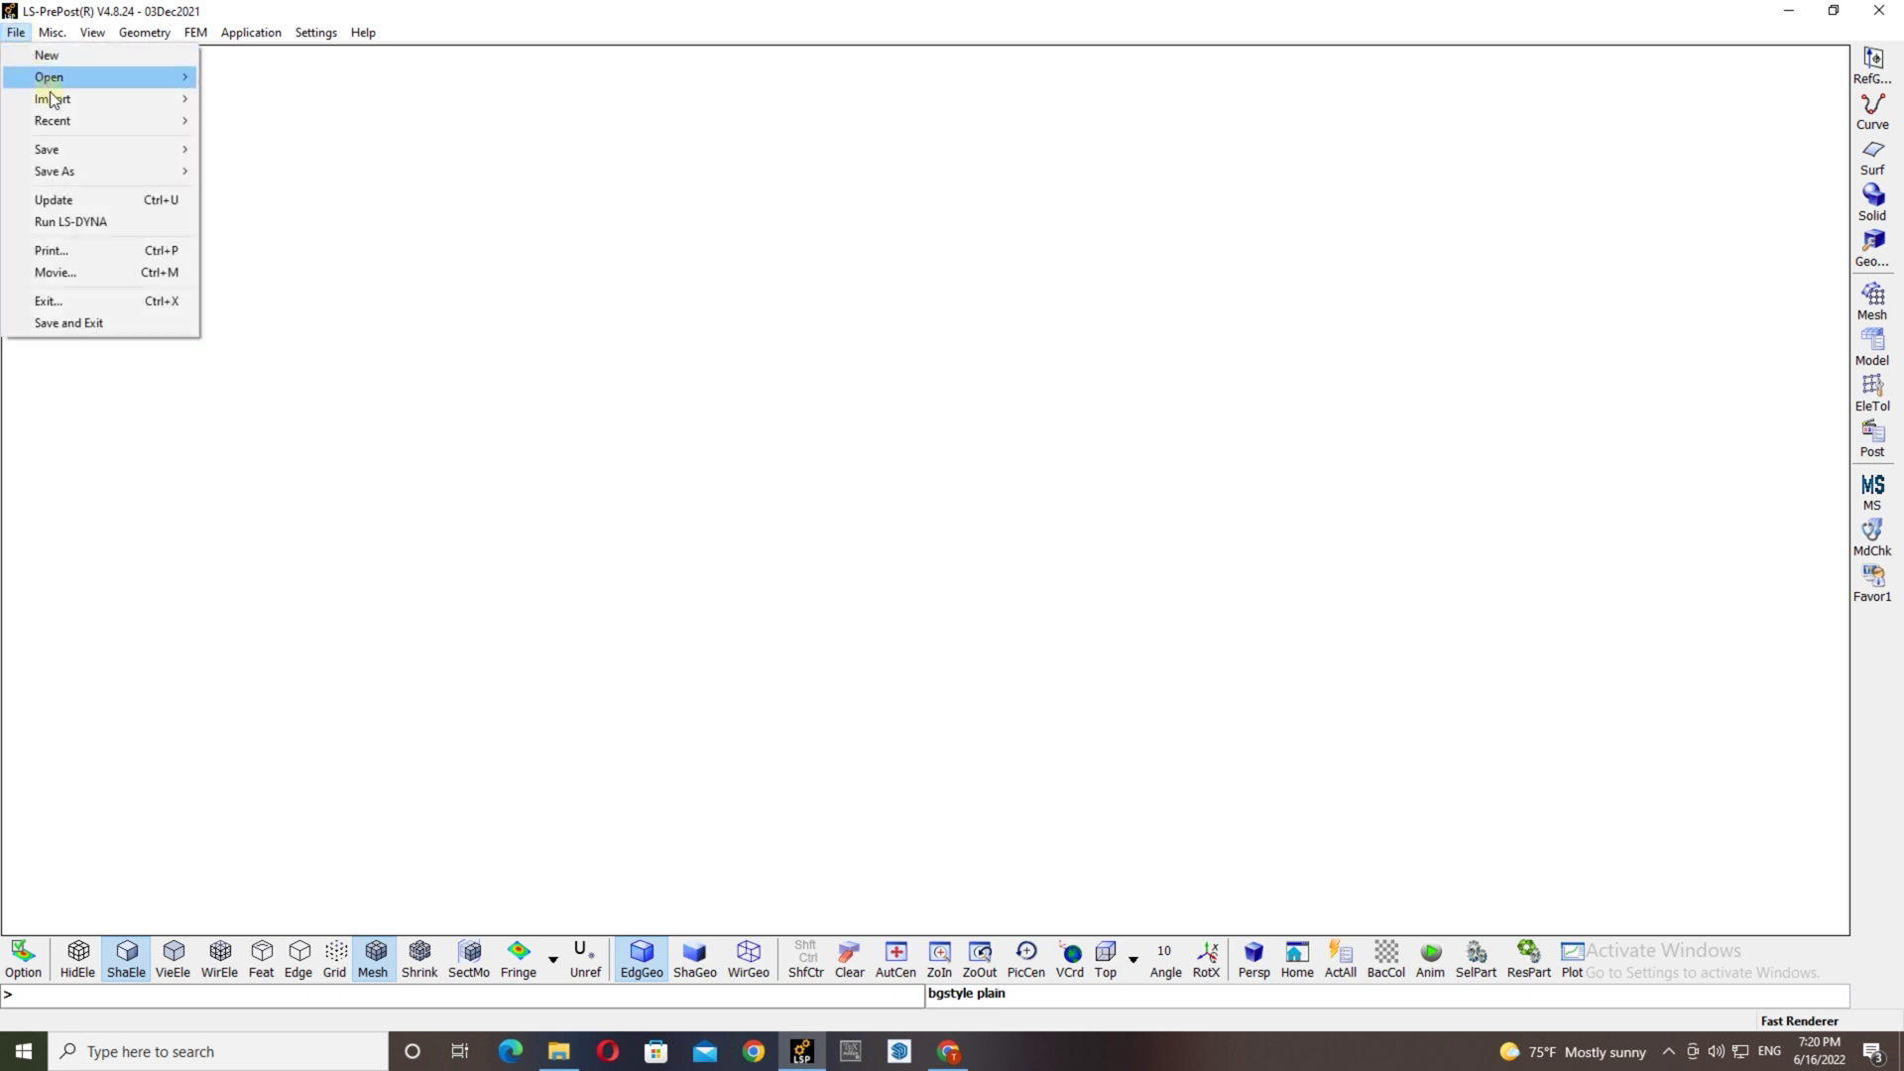
mouse_move(55, 103)
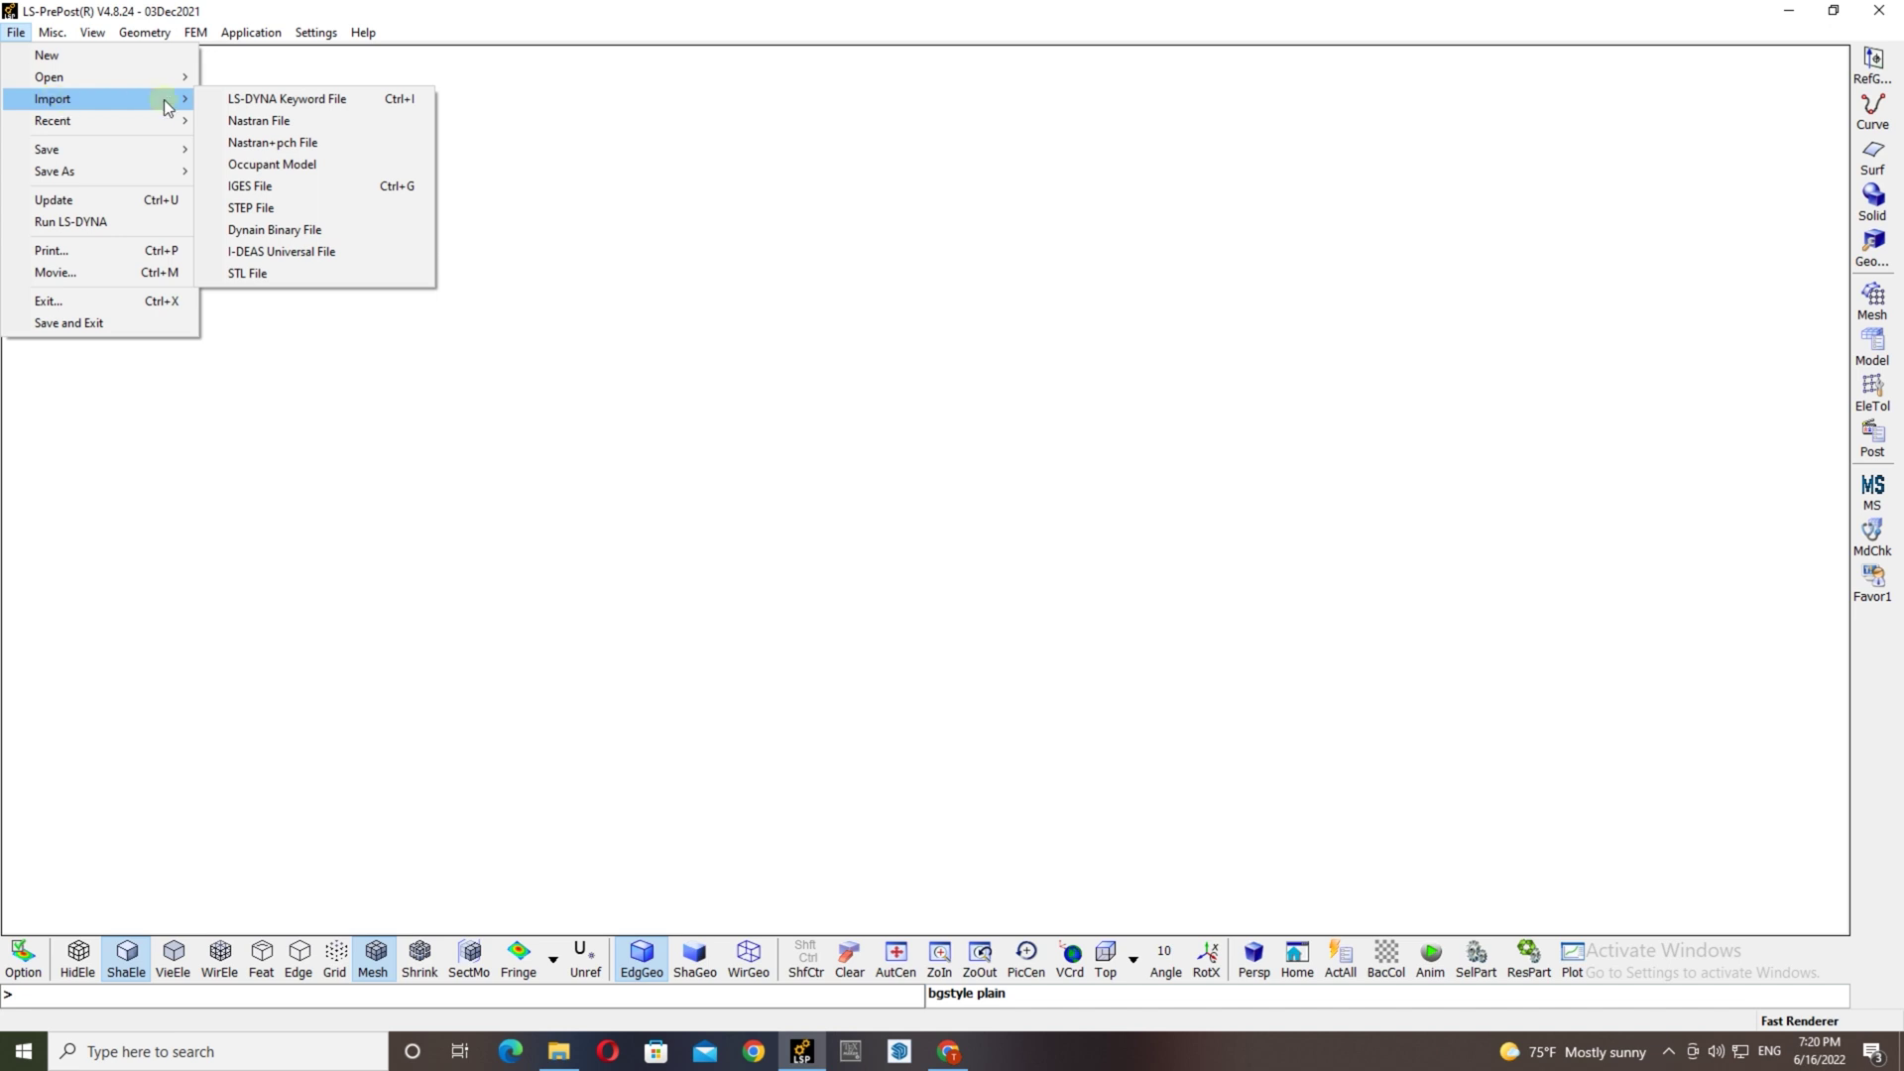
left_click(282, 184)
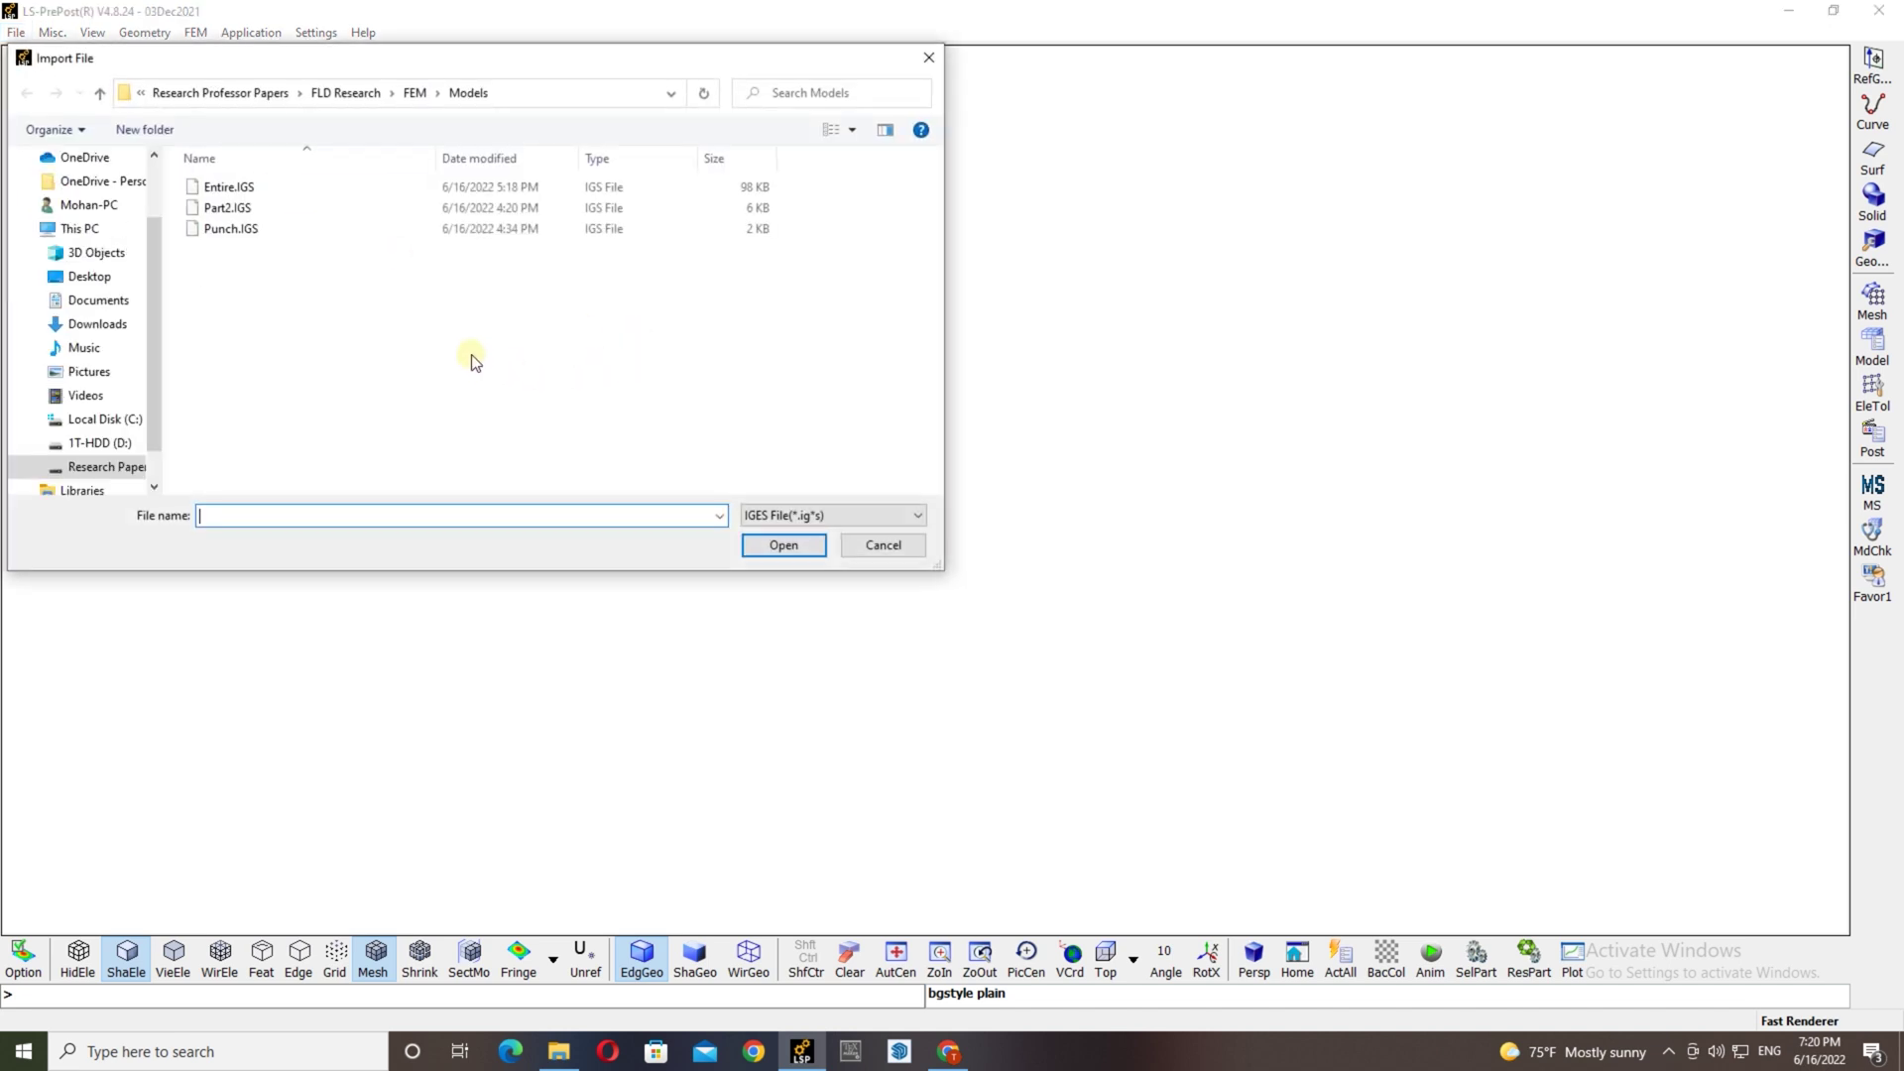
double_click(472, 189)
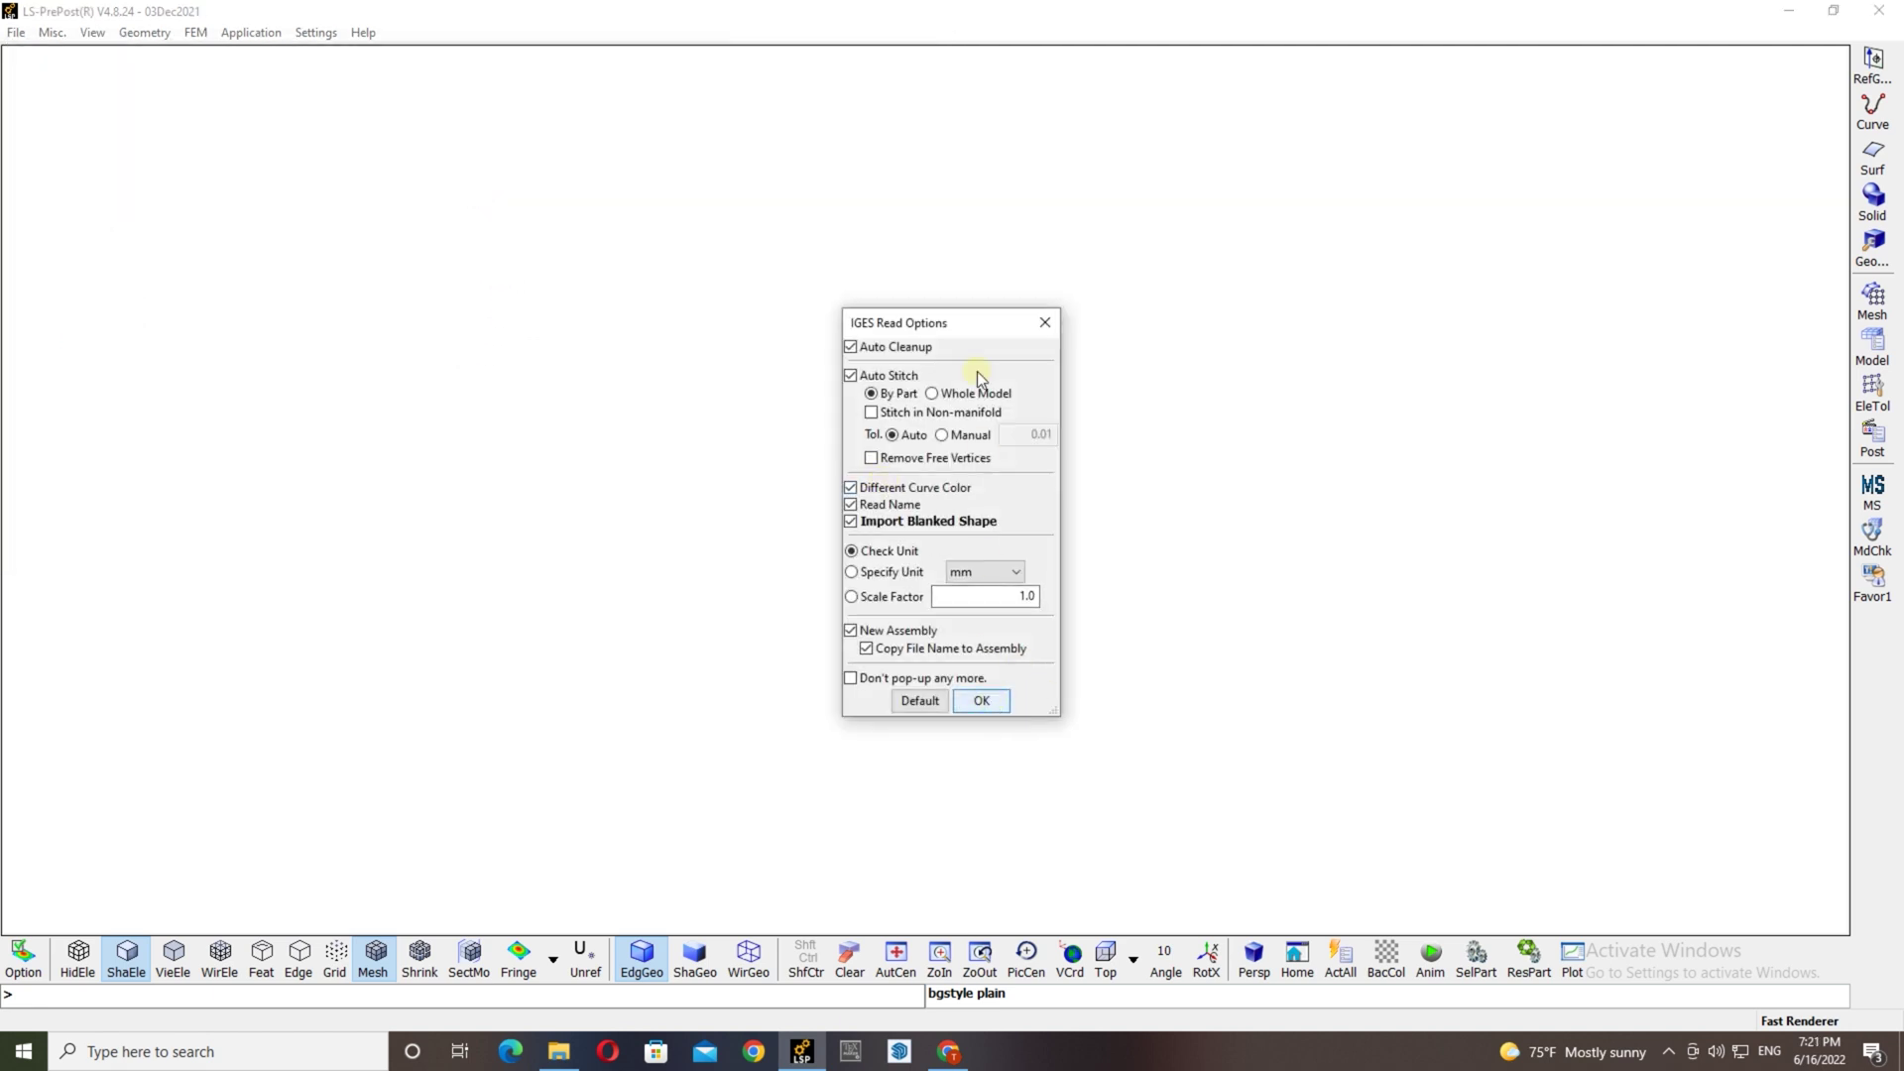
left_click_drag(949, 330, 936, 264)
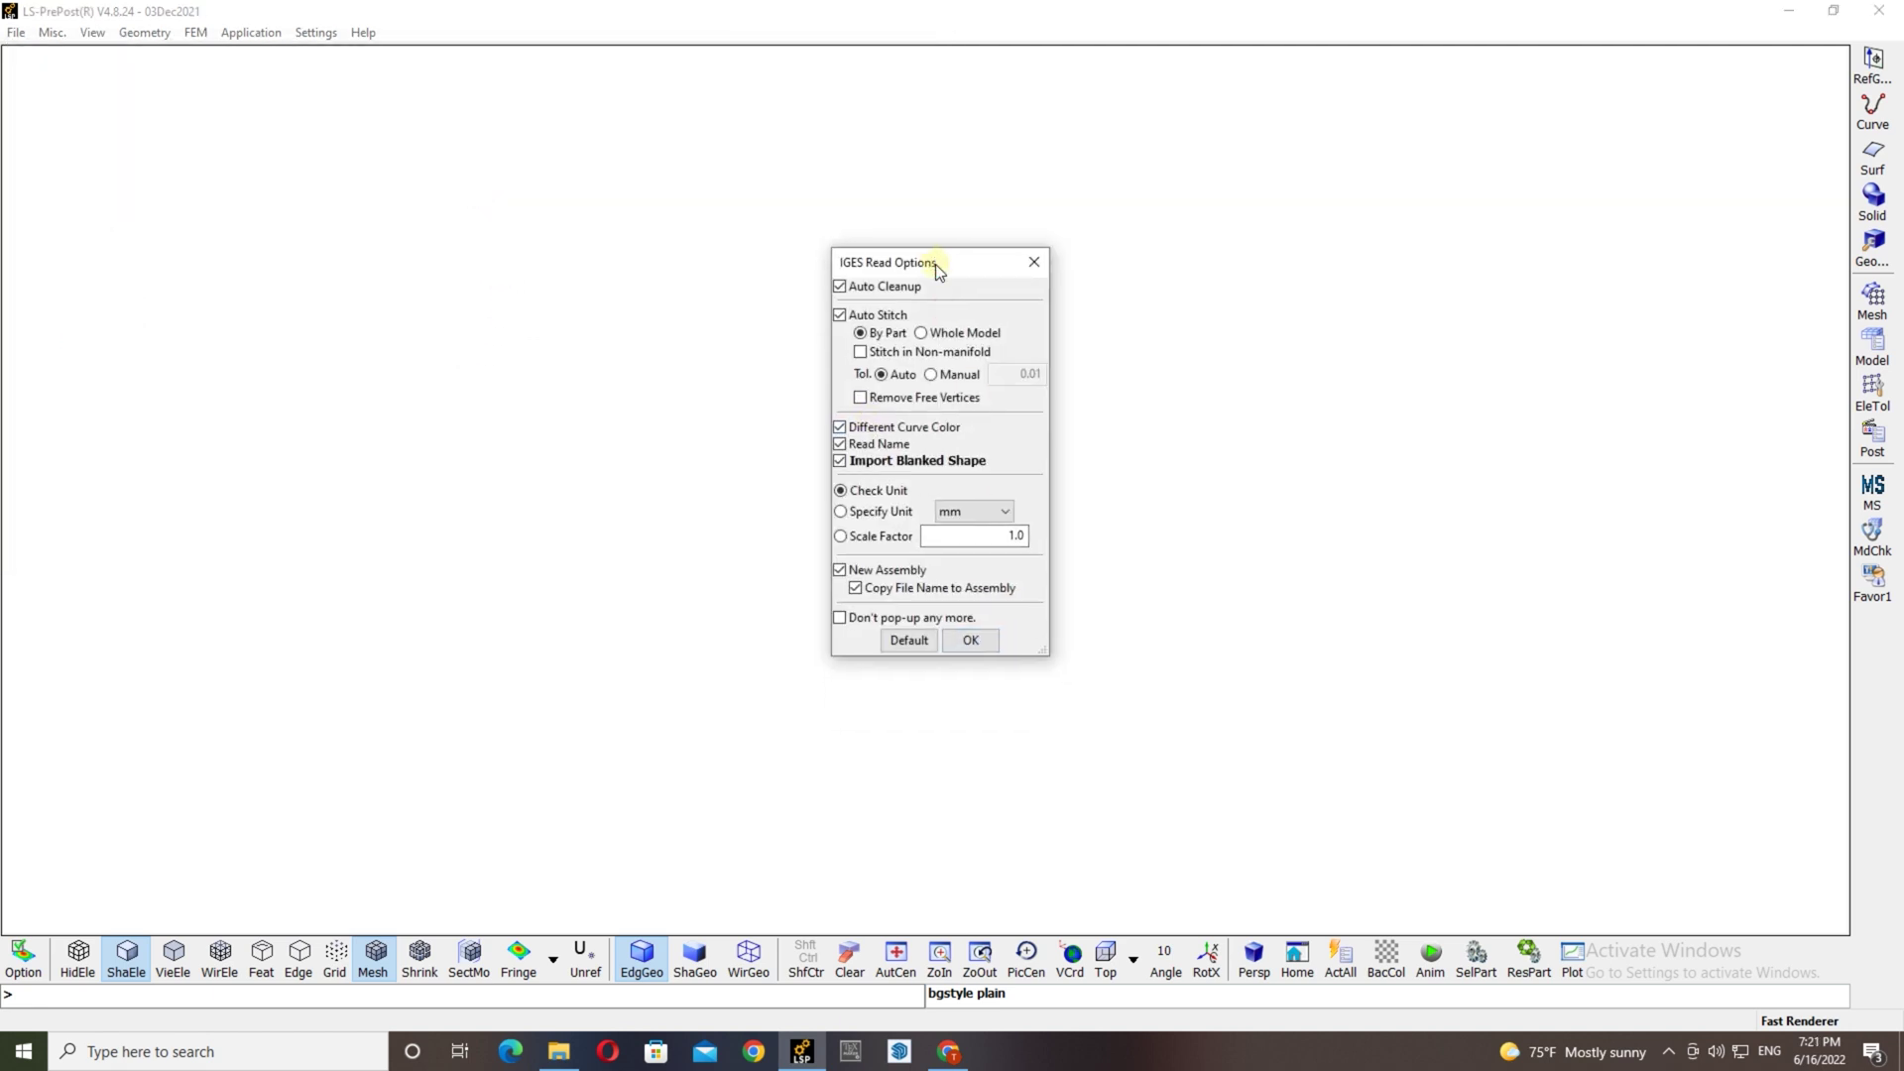
left_click(905, 513)
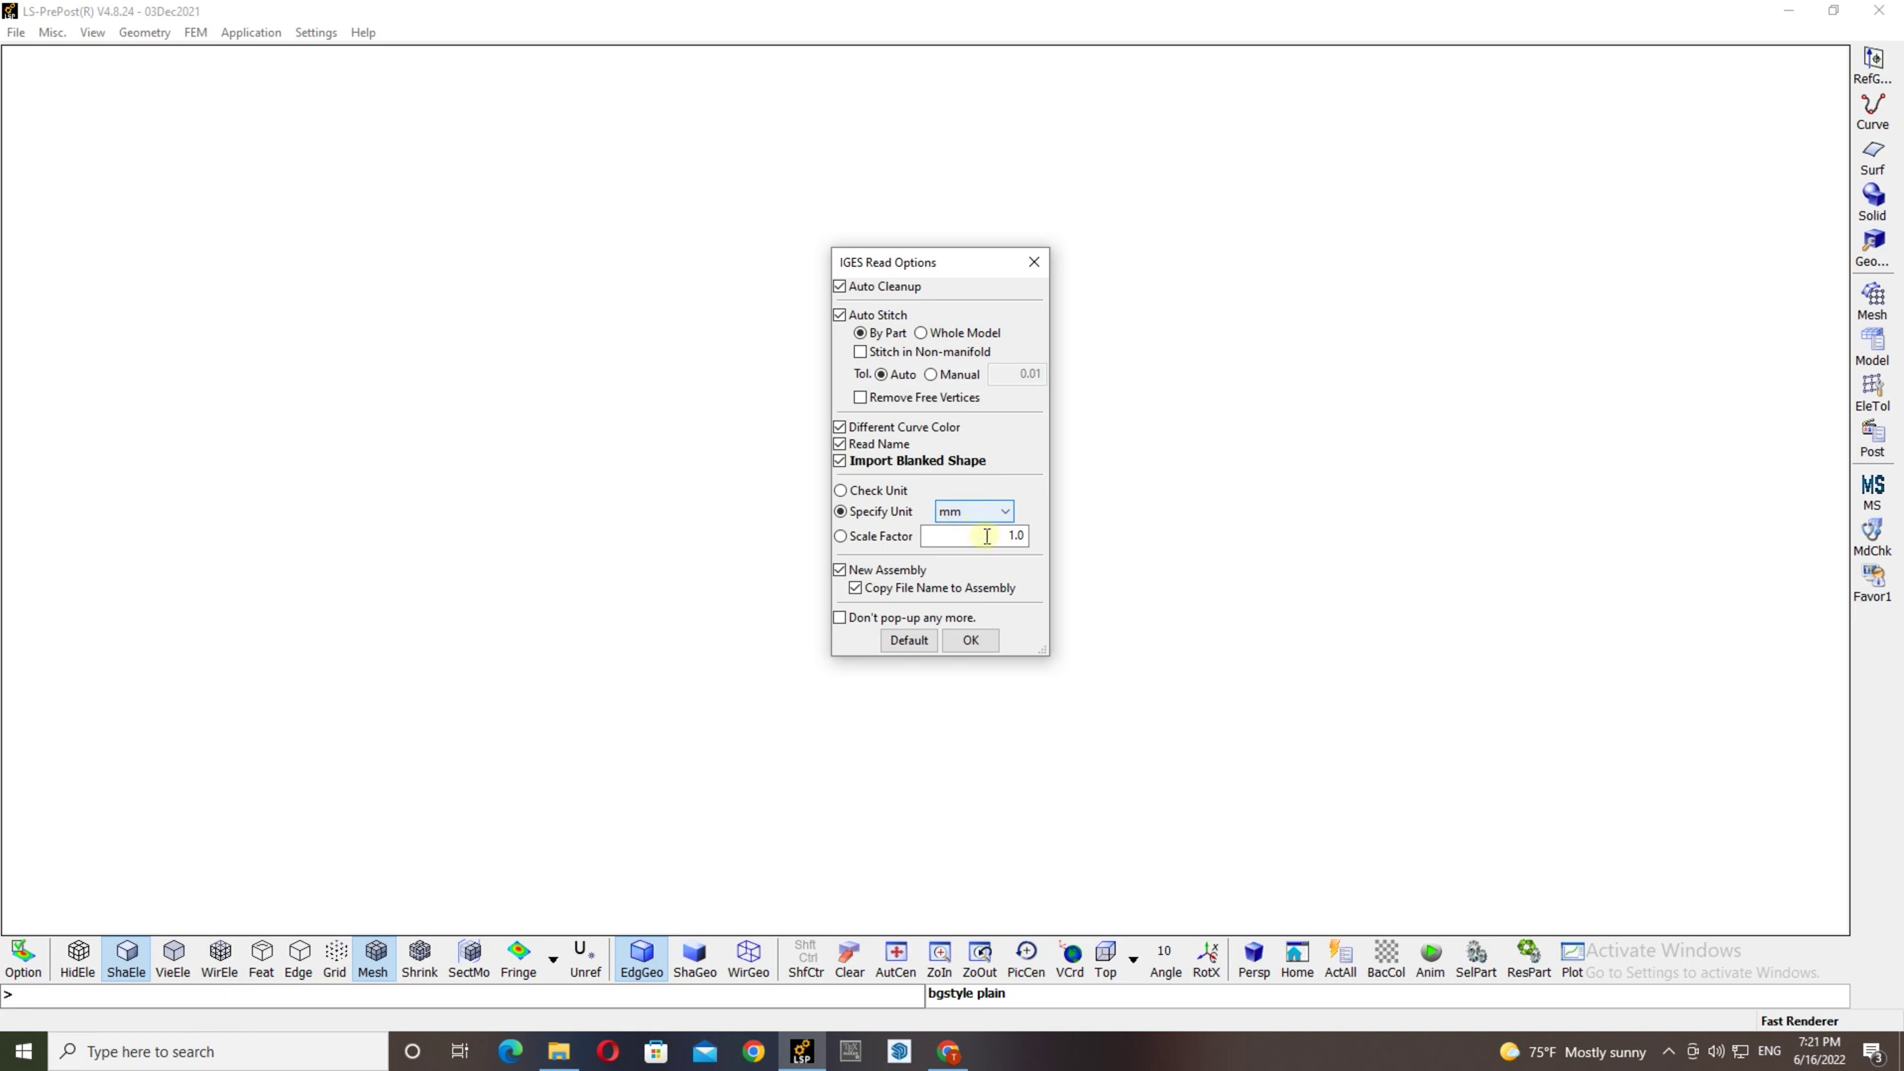
left_click(978, 640)
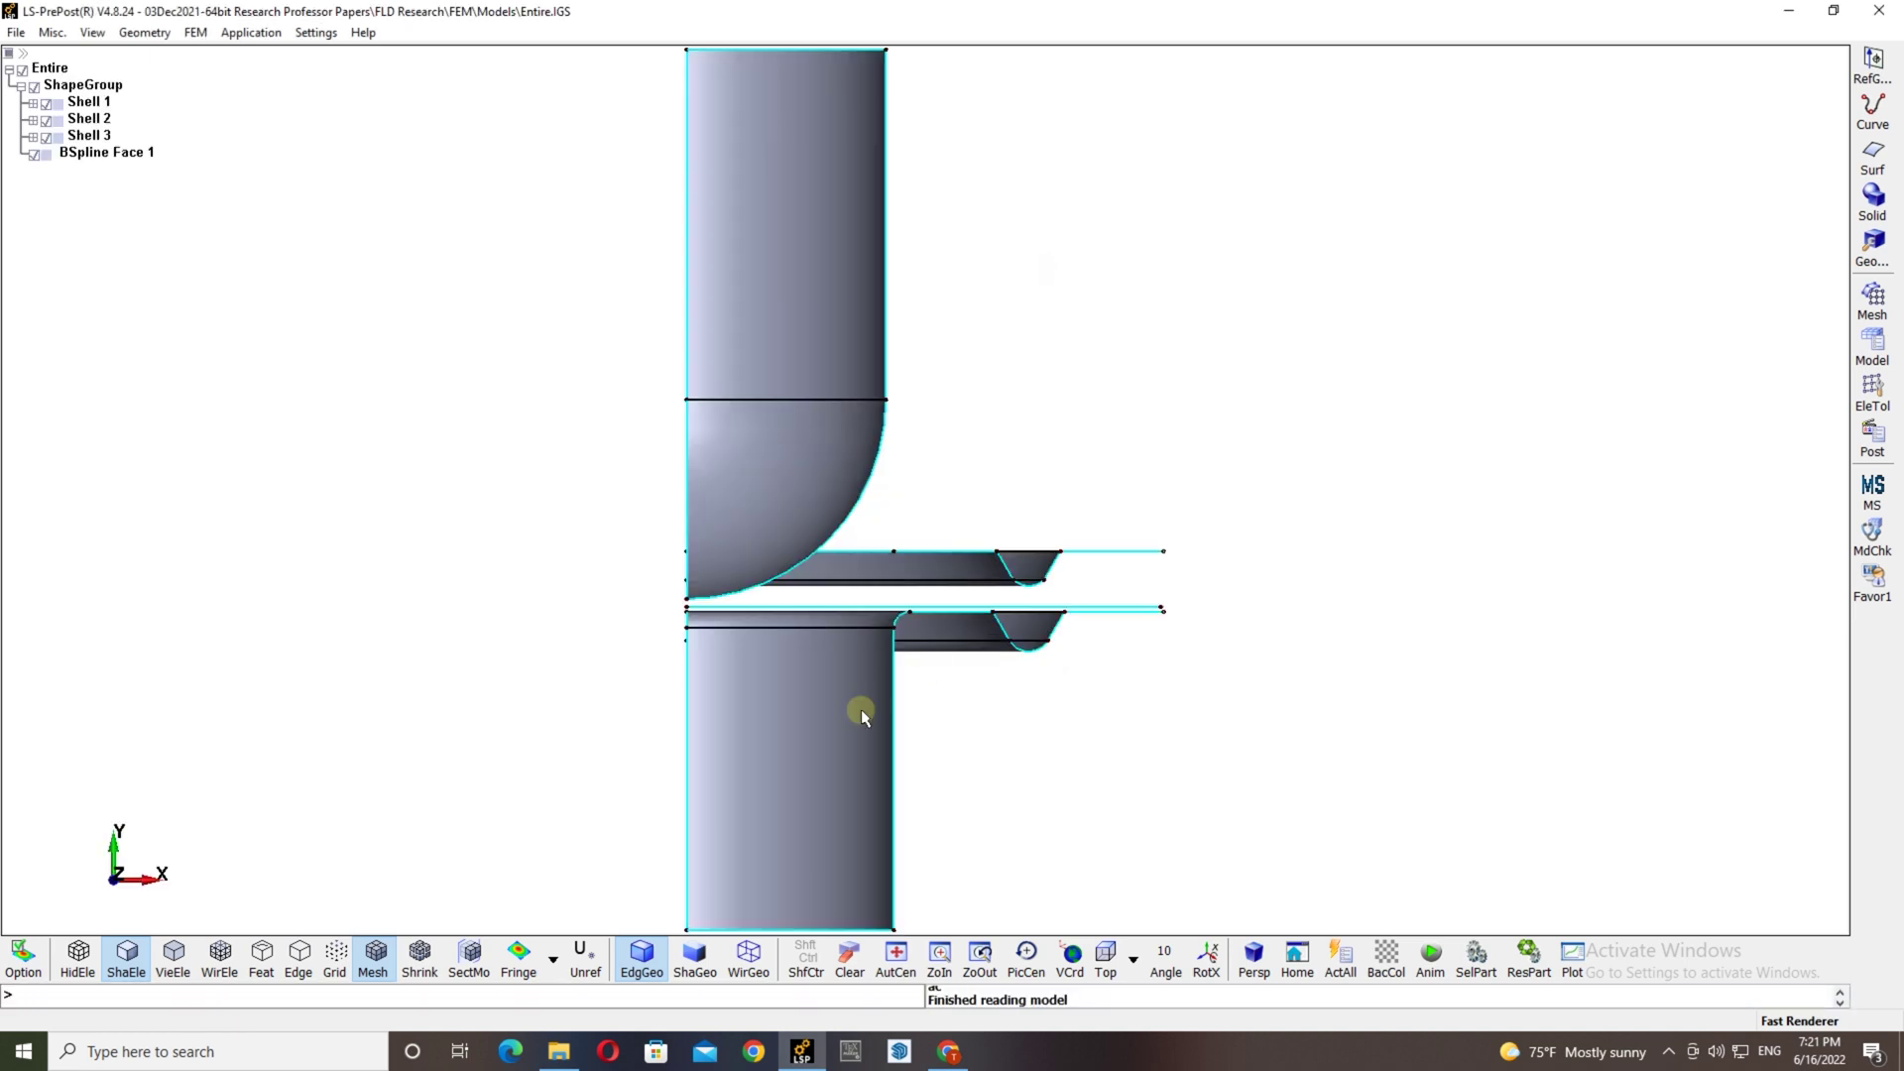
Uncheck Shell 2, Shell 3 and BSpline Face 1 so only the Shell 1 punch surface shows.
left_click(805, 947)
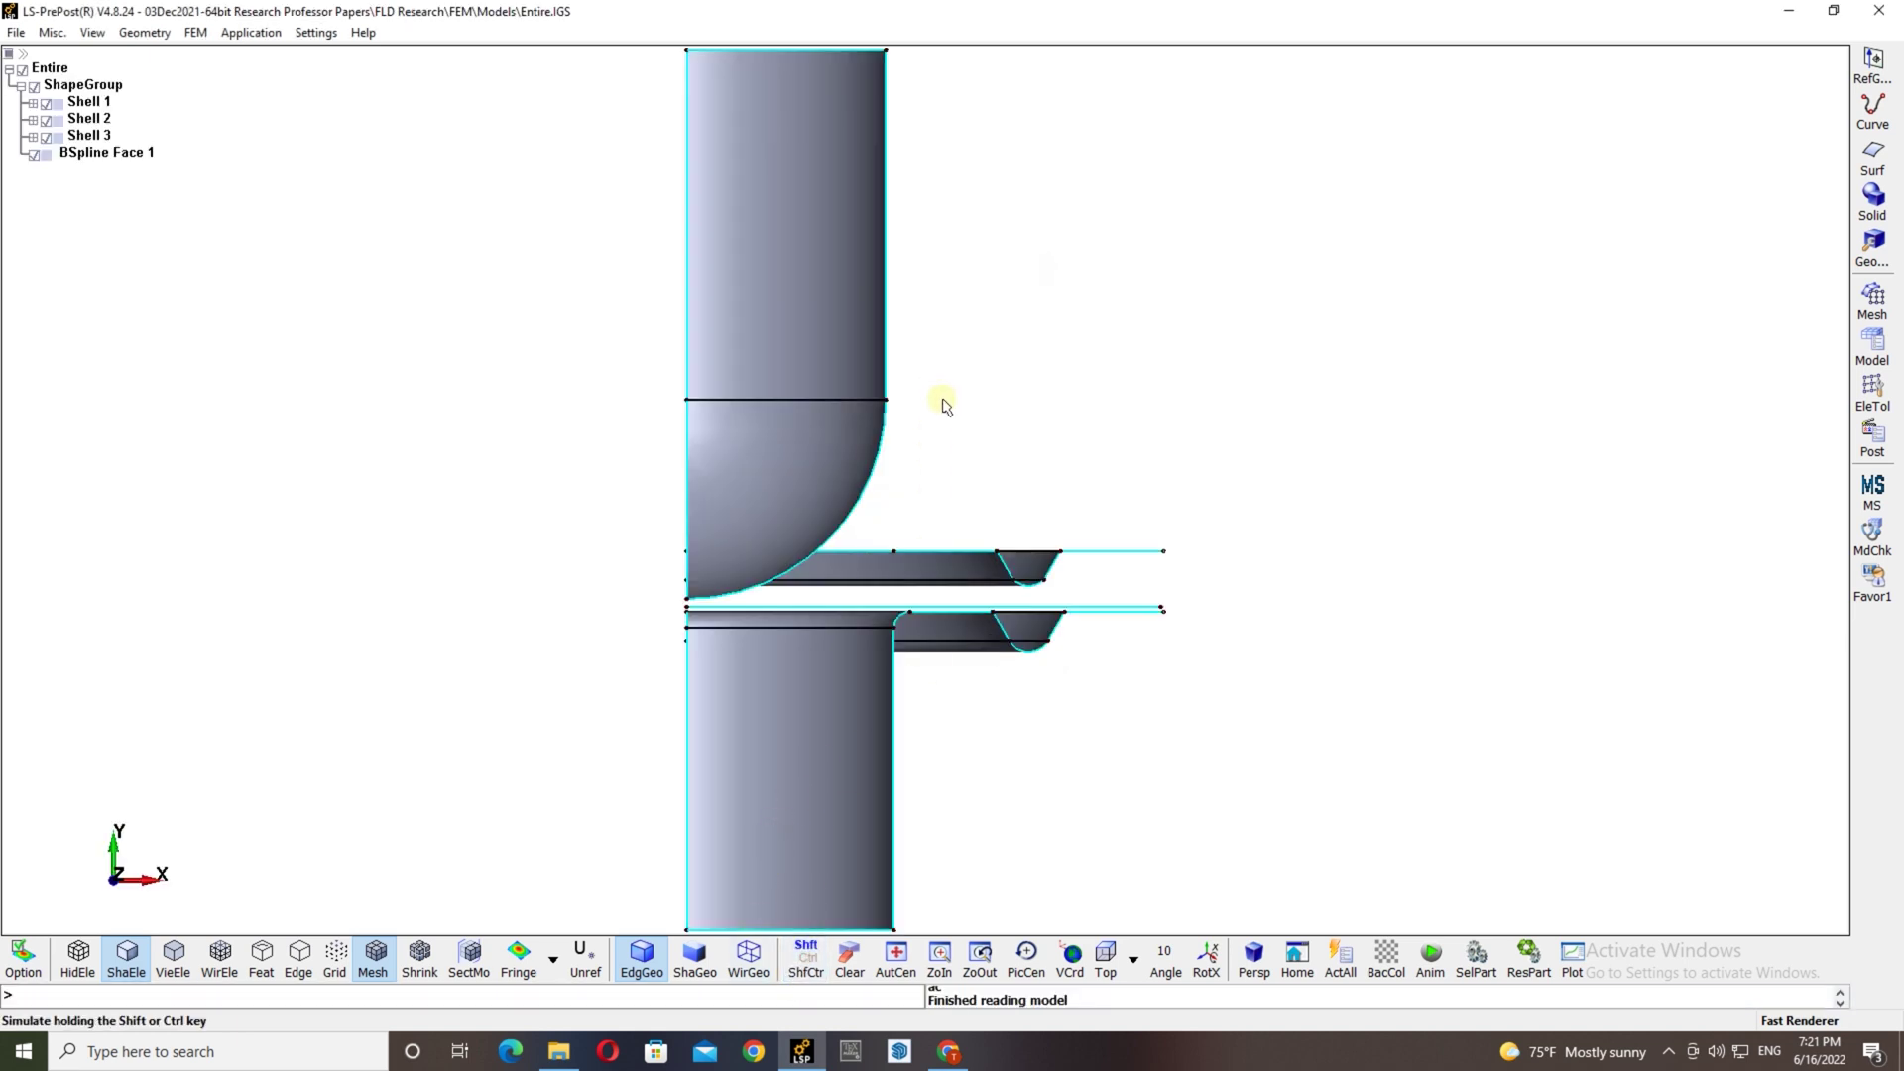
left_click_drag(918, 501, 631, 579)
left_click(806, 960)
scroll(836, 595, "down", 2)
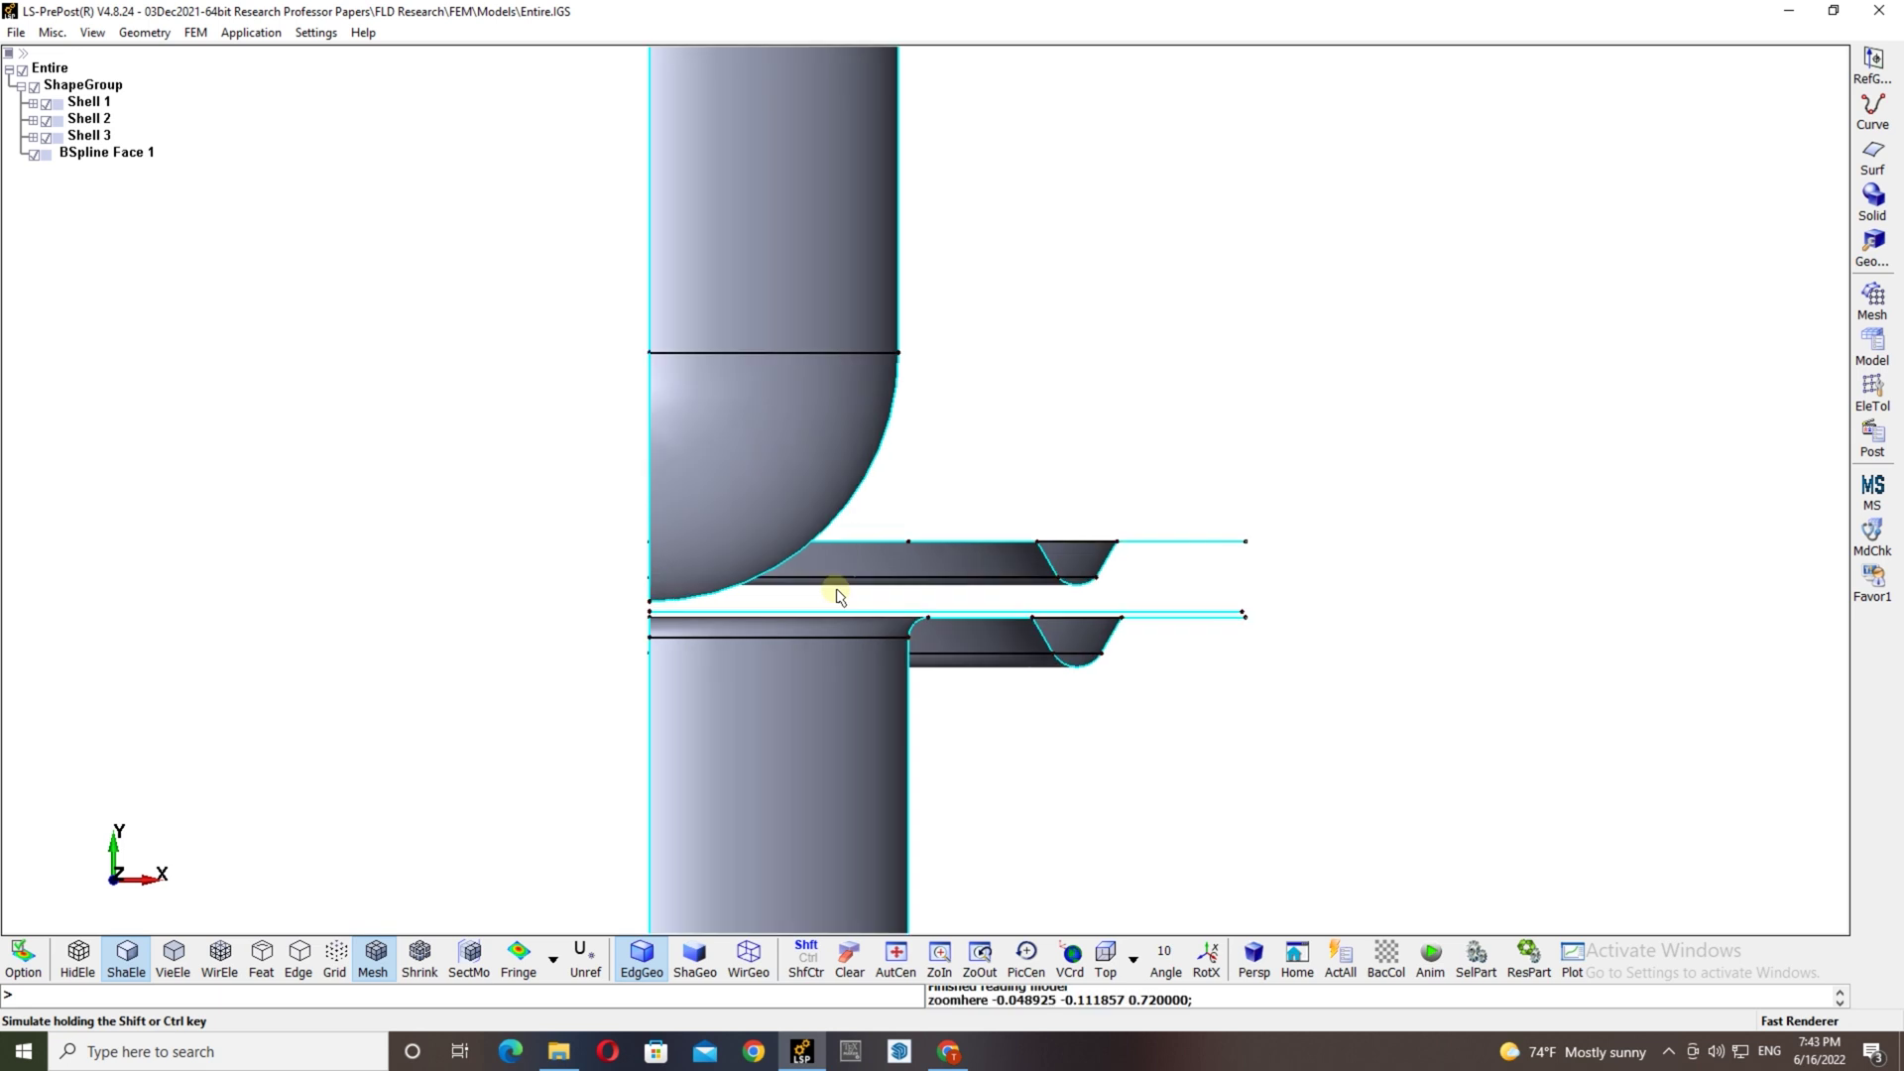
left_click_drag(853, 466, 608, 510)
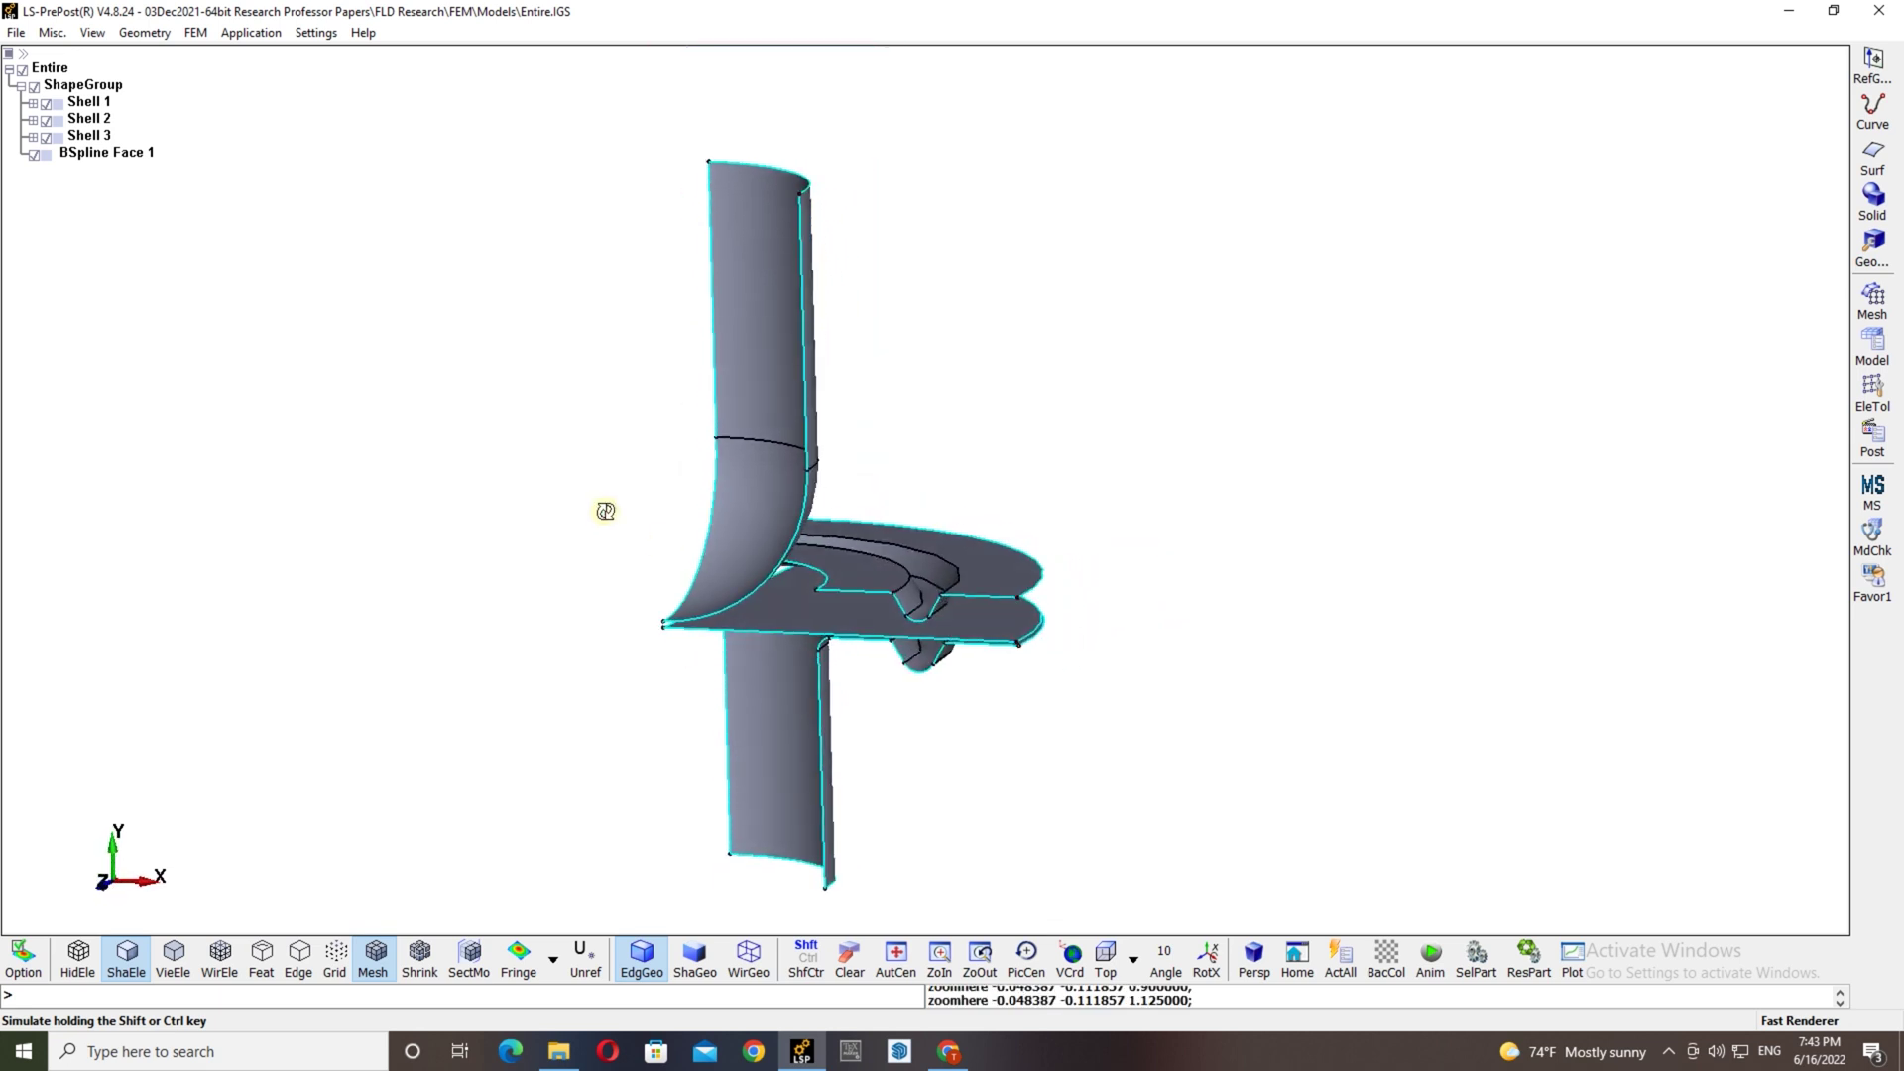
left_click(46, 120)
left_click(46, 137)
left_click(34, 155)
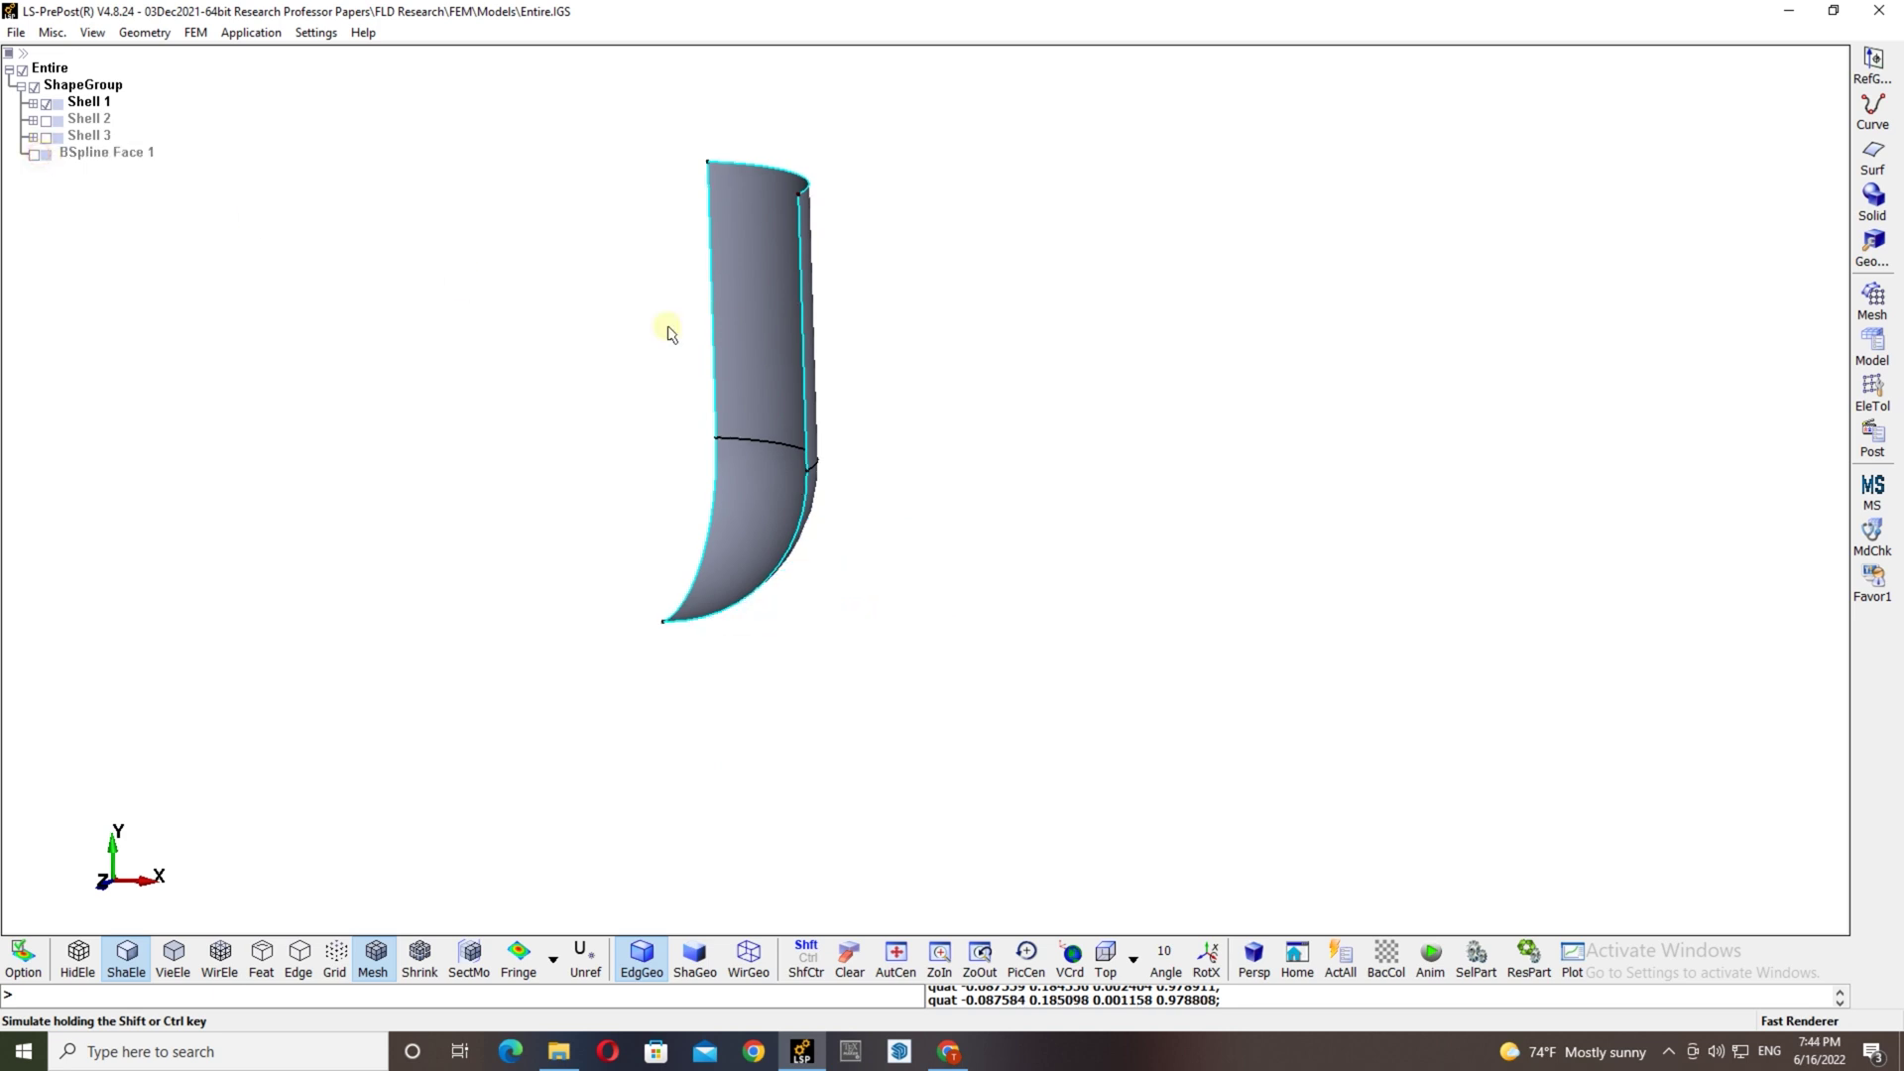
left_click_drag(783, 340, 995, 497)
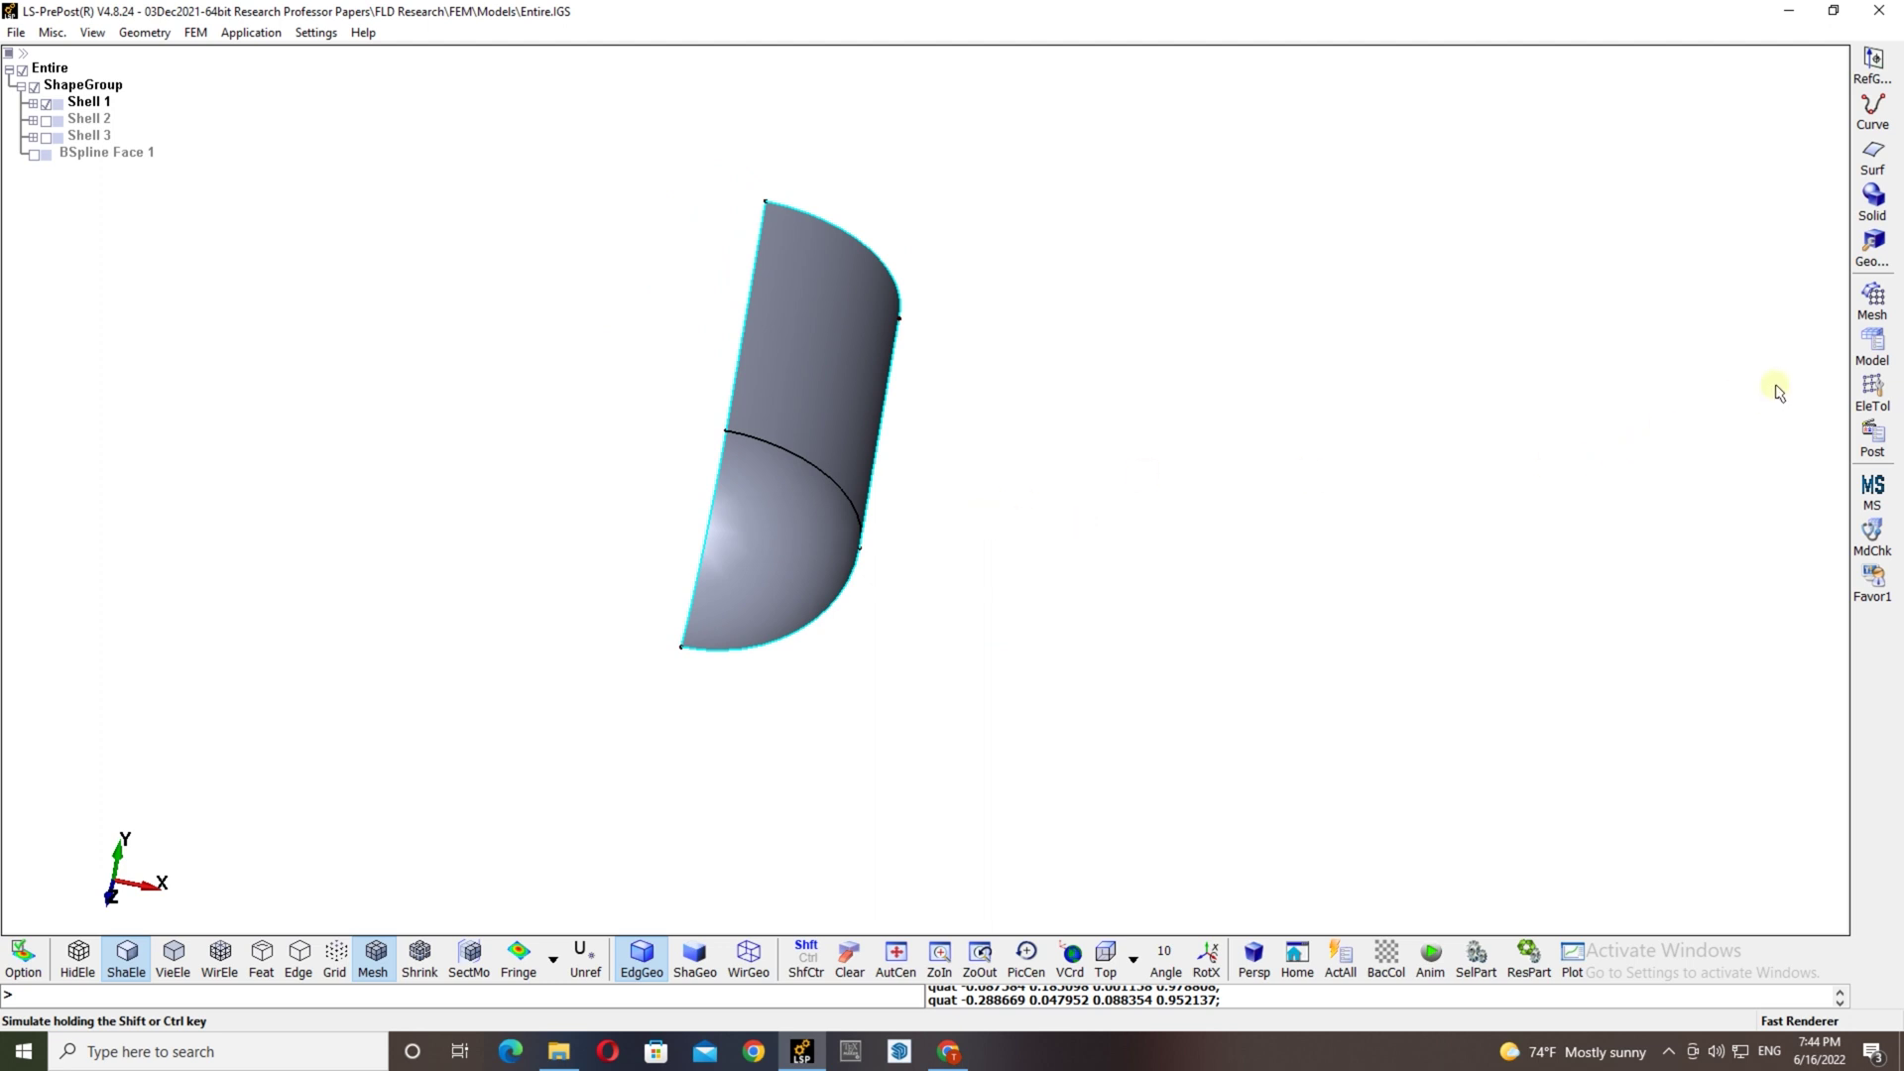
Bring up the N-Line Mesher from the Mesh tools and set its type to 4 Lines Shell.
left_click(1873, 300)
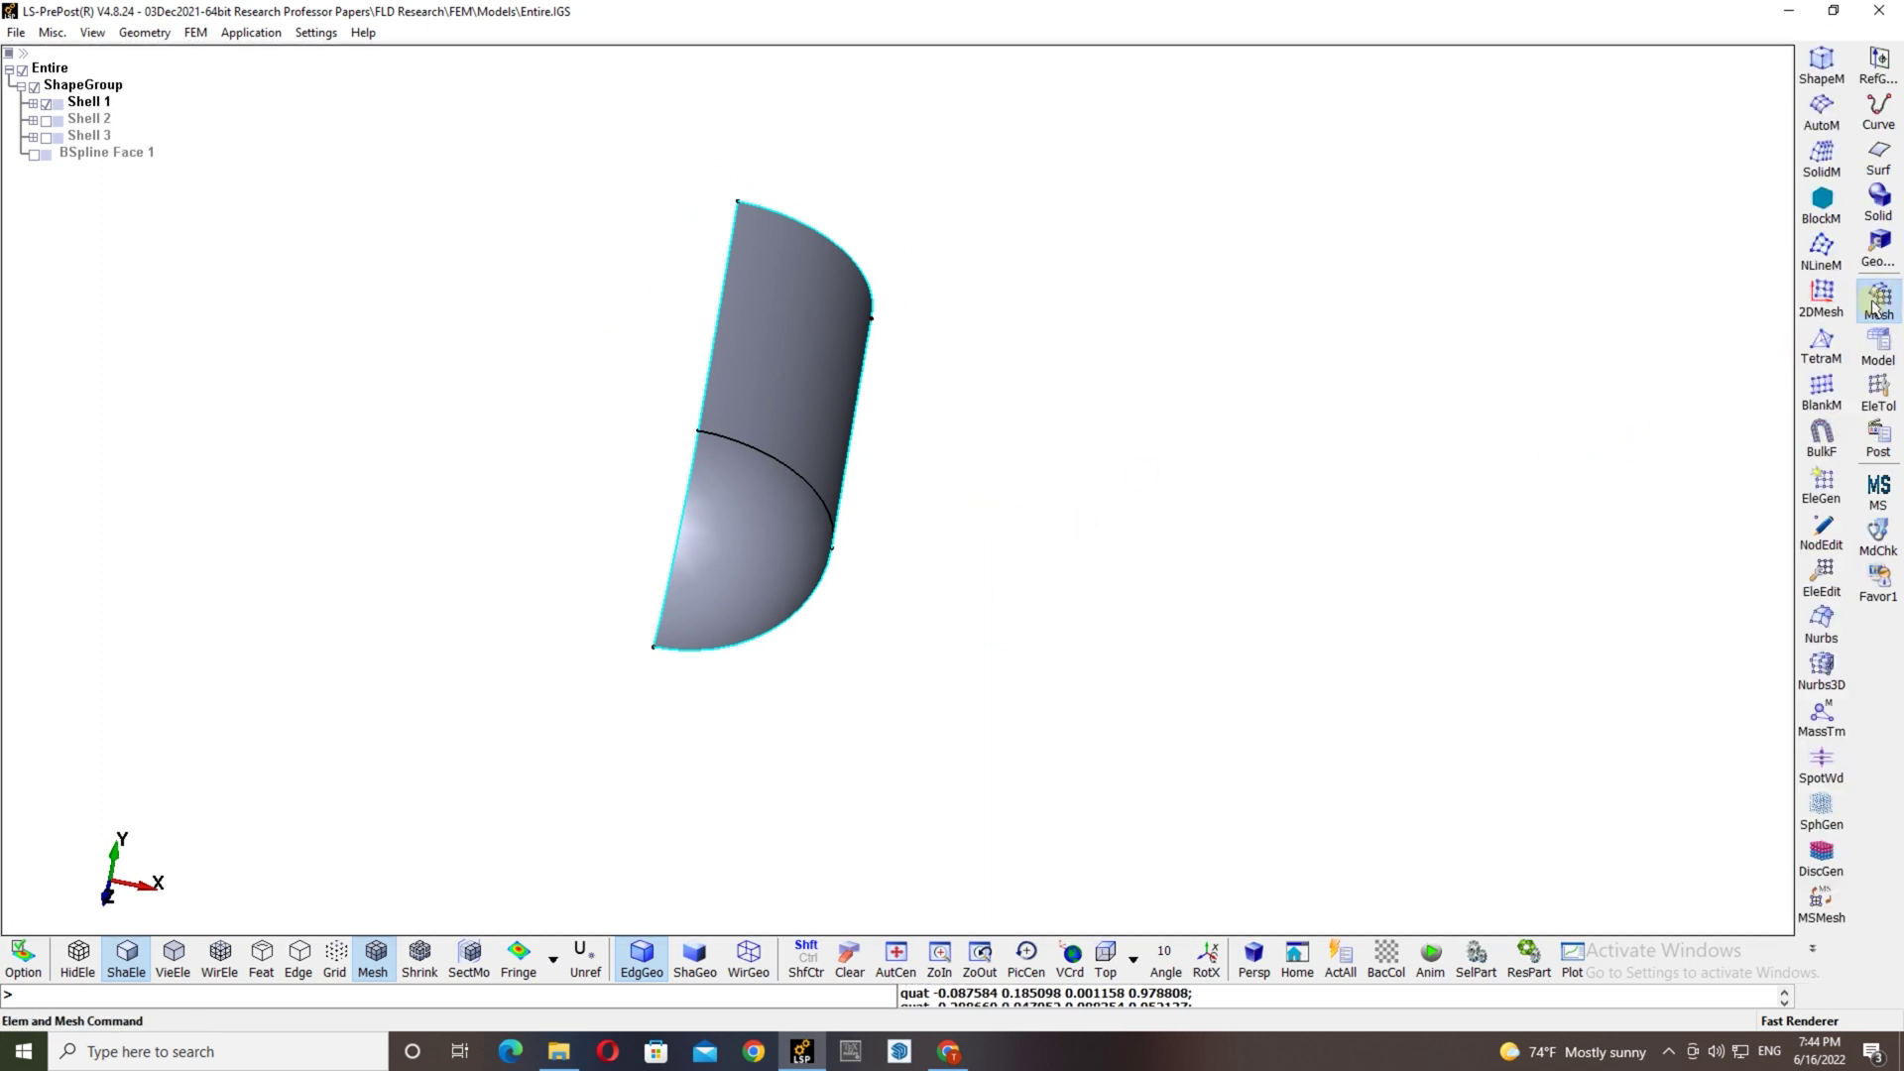
left_click(1823, 248)
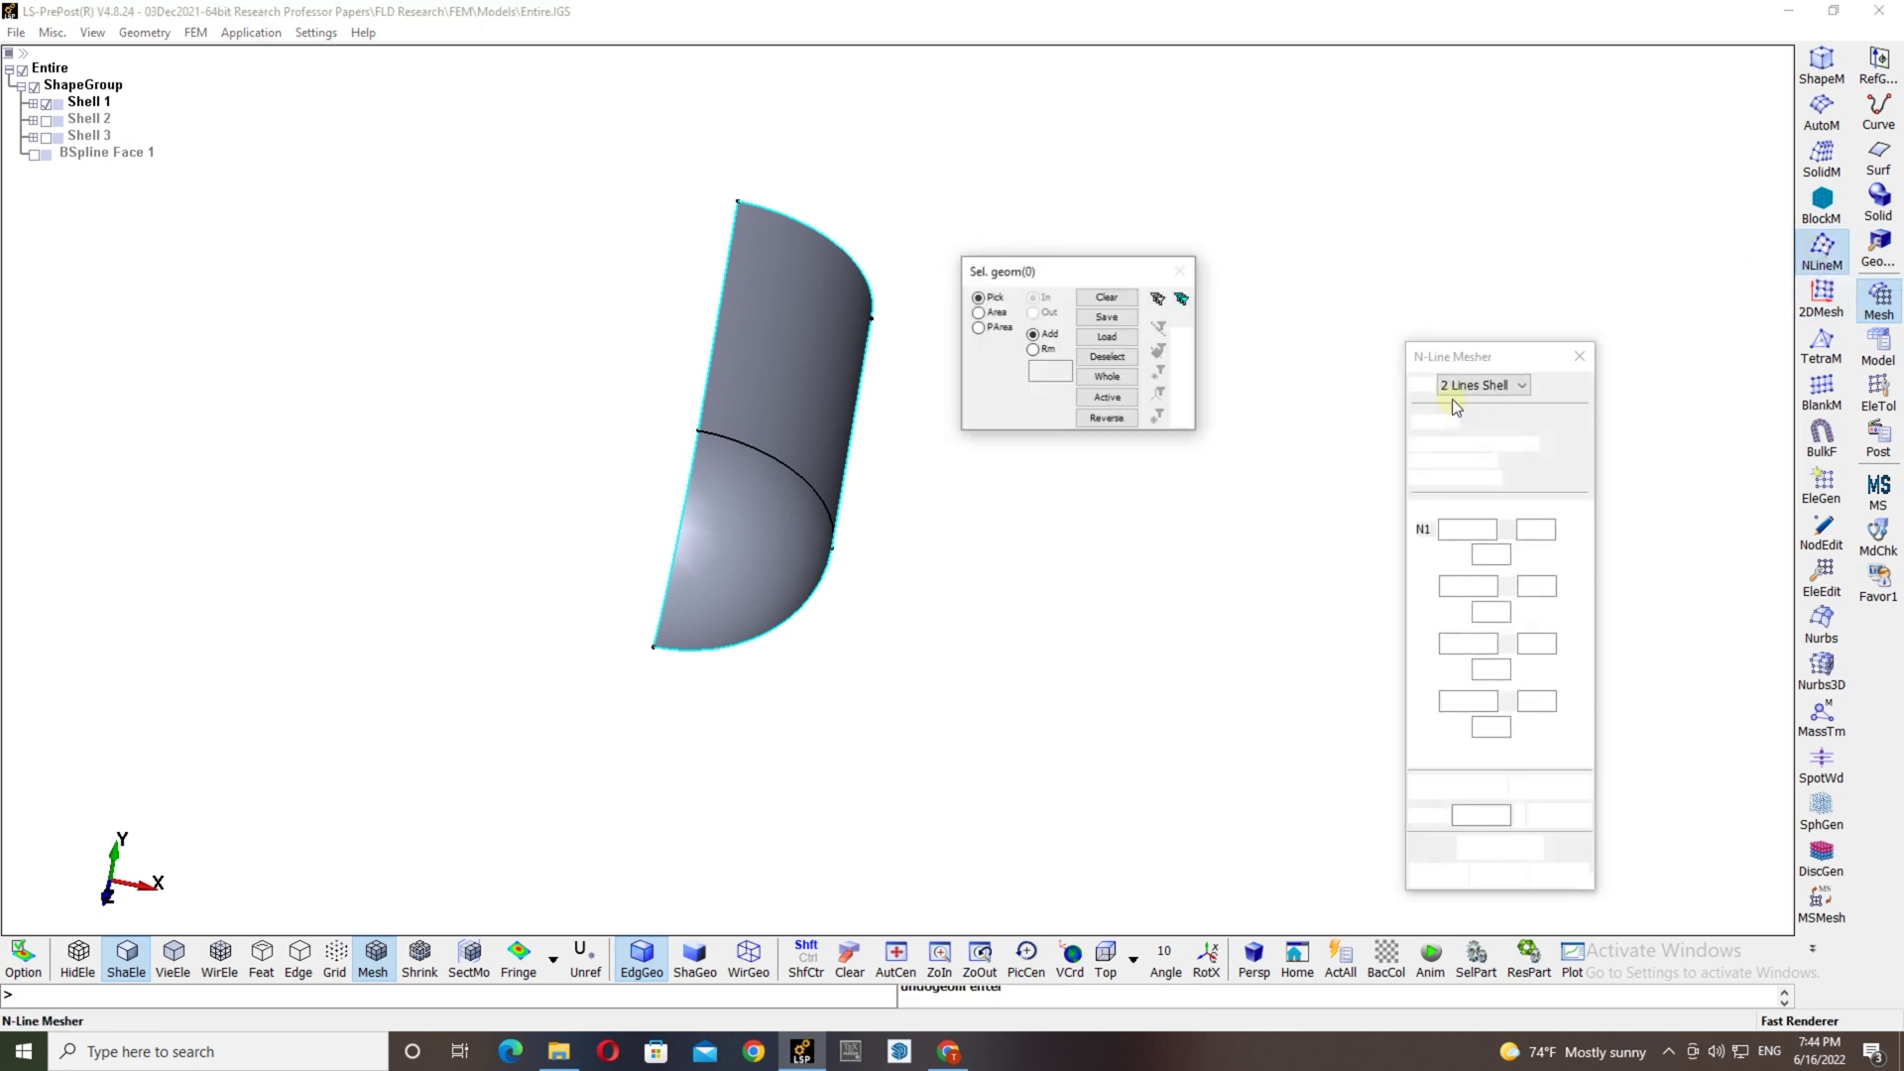
left_click_drag(1485, 367, 1552, 268)
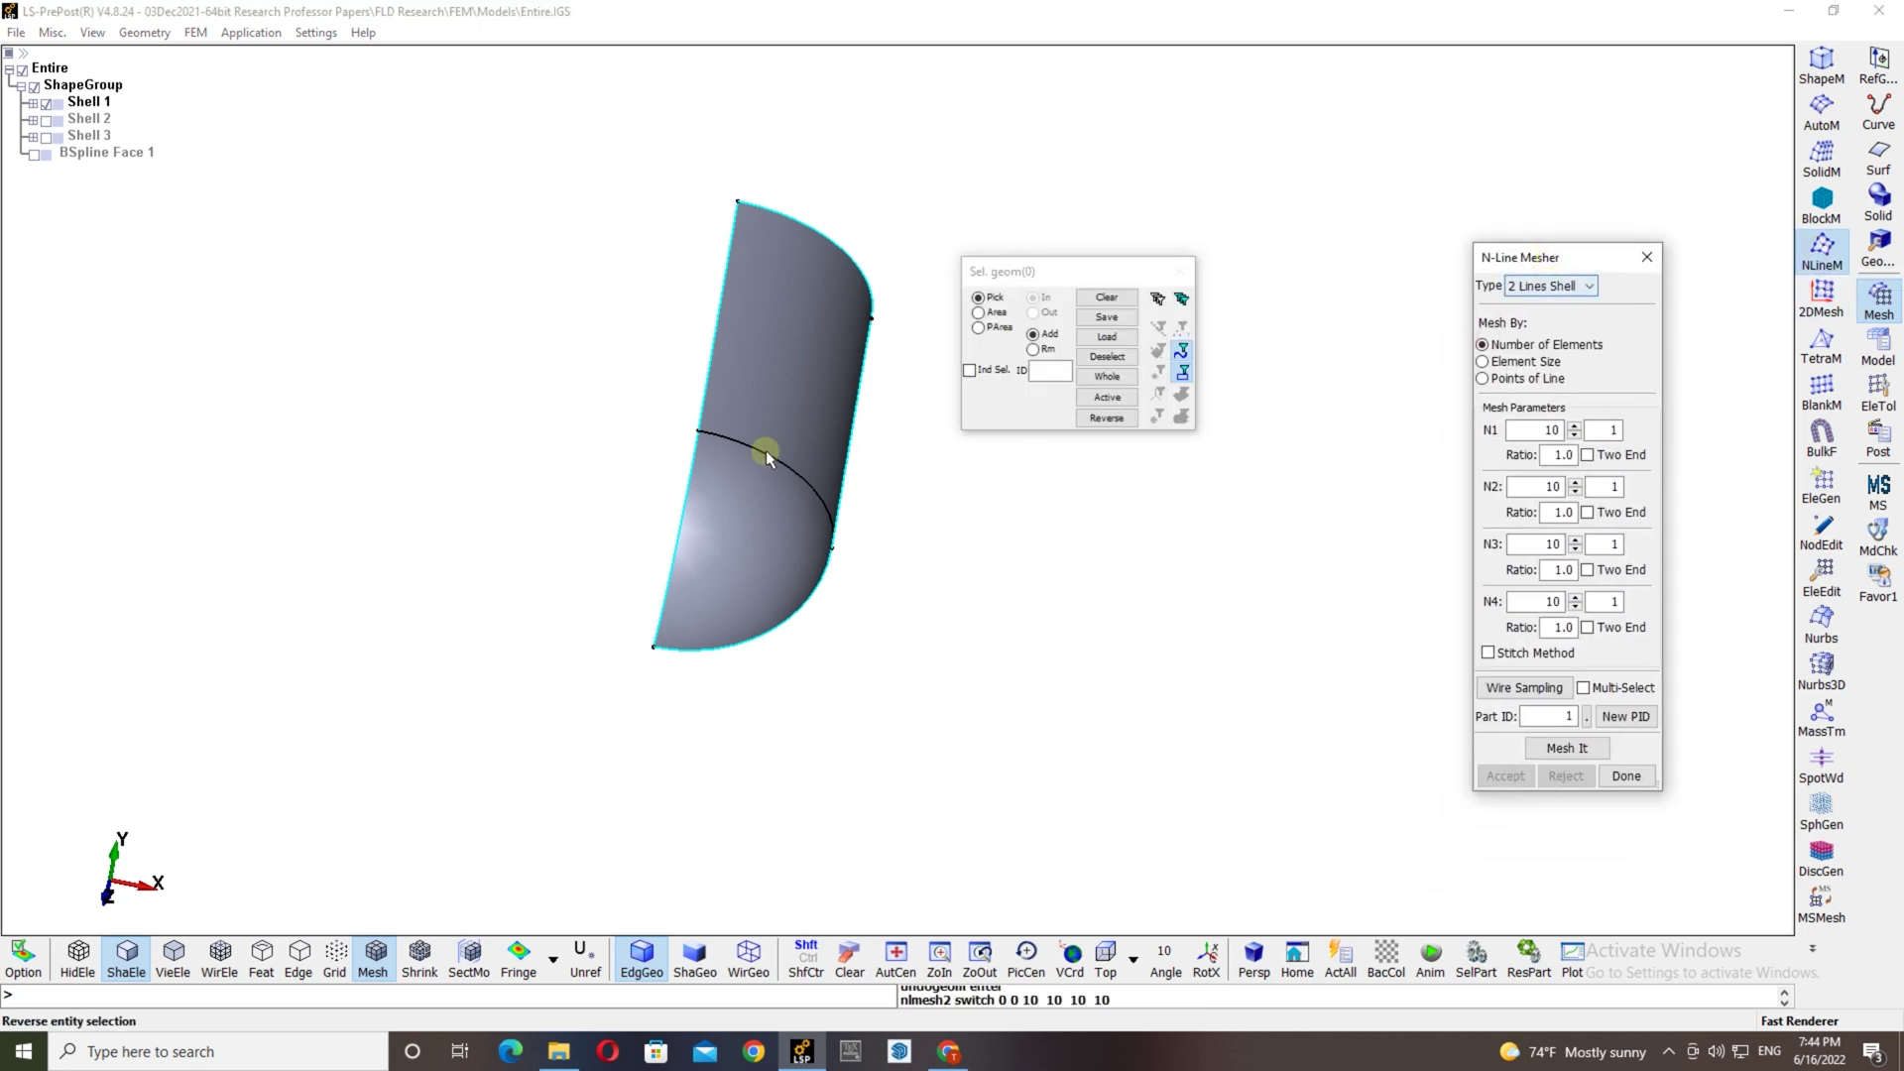
left_click_drag(705, 478, 835, 509, "shift")
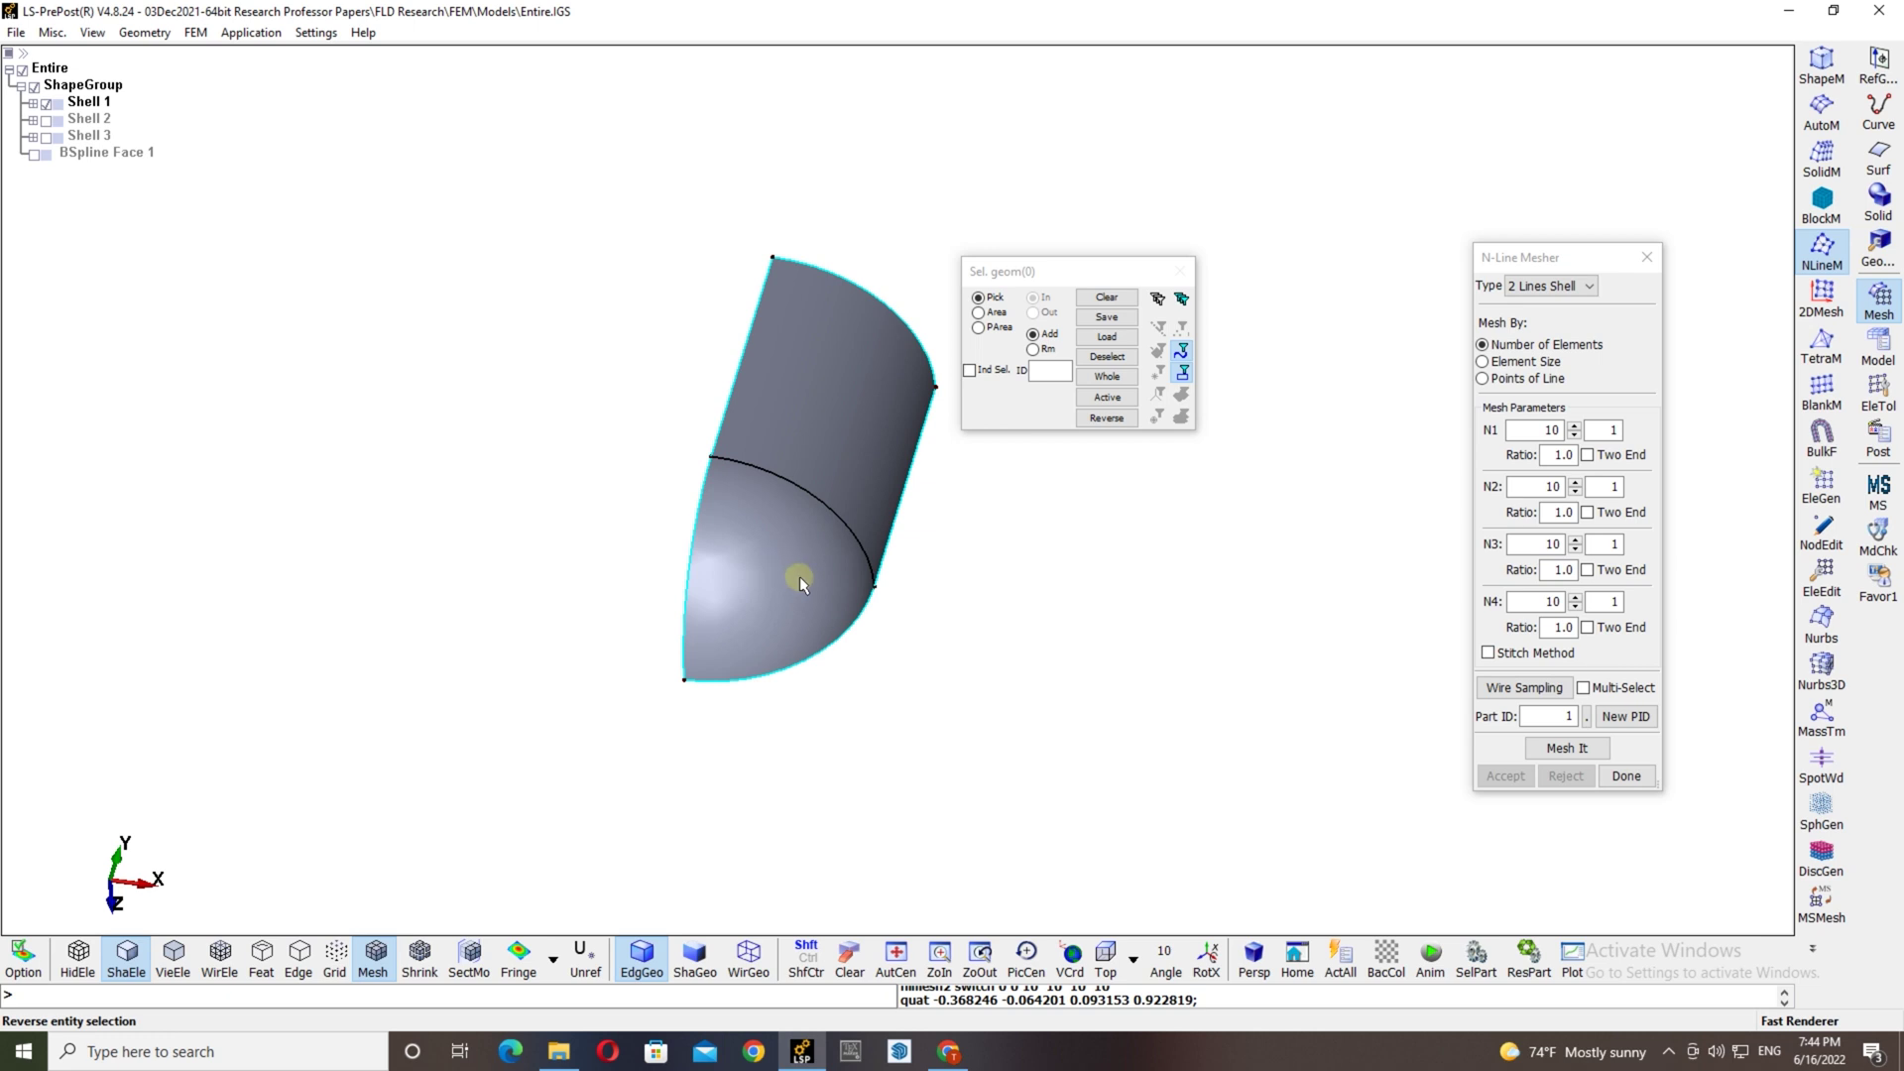
left_click(1543, 298)
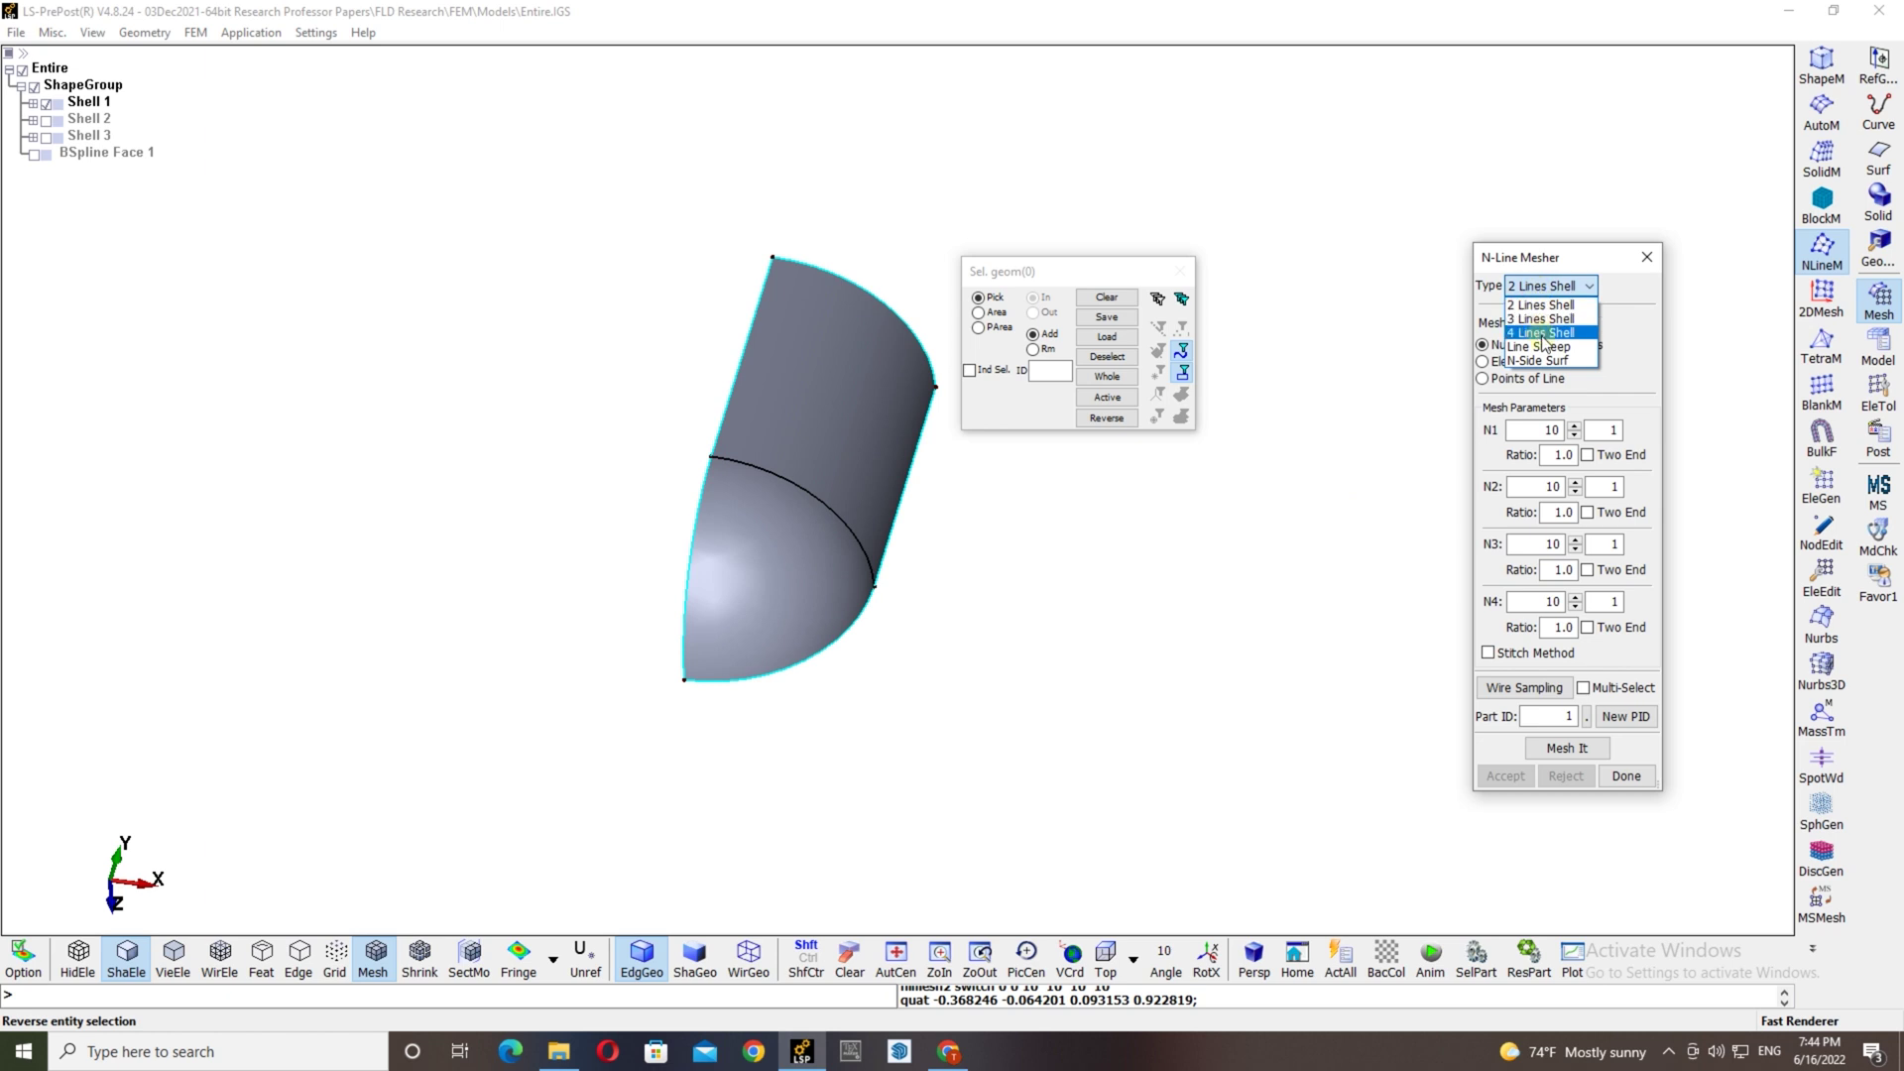
left_click(1544, 333)
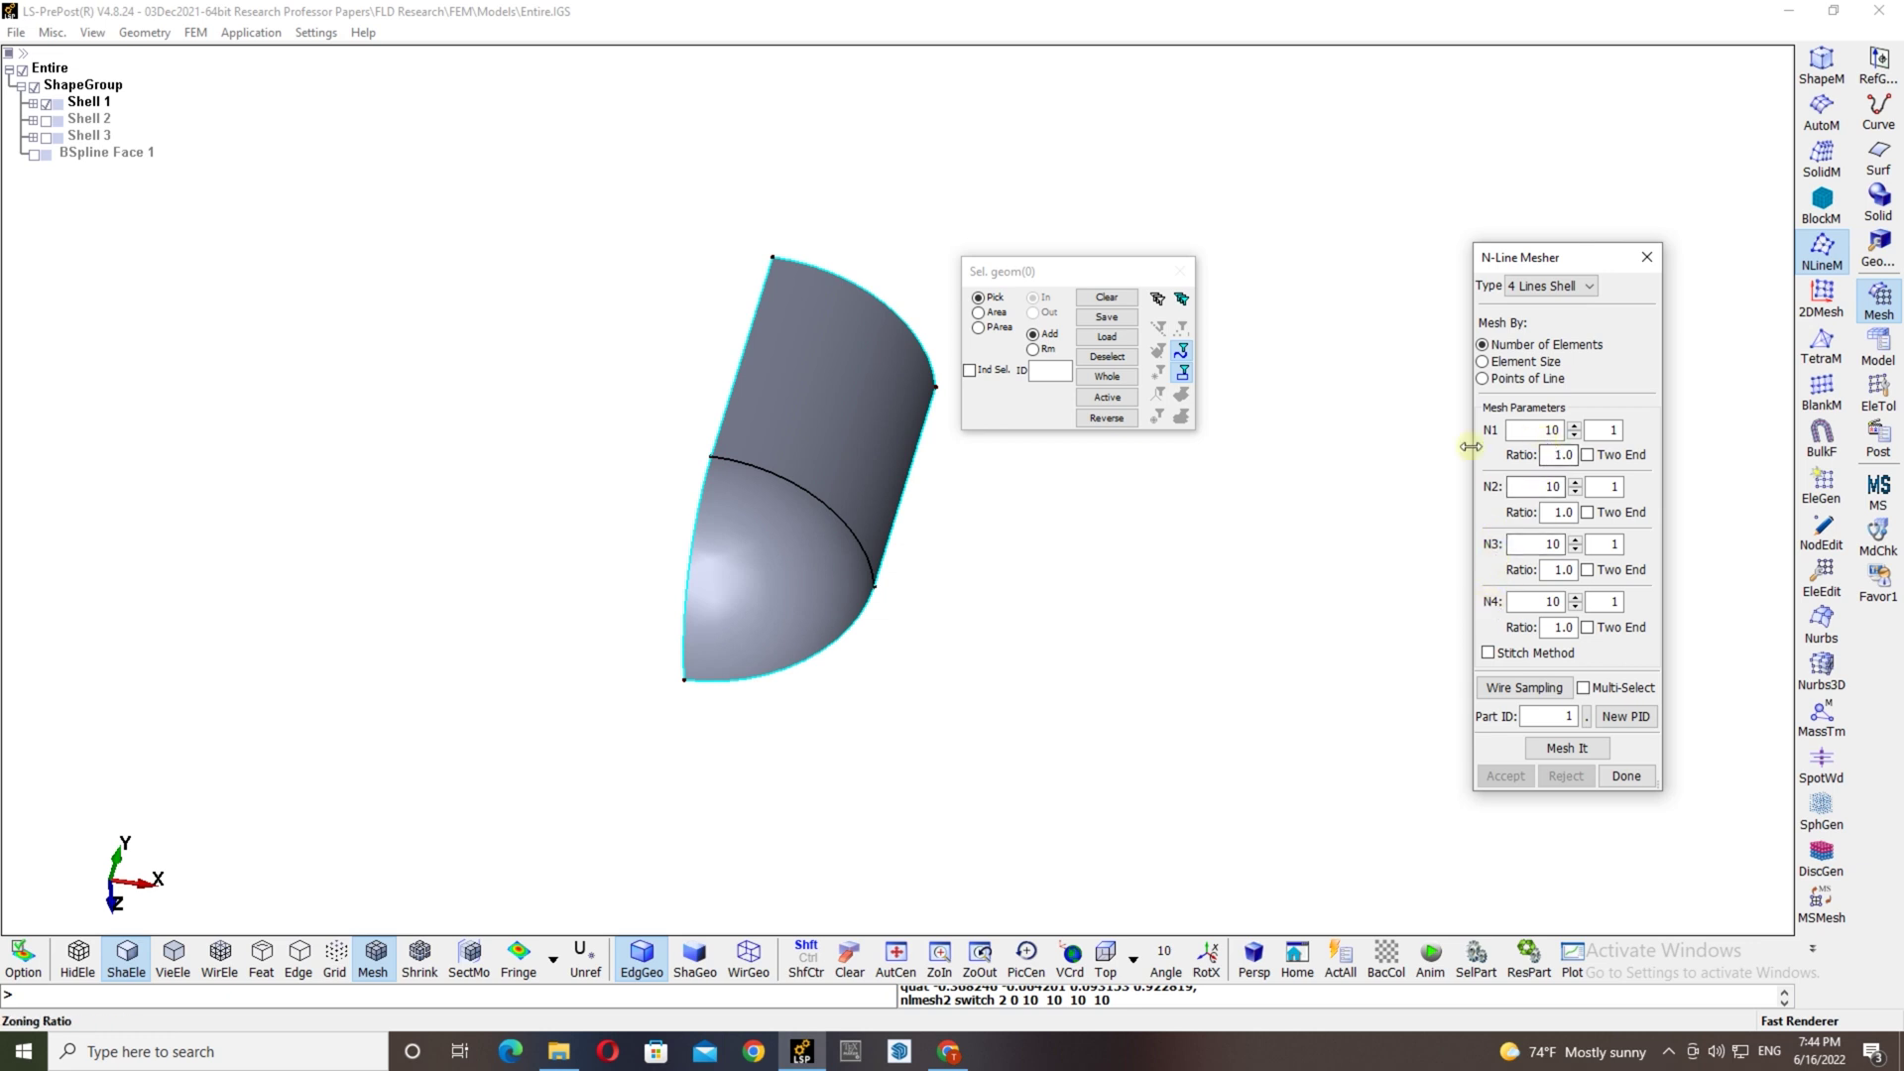
left_click(812, 961)
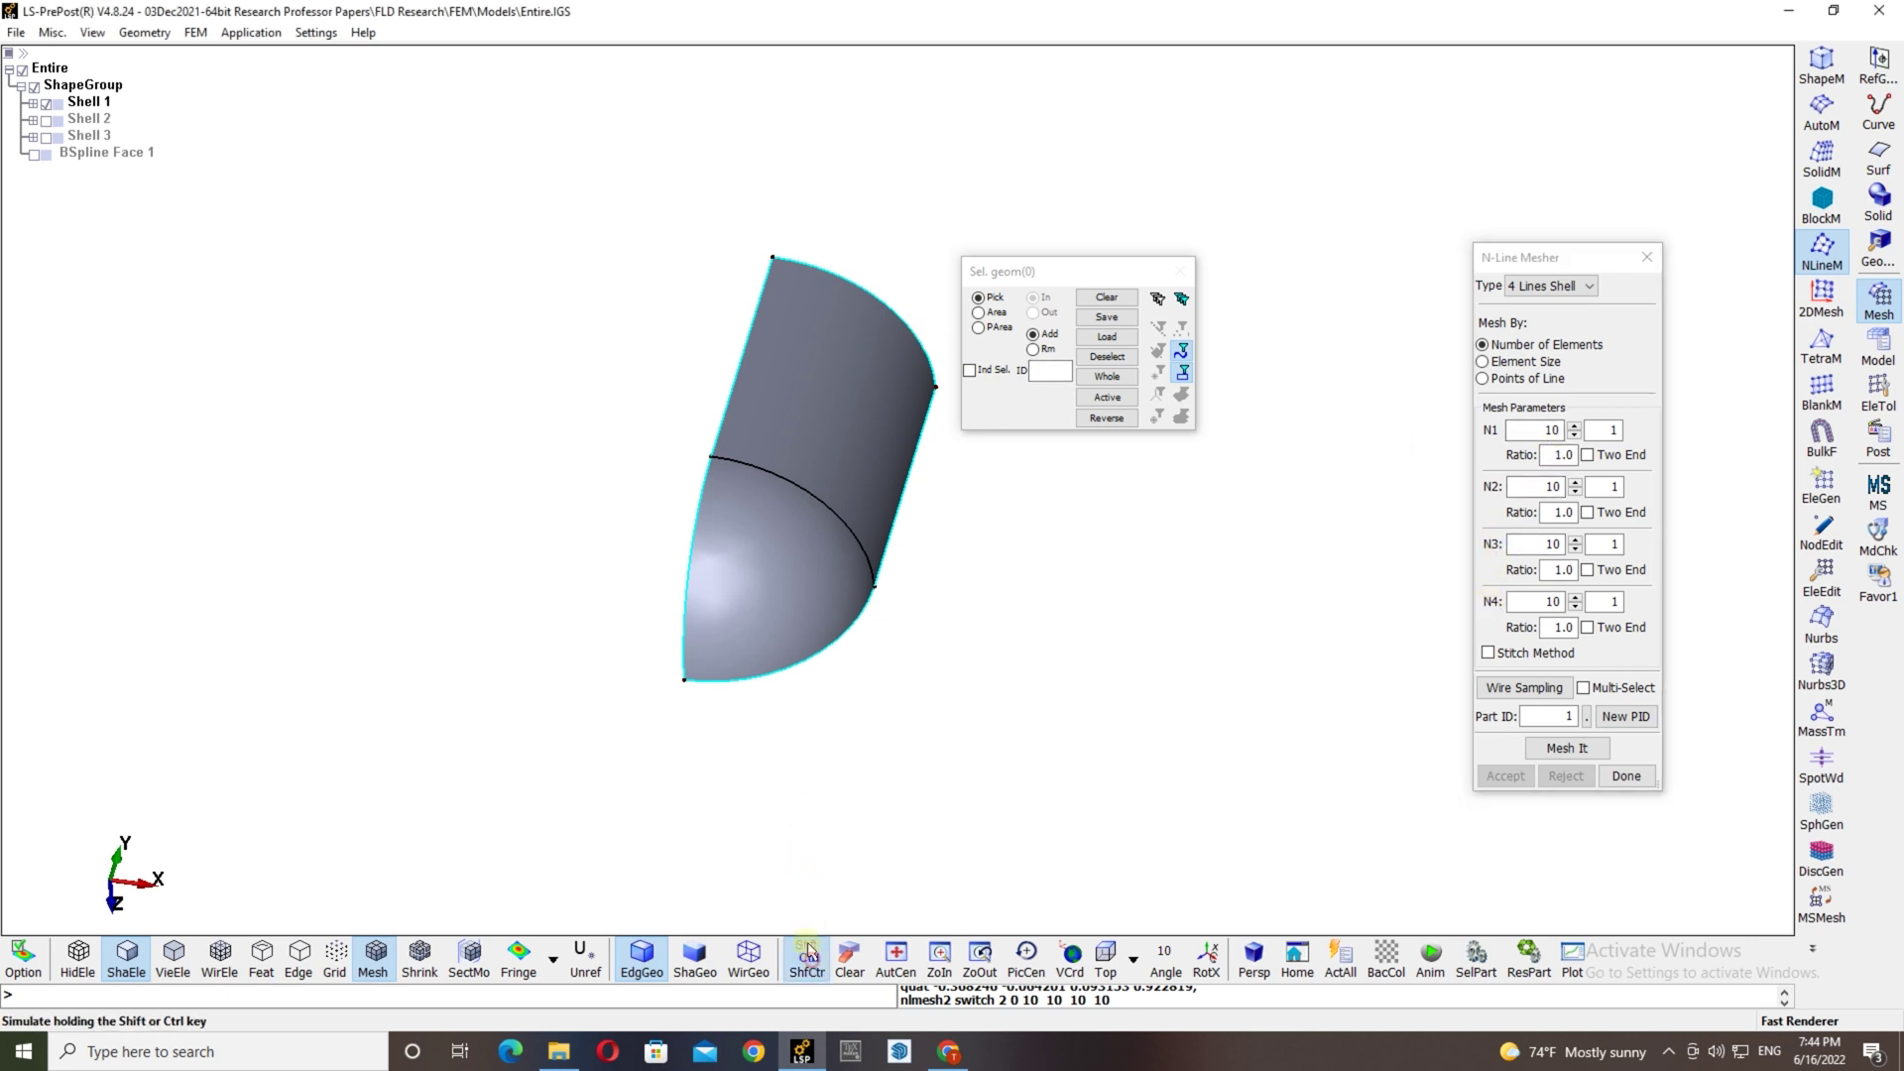
Pick the top, right, middle and left punch edges as L1 through L4.
left_click(870, 294)
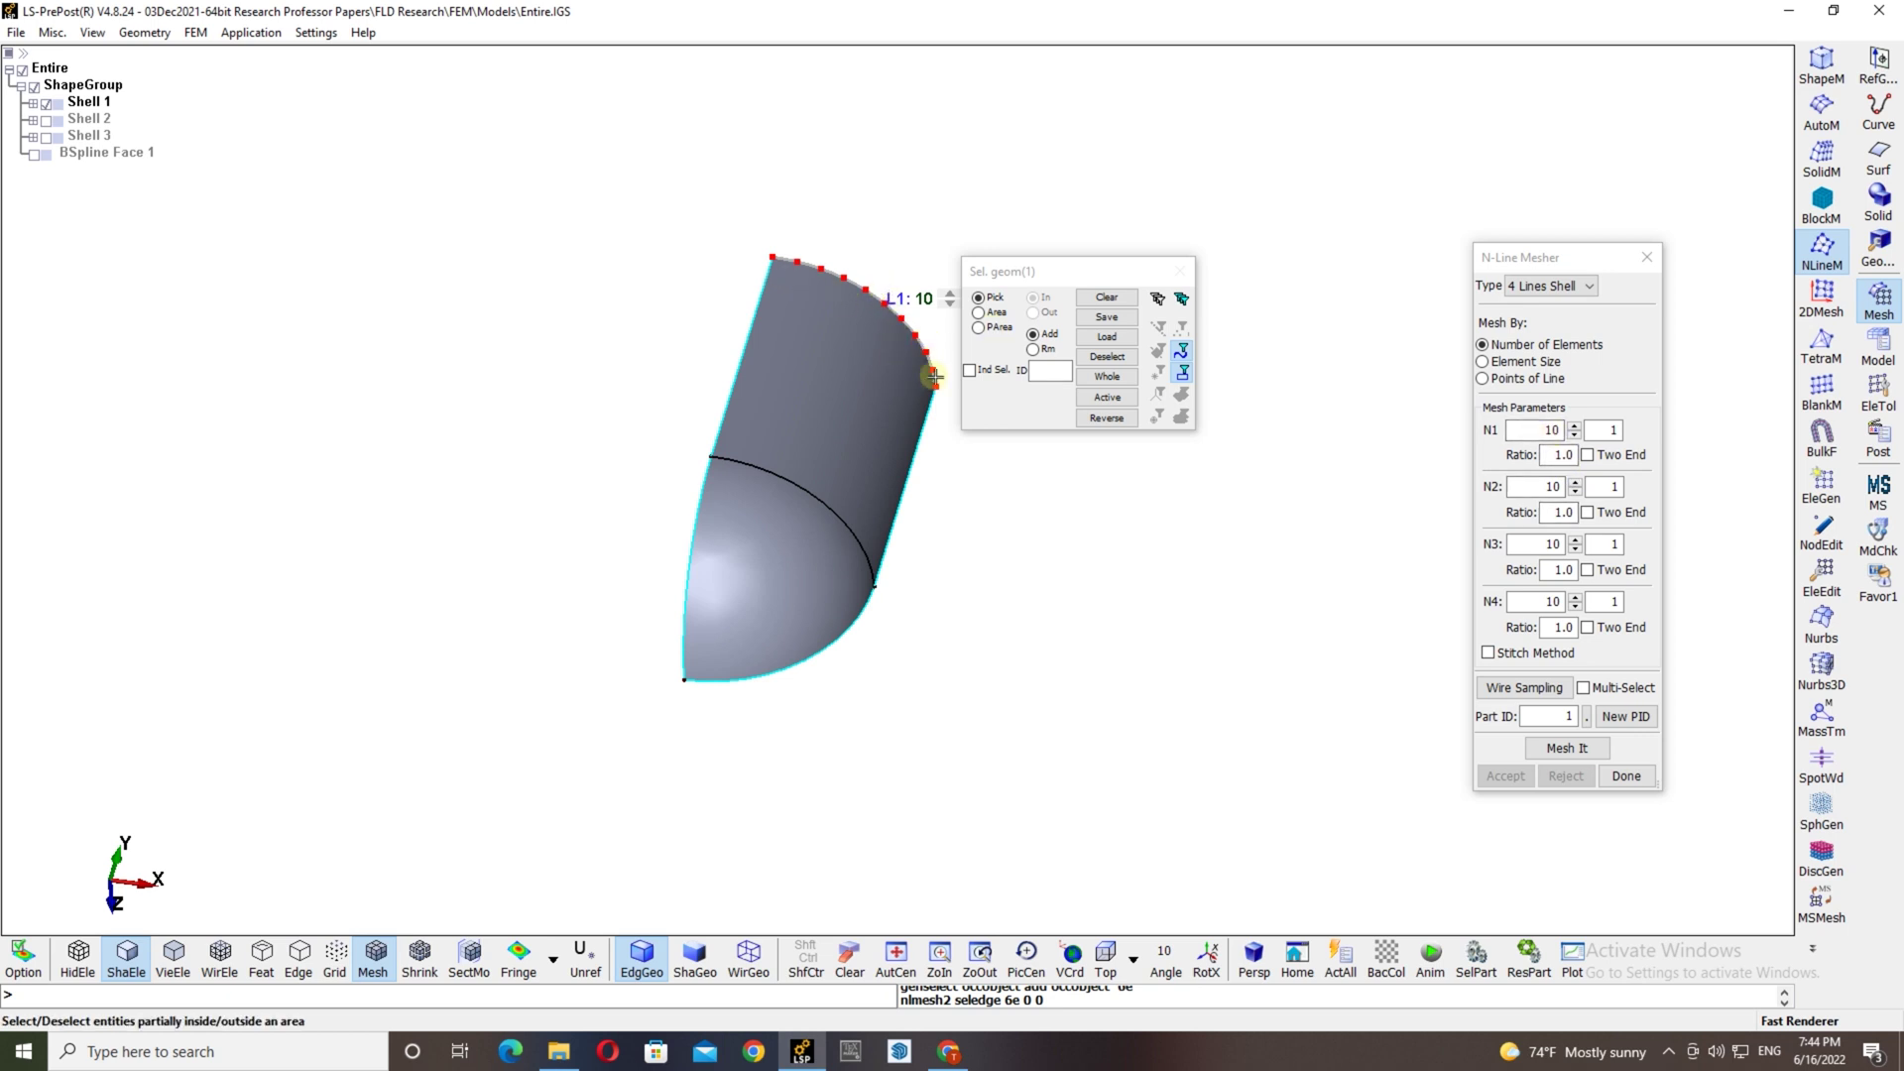
left_click(925, 411)
left_click(802, 491)
left_click(740, 360)
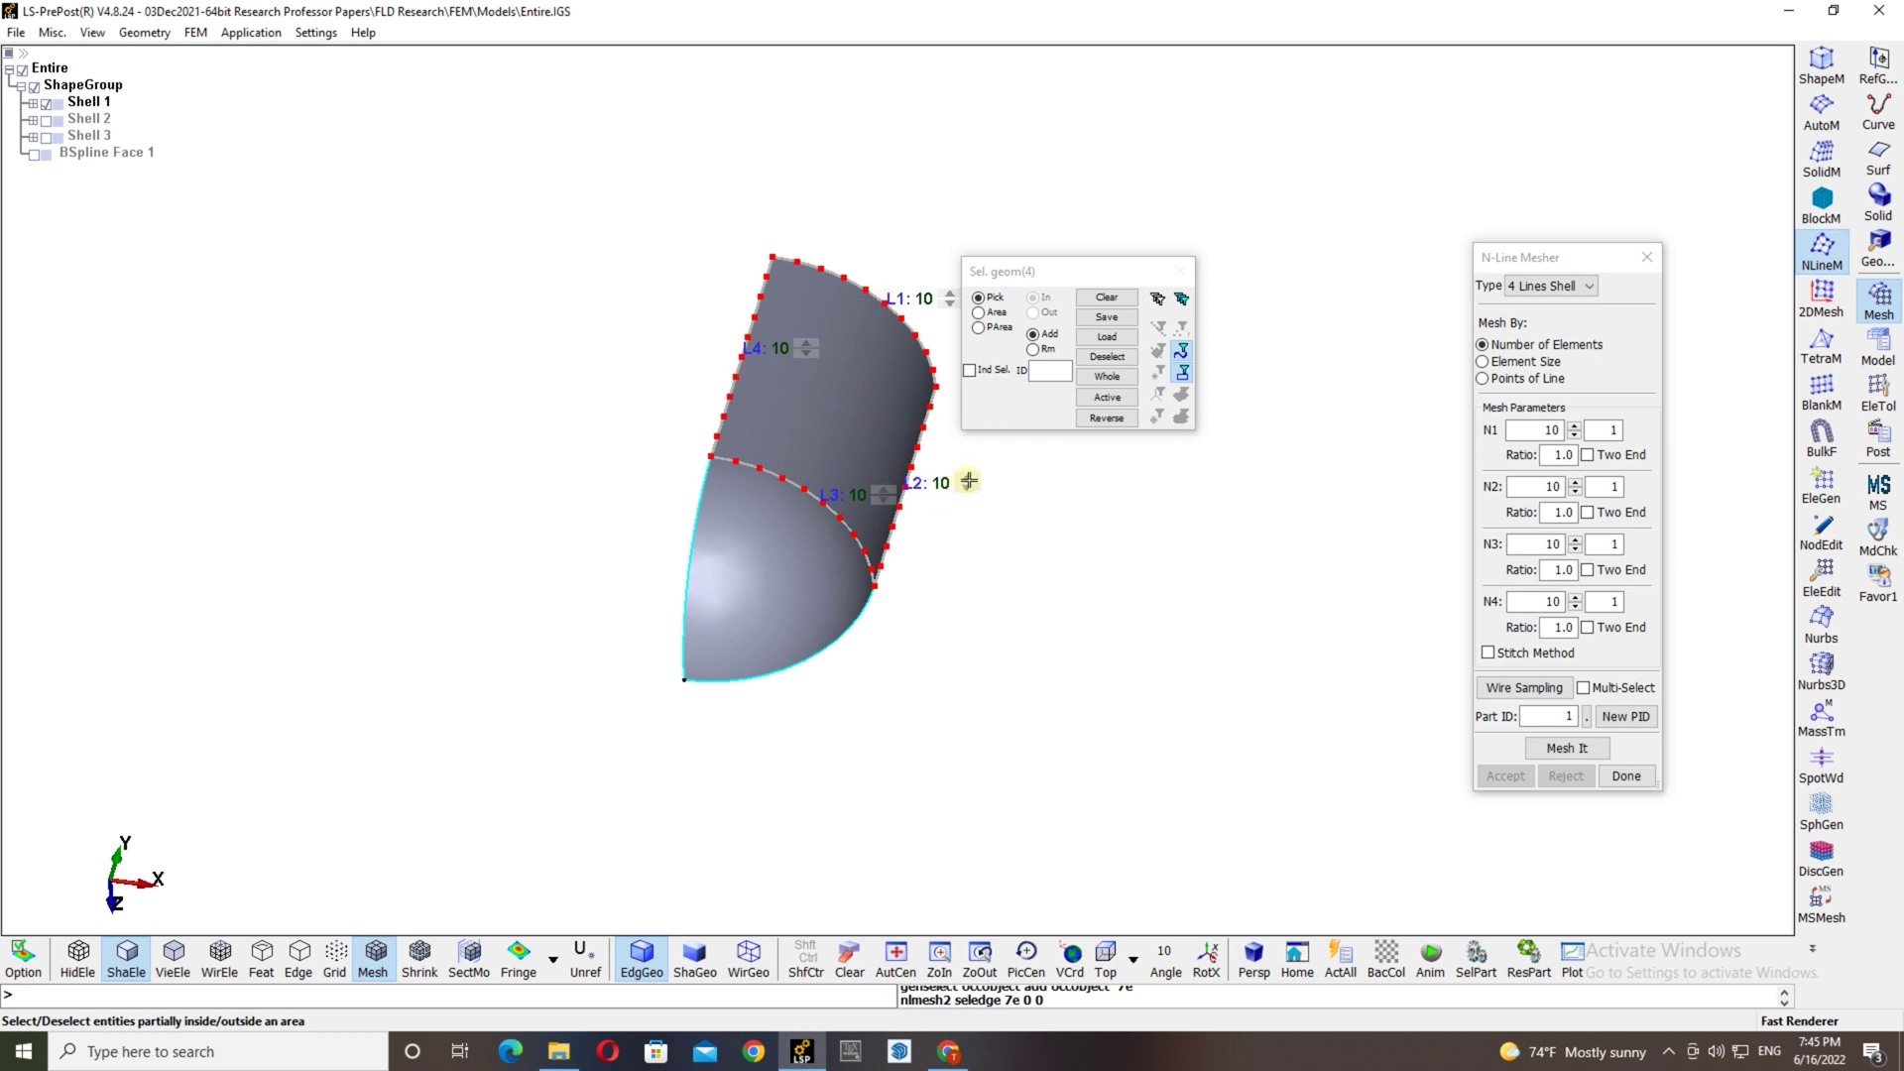
Raise the element counts on L2 and L4 to 15, keeping 10 on L1 and L3.
scroll(969, 481, "up", 4)
scroll(969, 484, "up", 1)
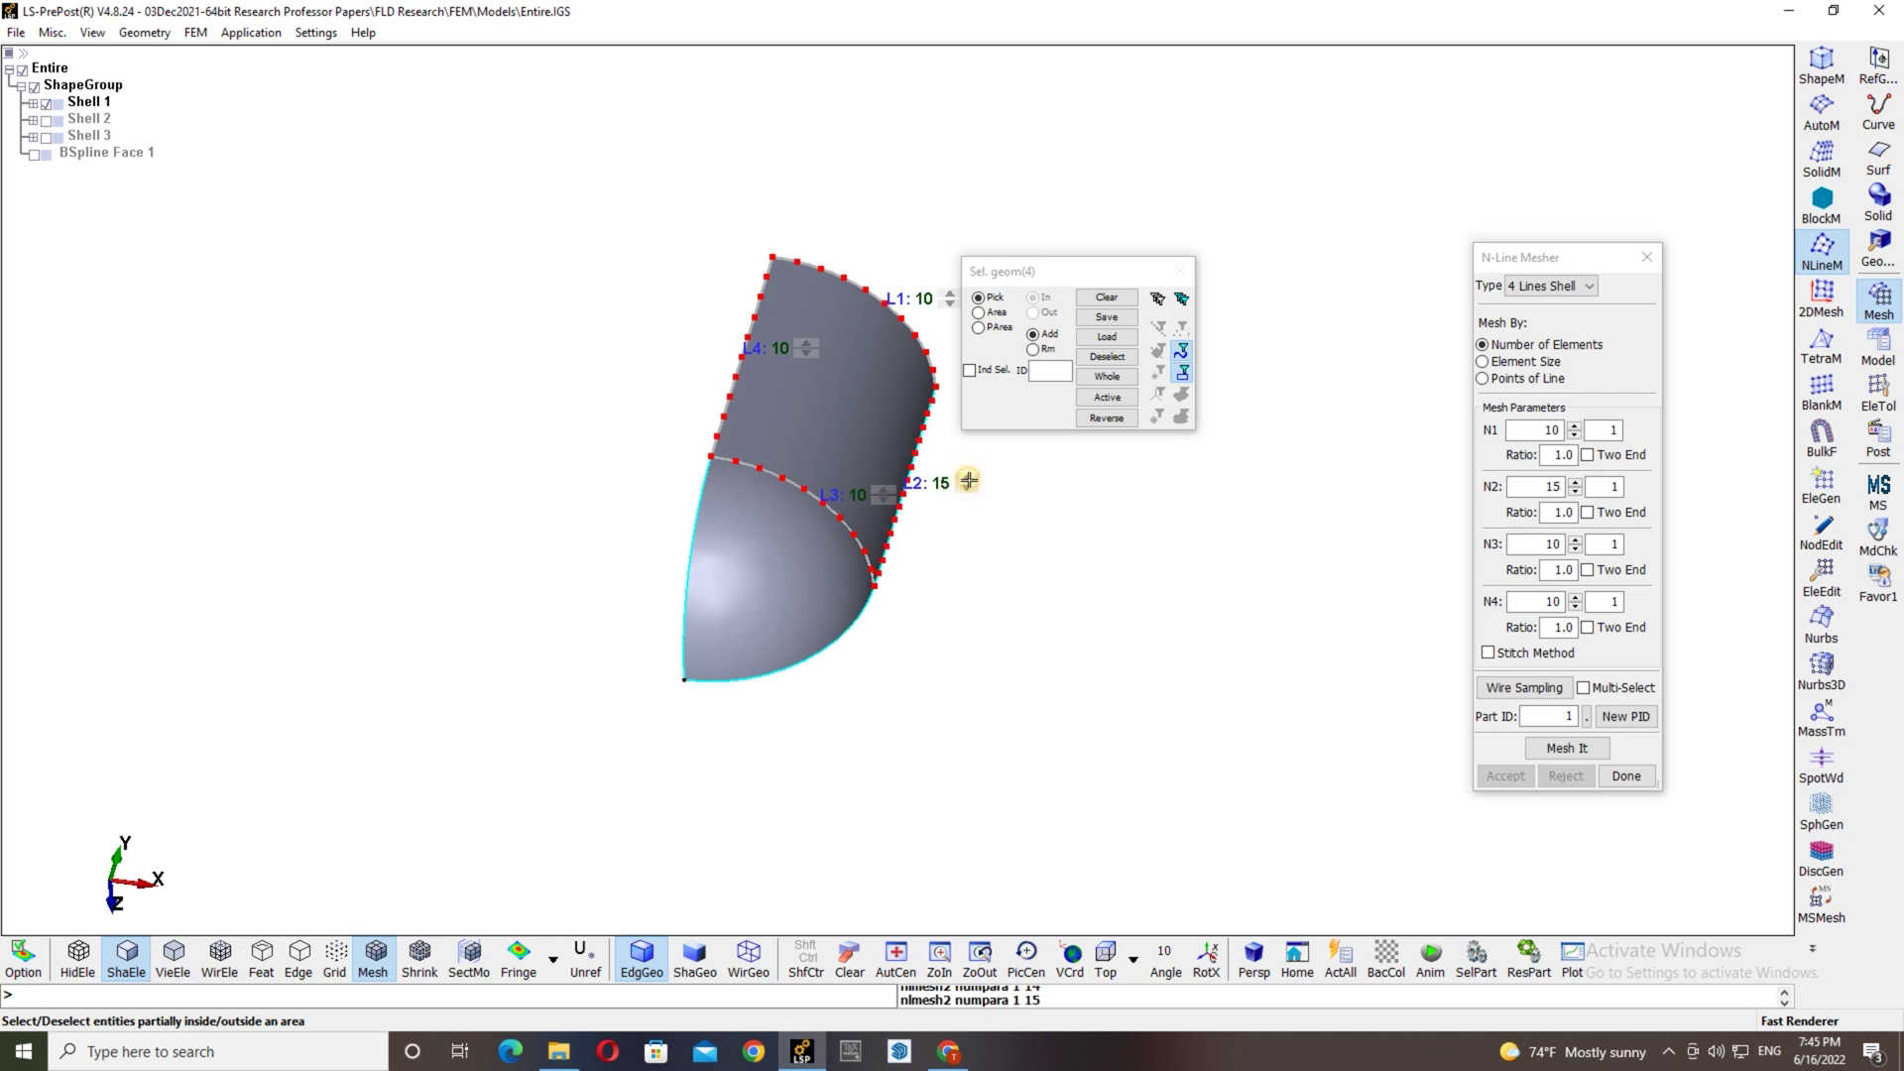
scroll(807, 344, "up", 3)
scroll(808, 344, "up", 2)
left_click(1572, 485)
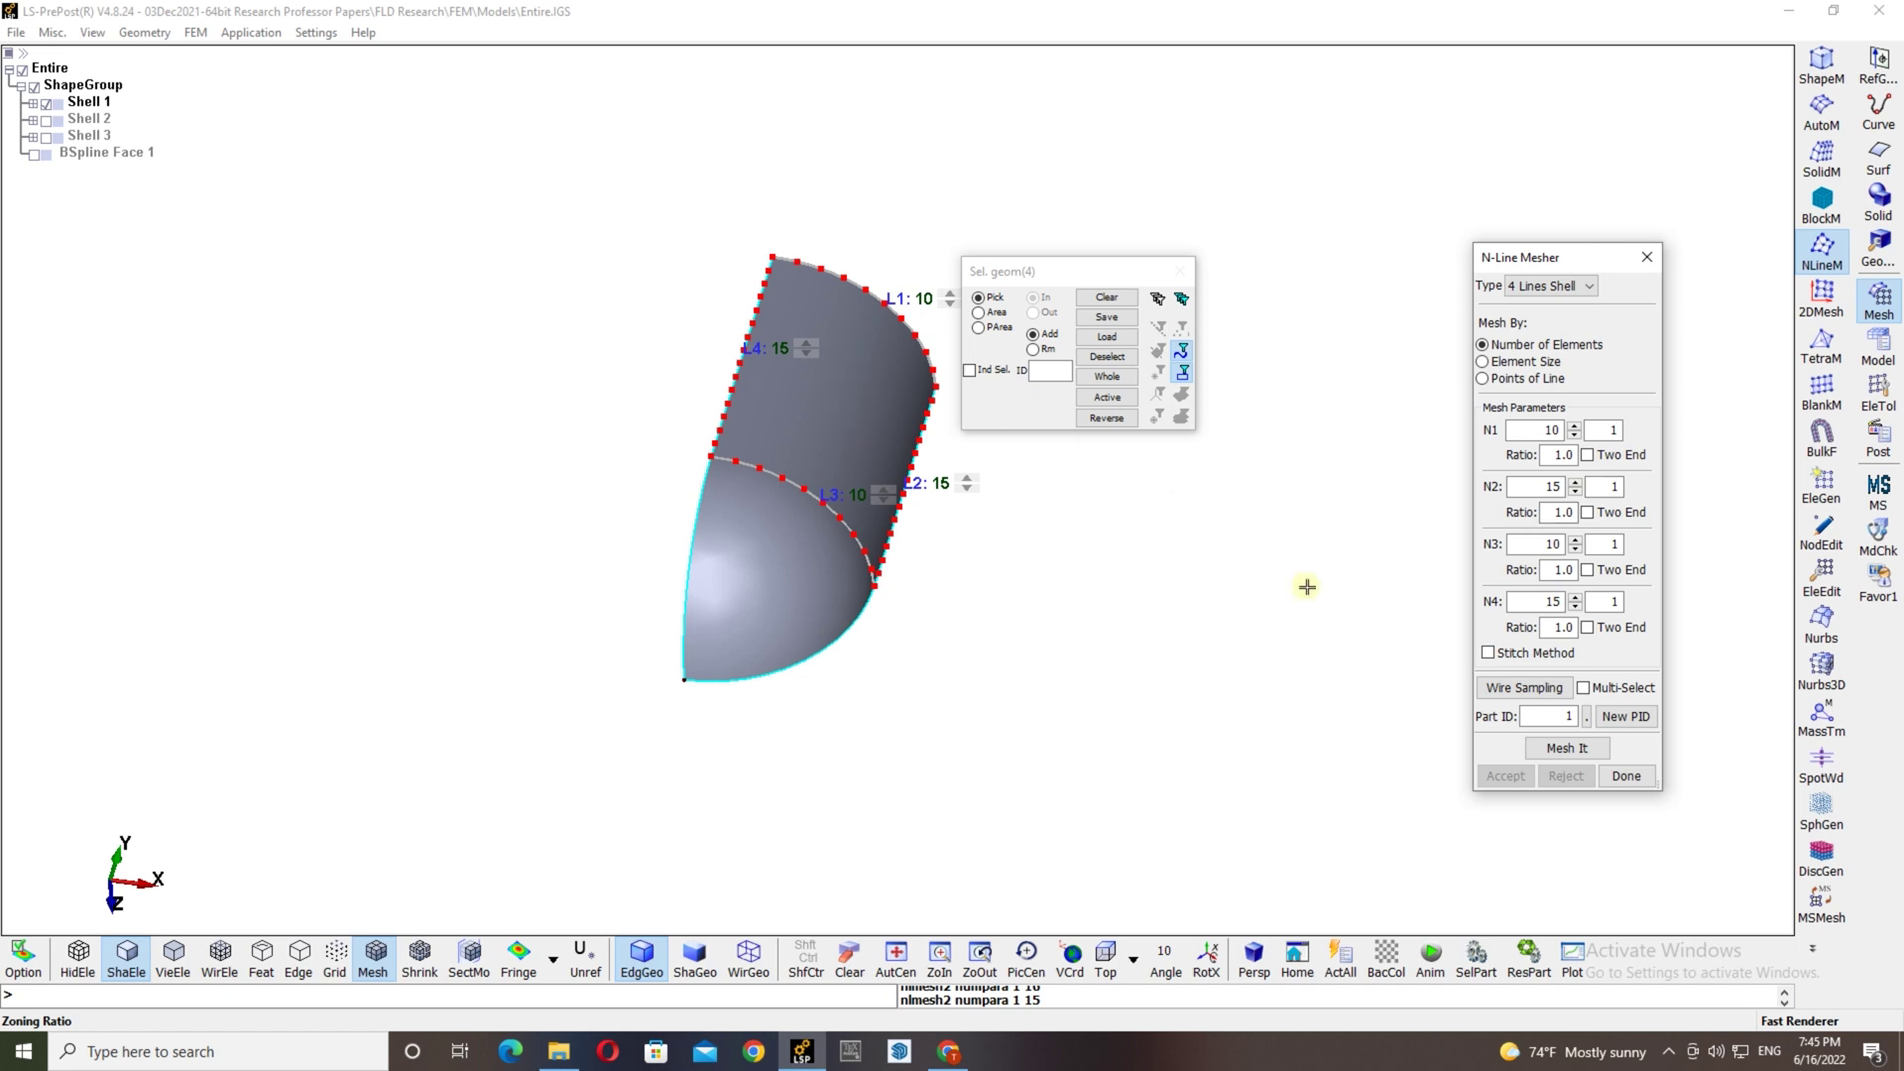
Mesh the cylindrical side as a 12 × 15 quad grid, raising N1 to 12, and accept it.
left_click(1554, 749)
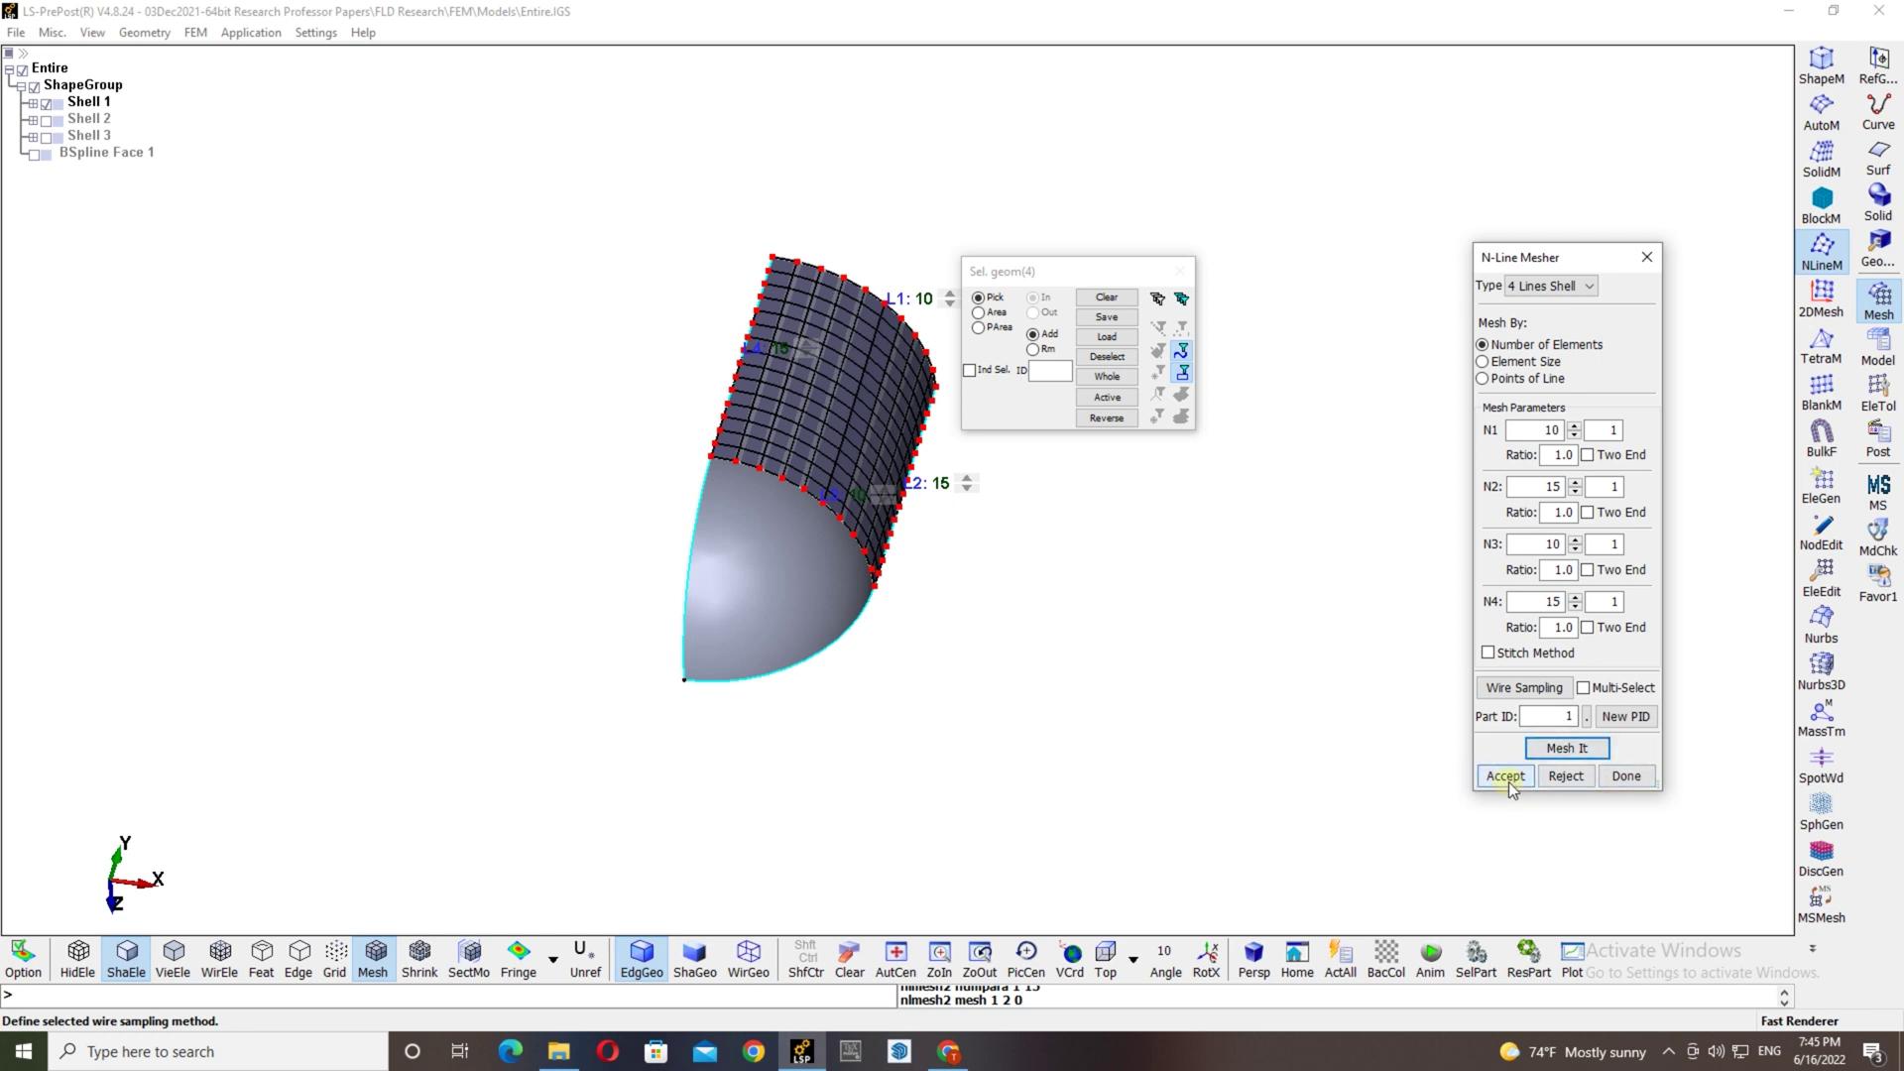
left_click(1566, 778)
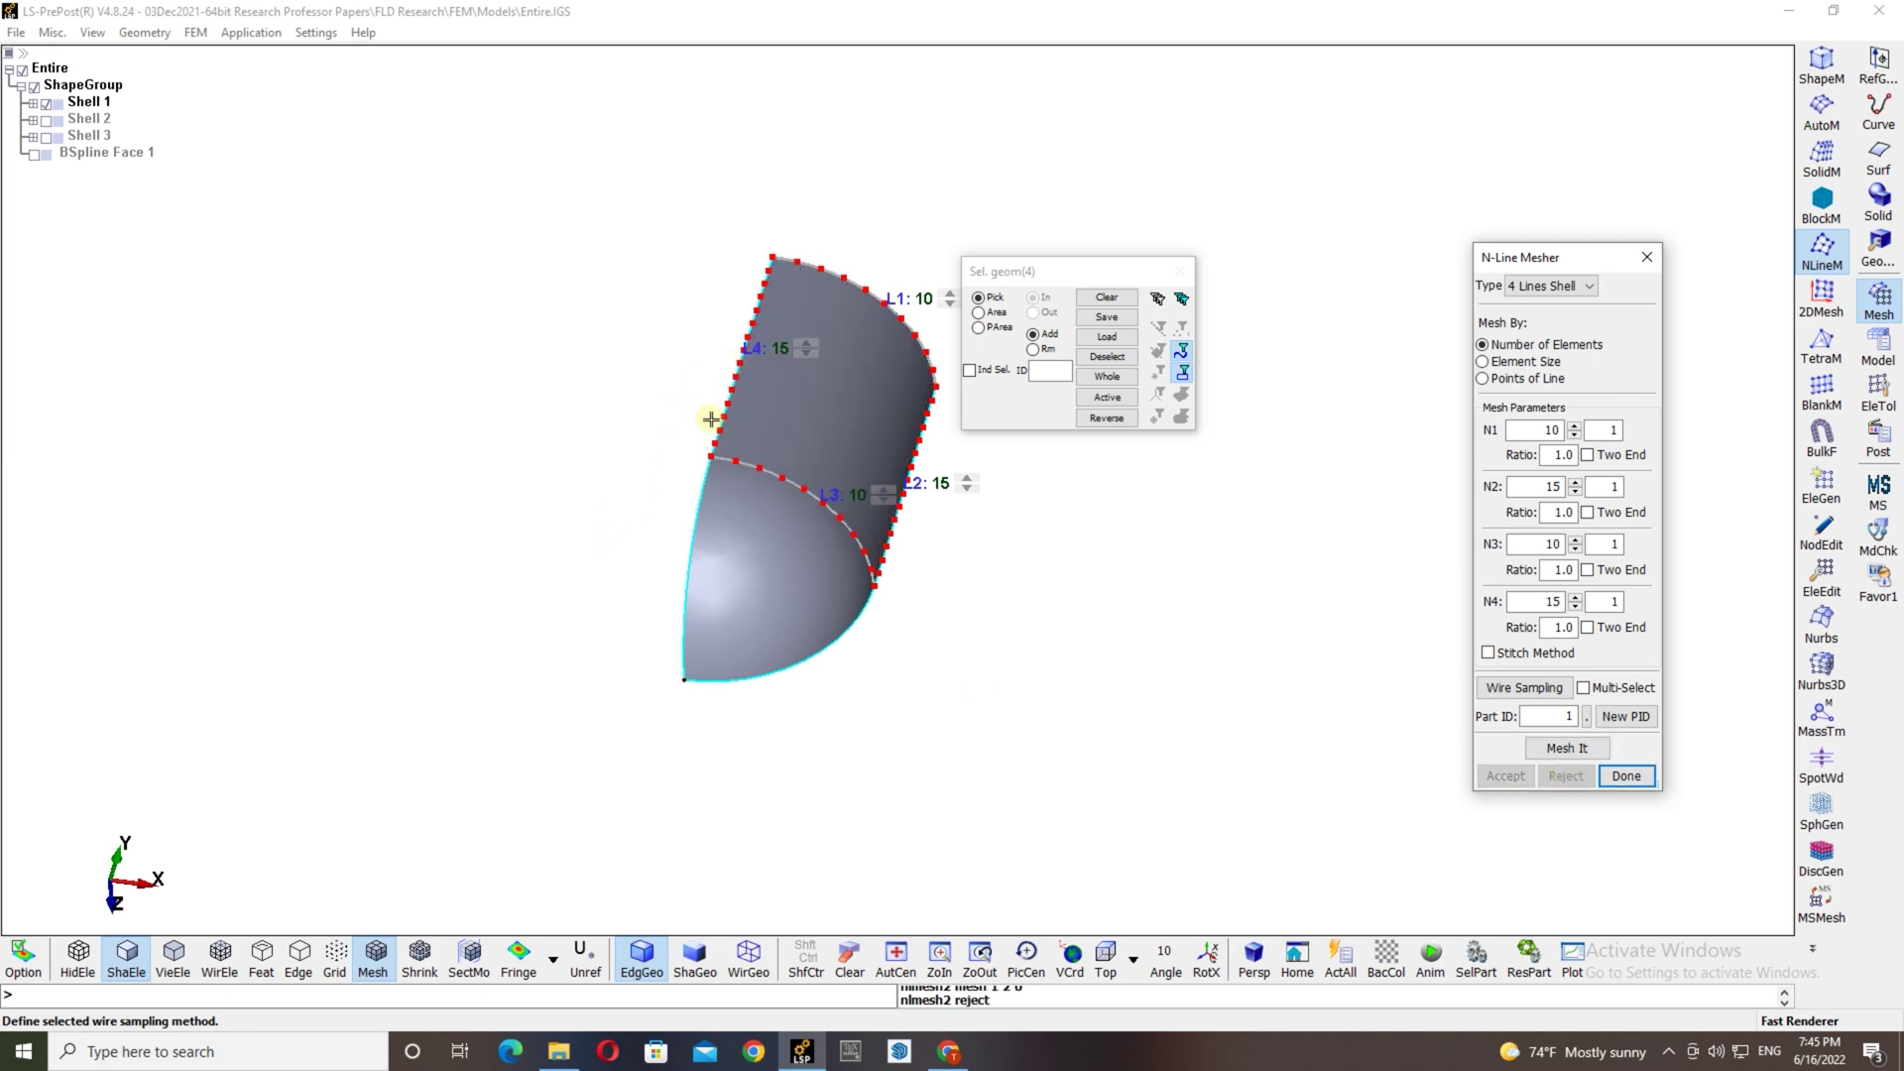
left_click(1567, 748)
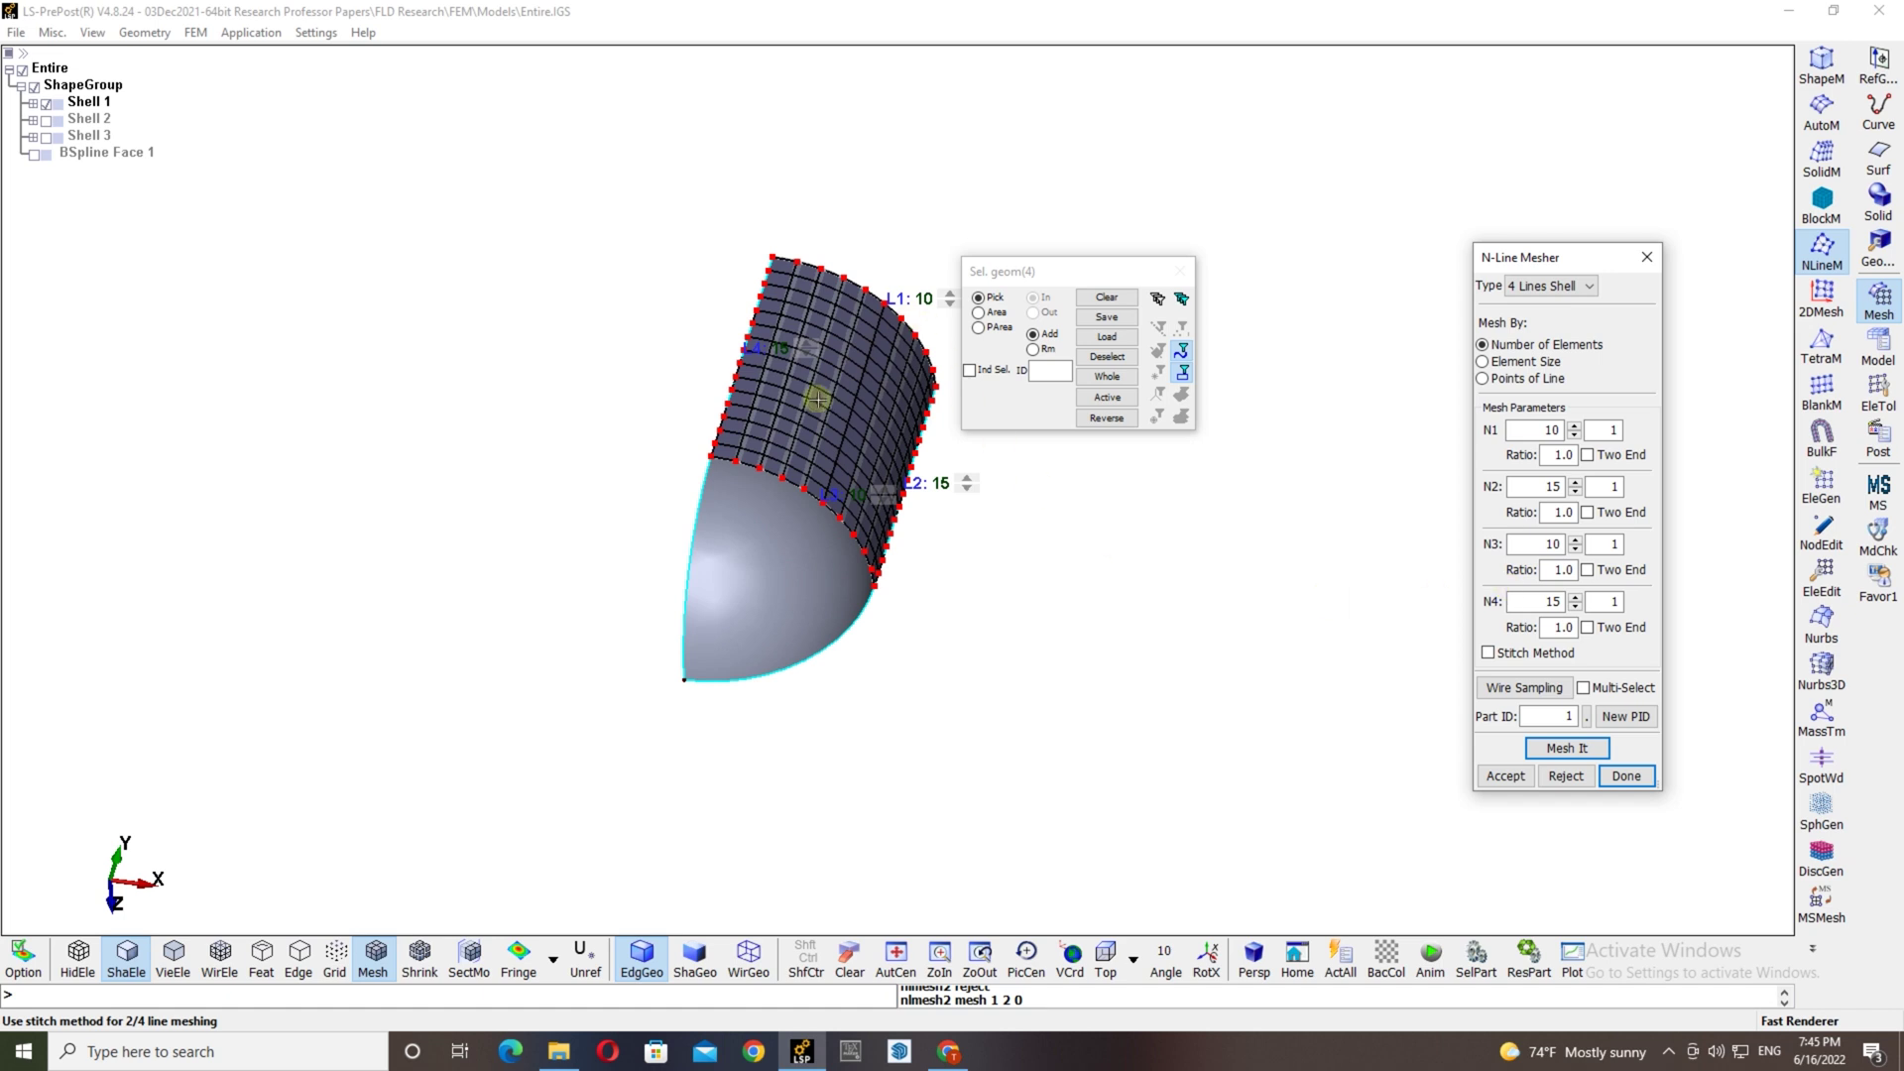
left_click(1575, 425)
left_click(1574, 426)
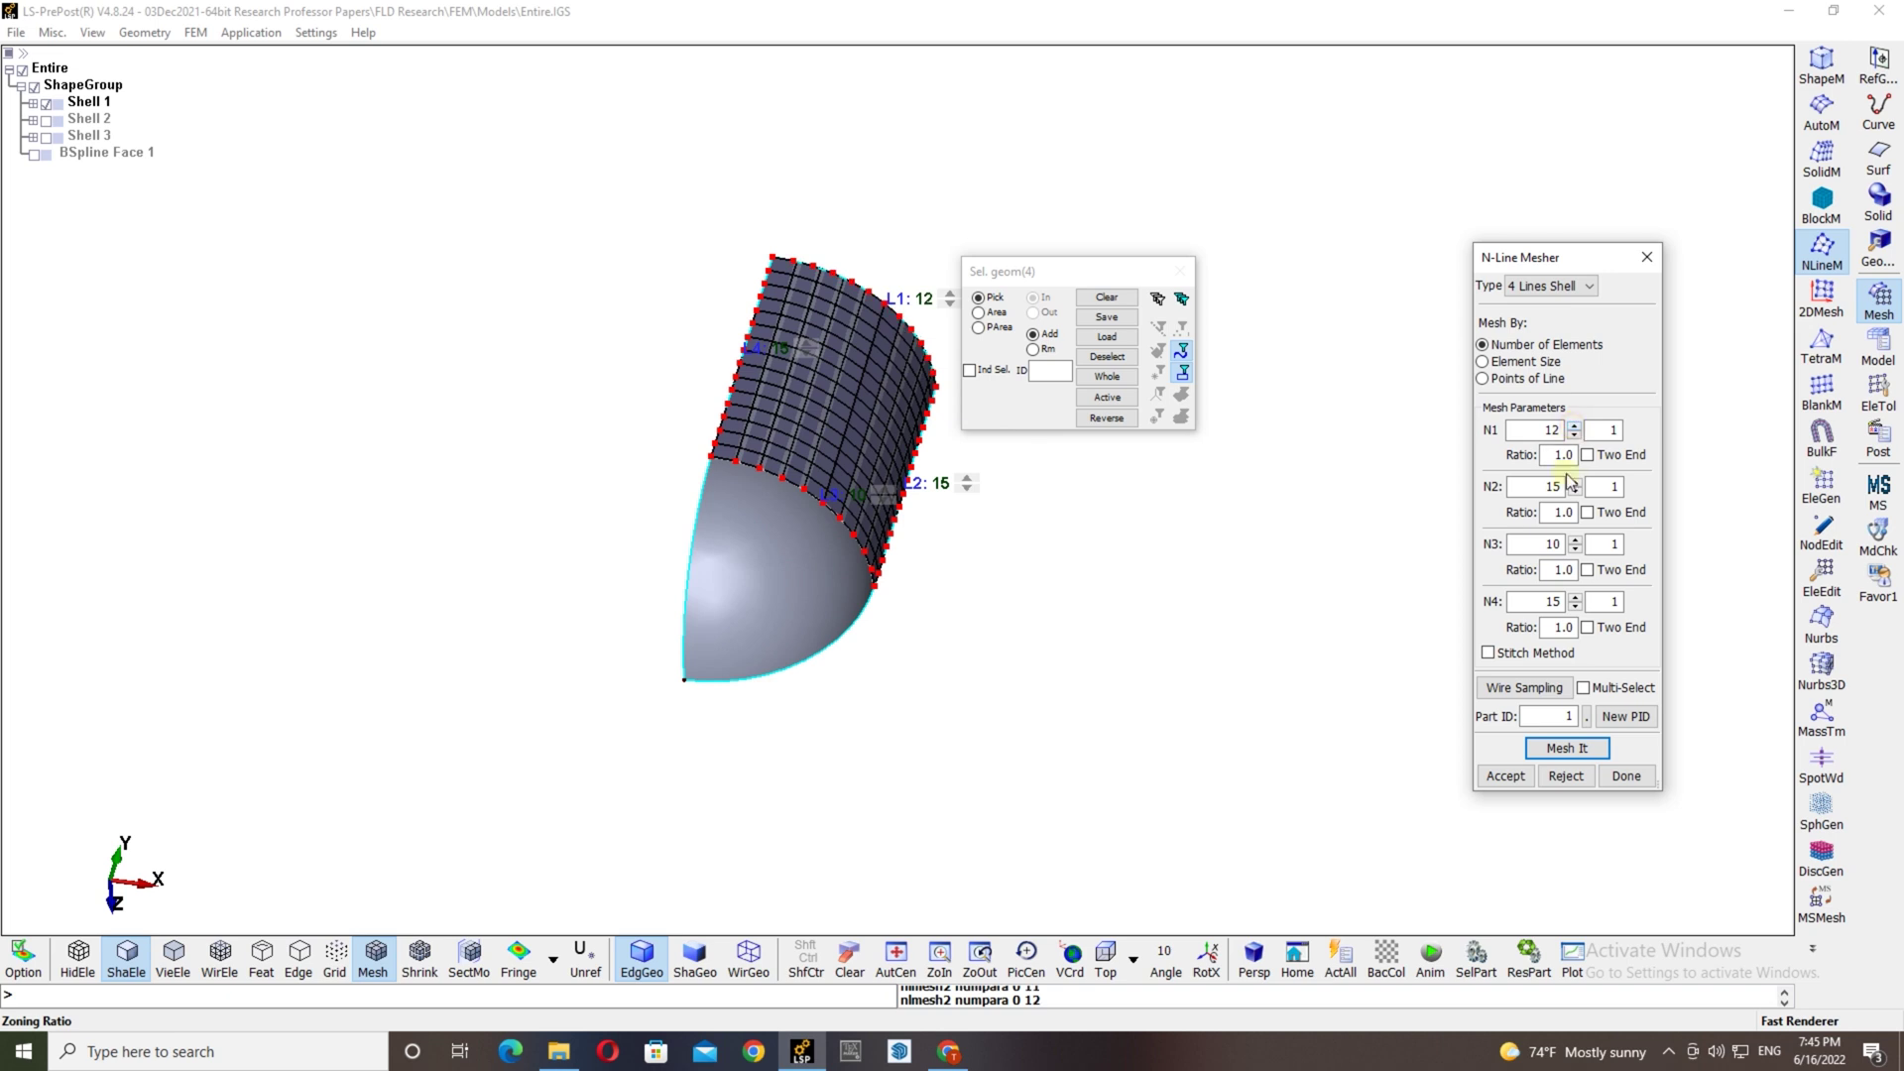
left_click(1544, 752)
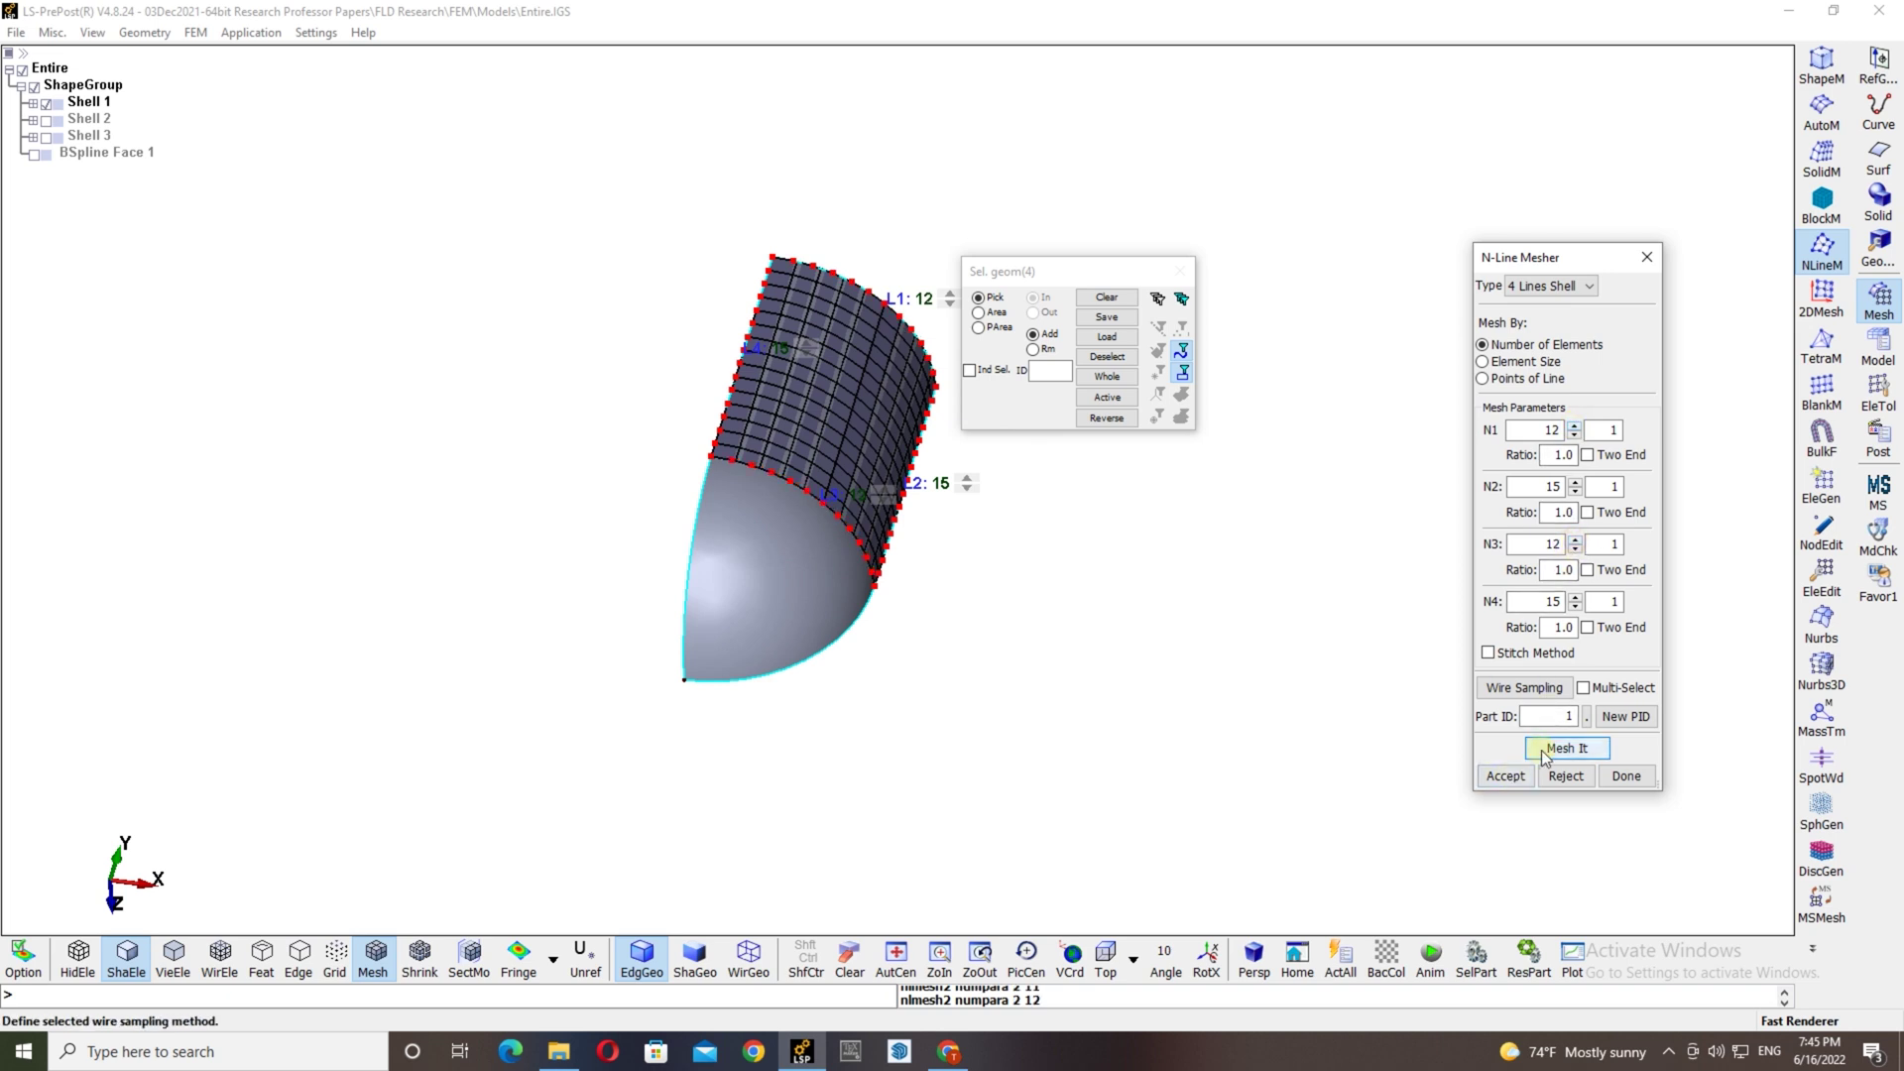
left_click(1544, 750)
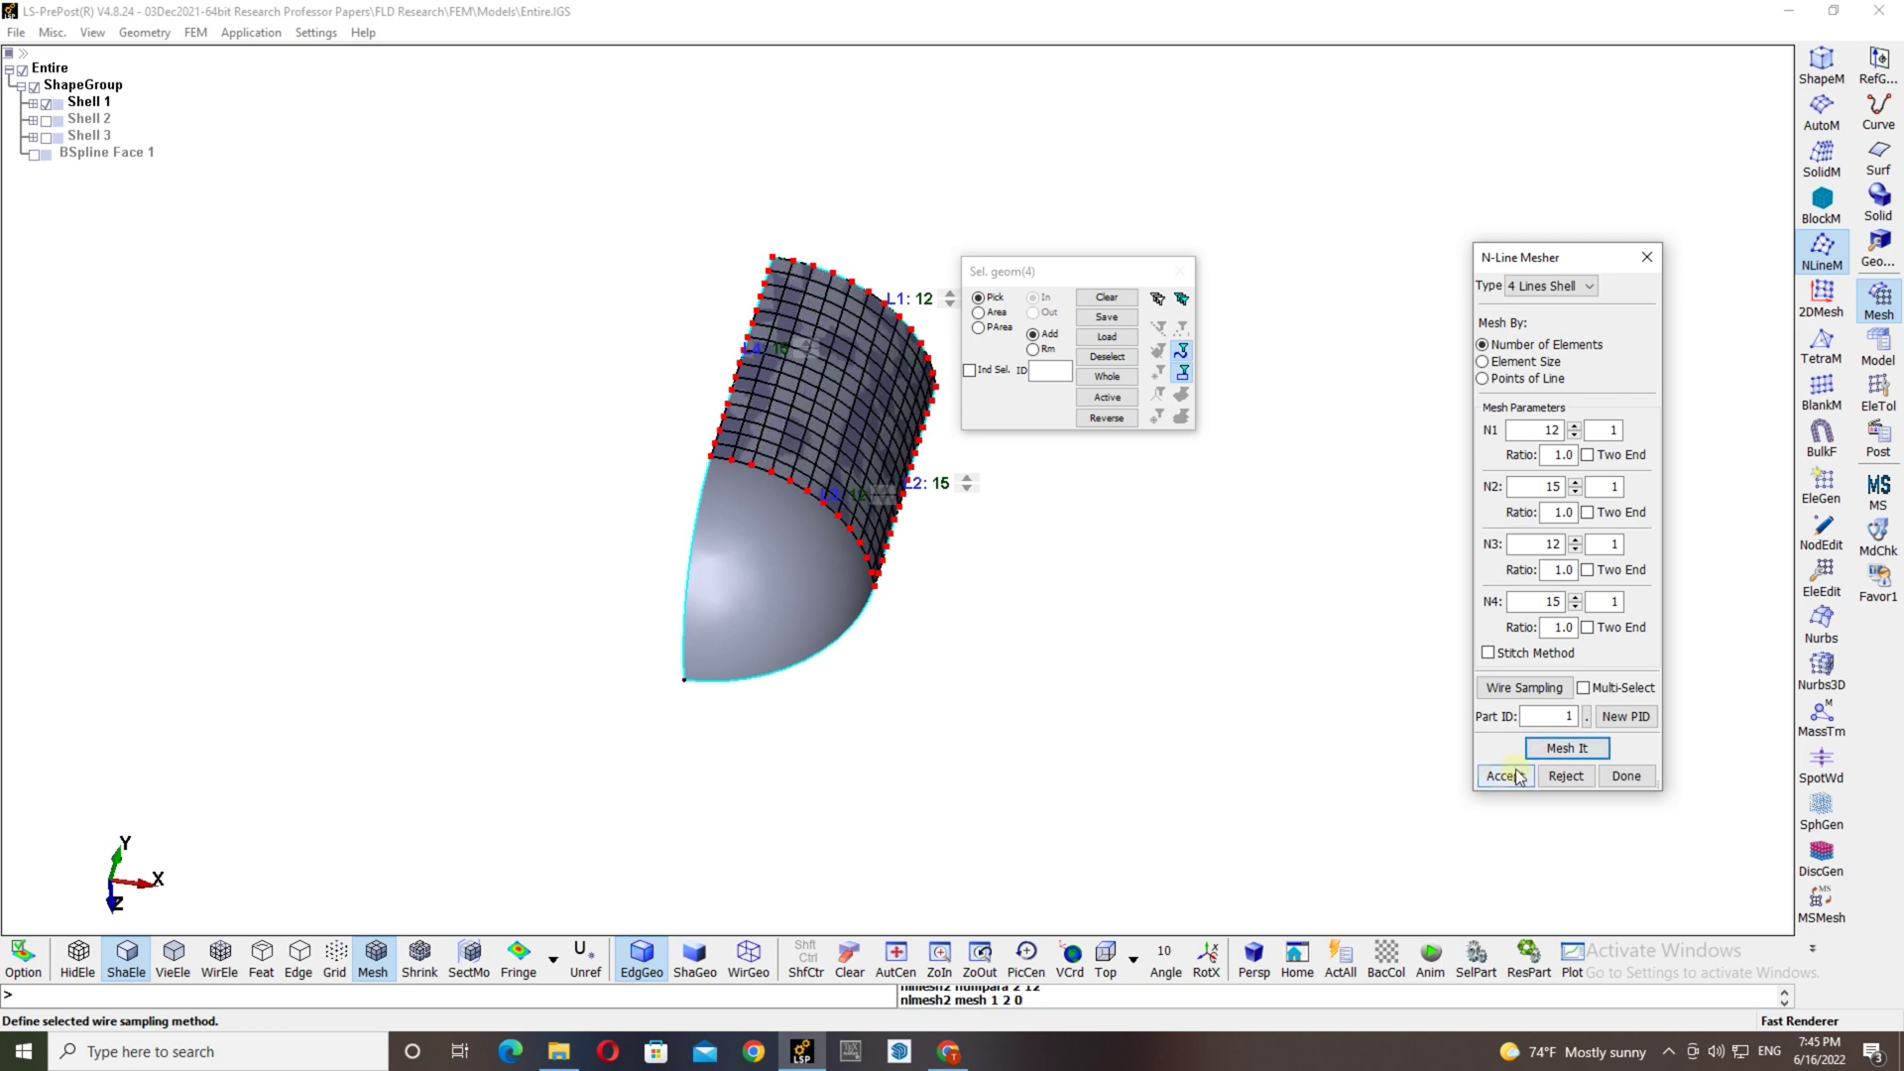
left_click(1508, 776)
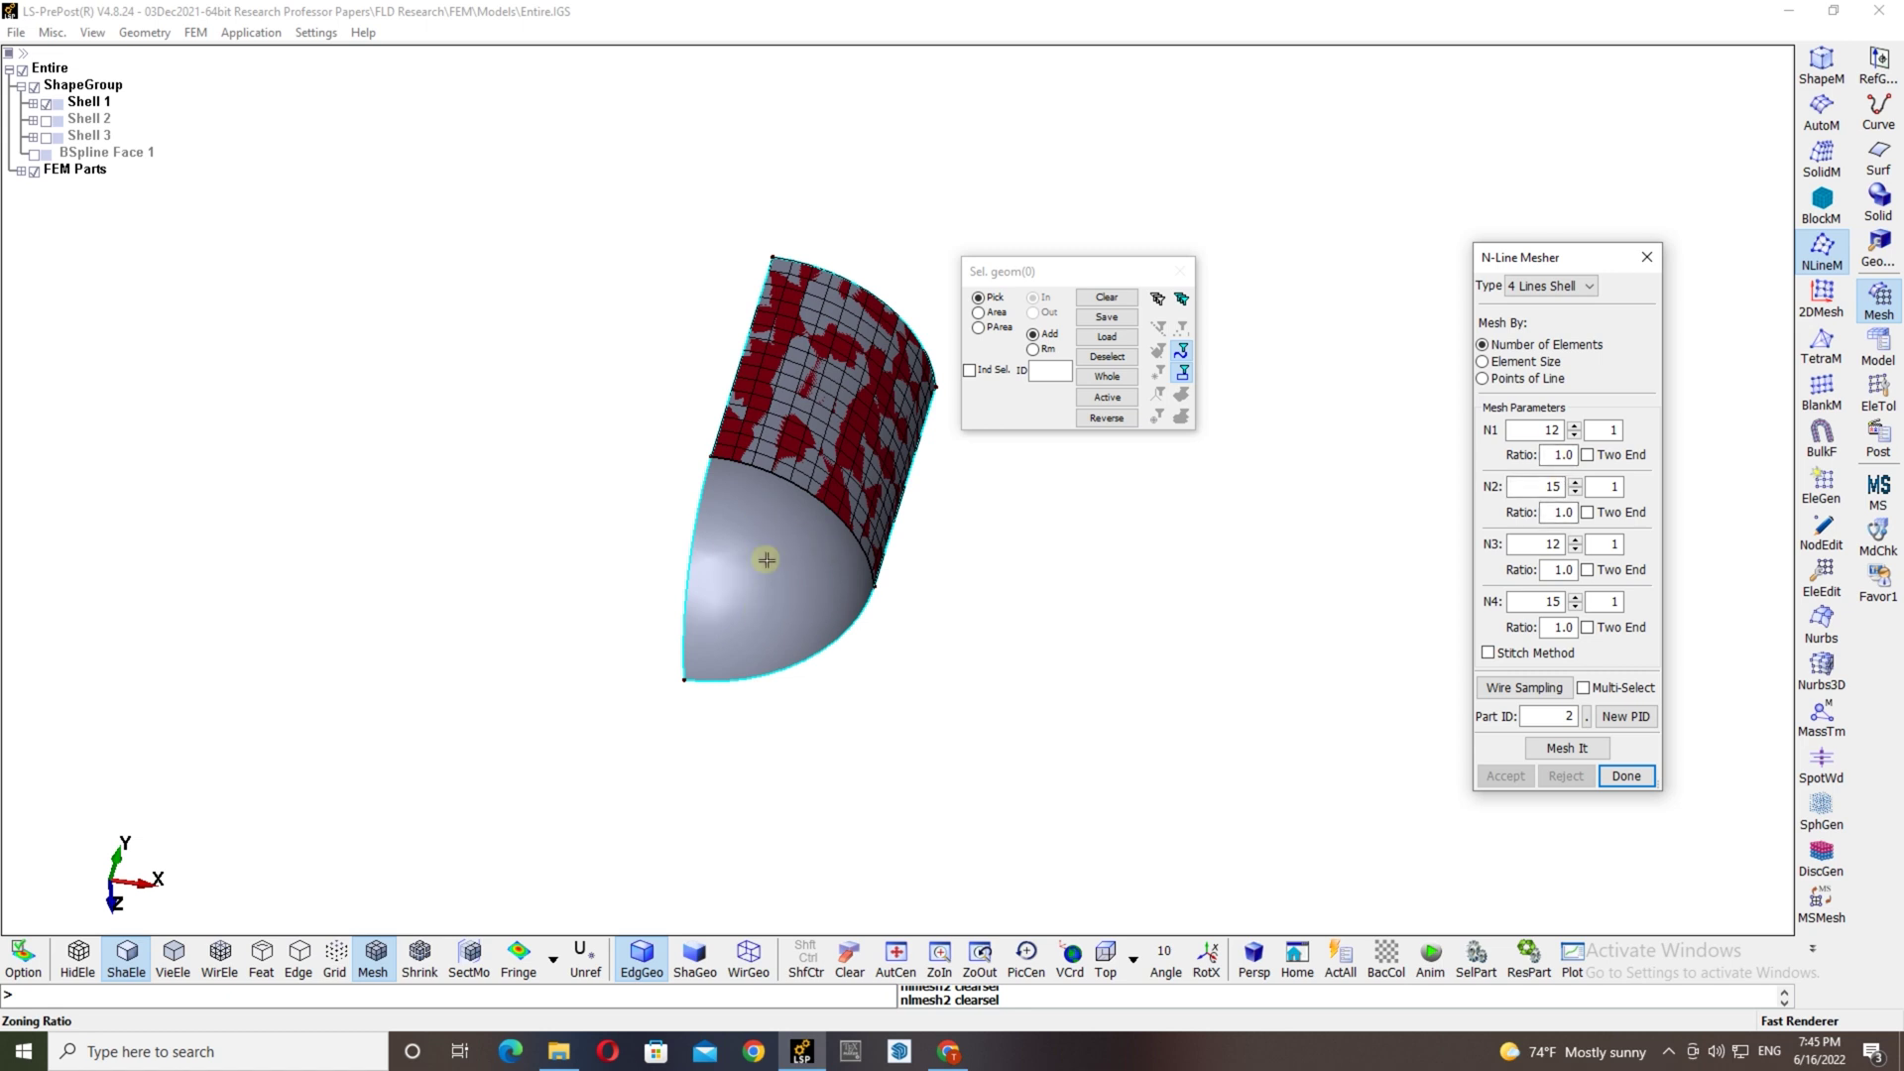
Pick the curved edge between cylinder and cap as the first cap edge, with 12 divisions.
left_click(1544, 288)
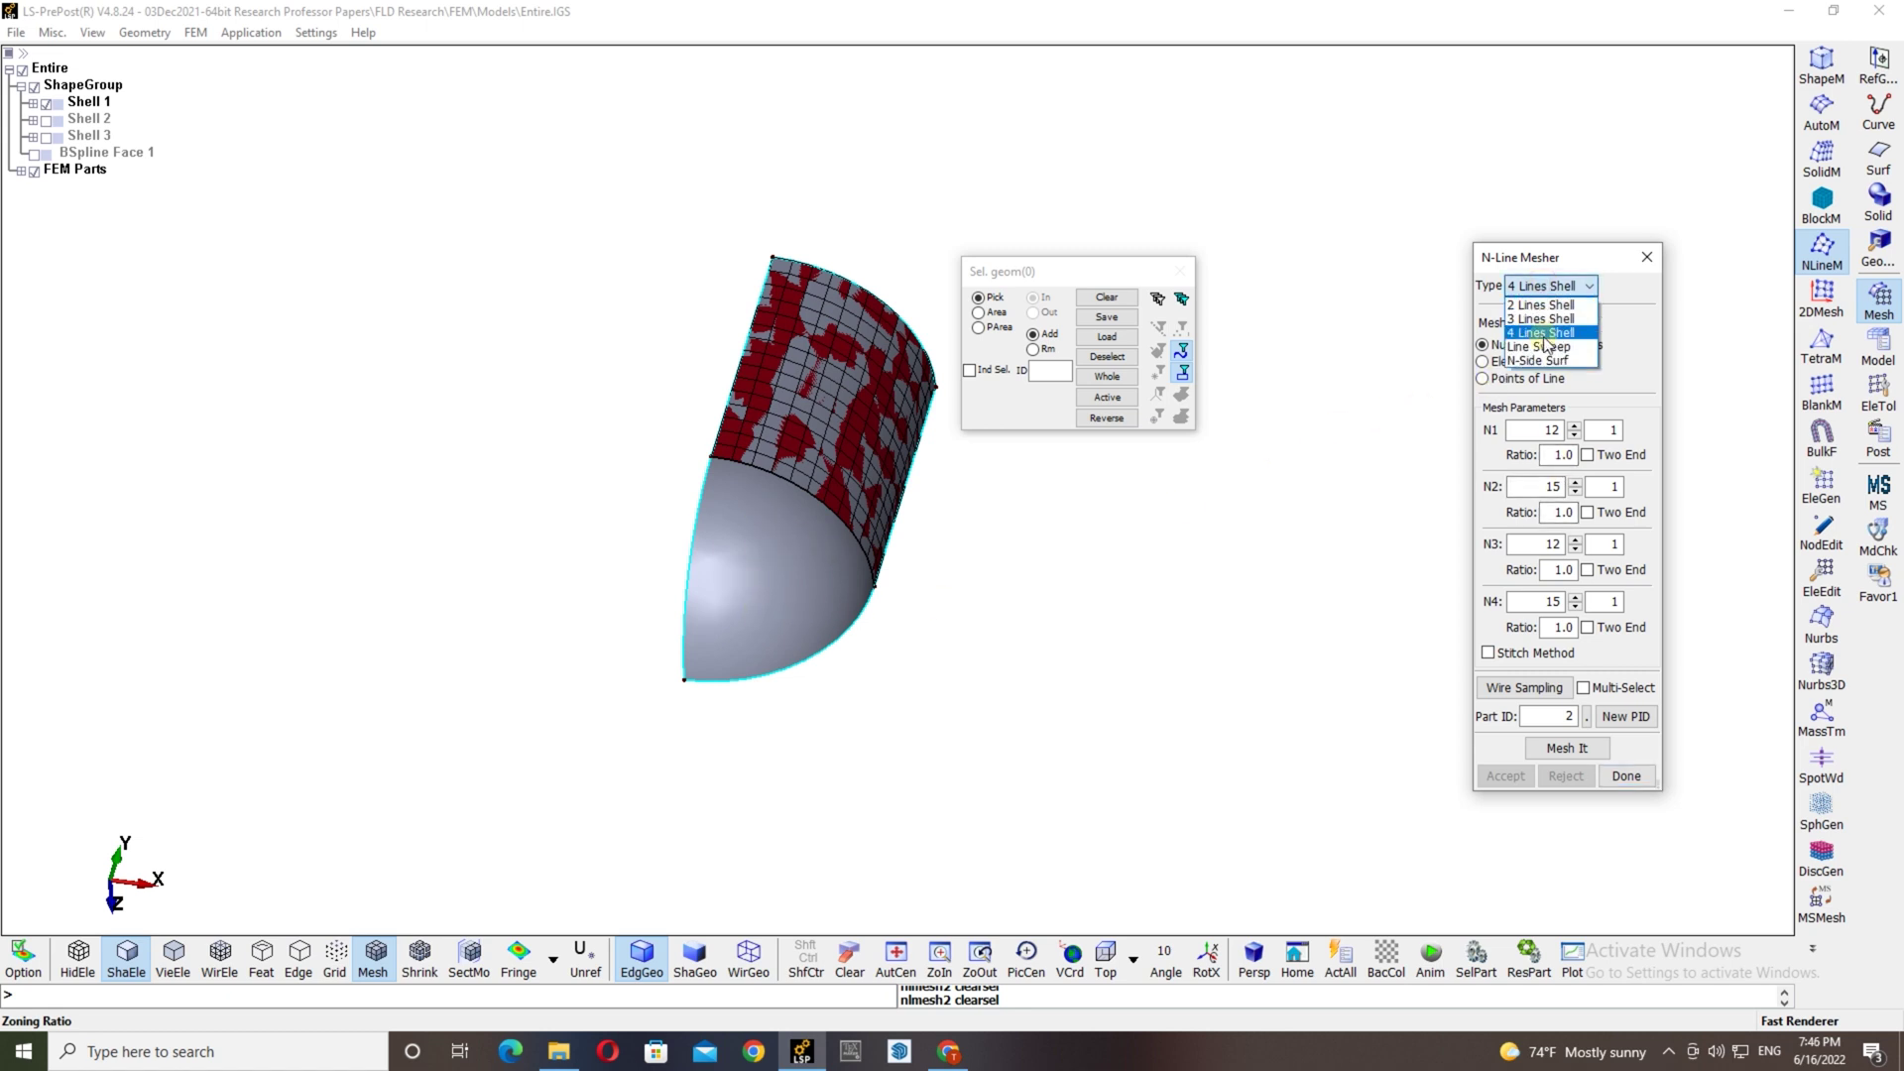
left_click(1545, 342)
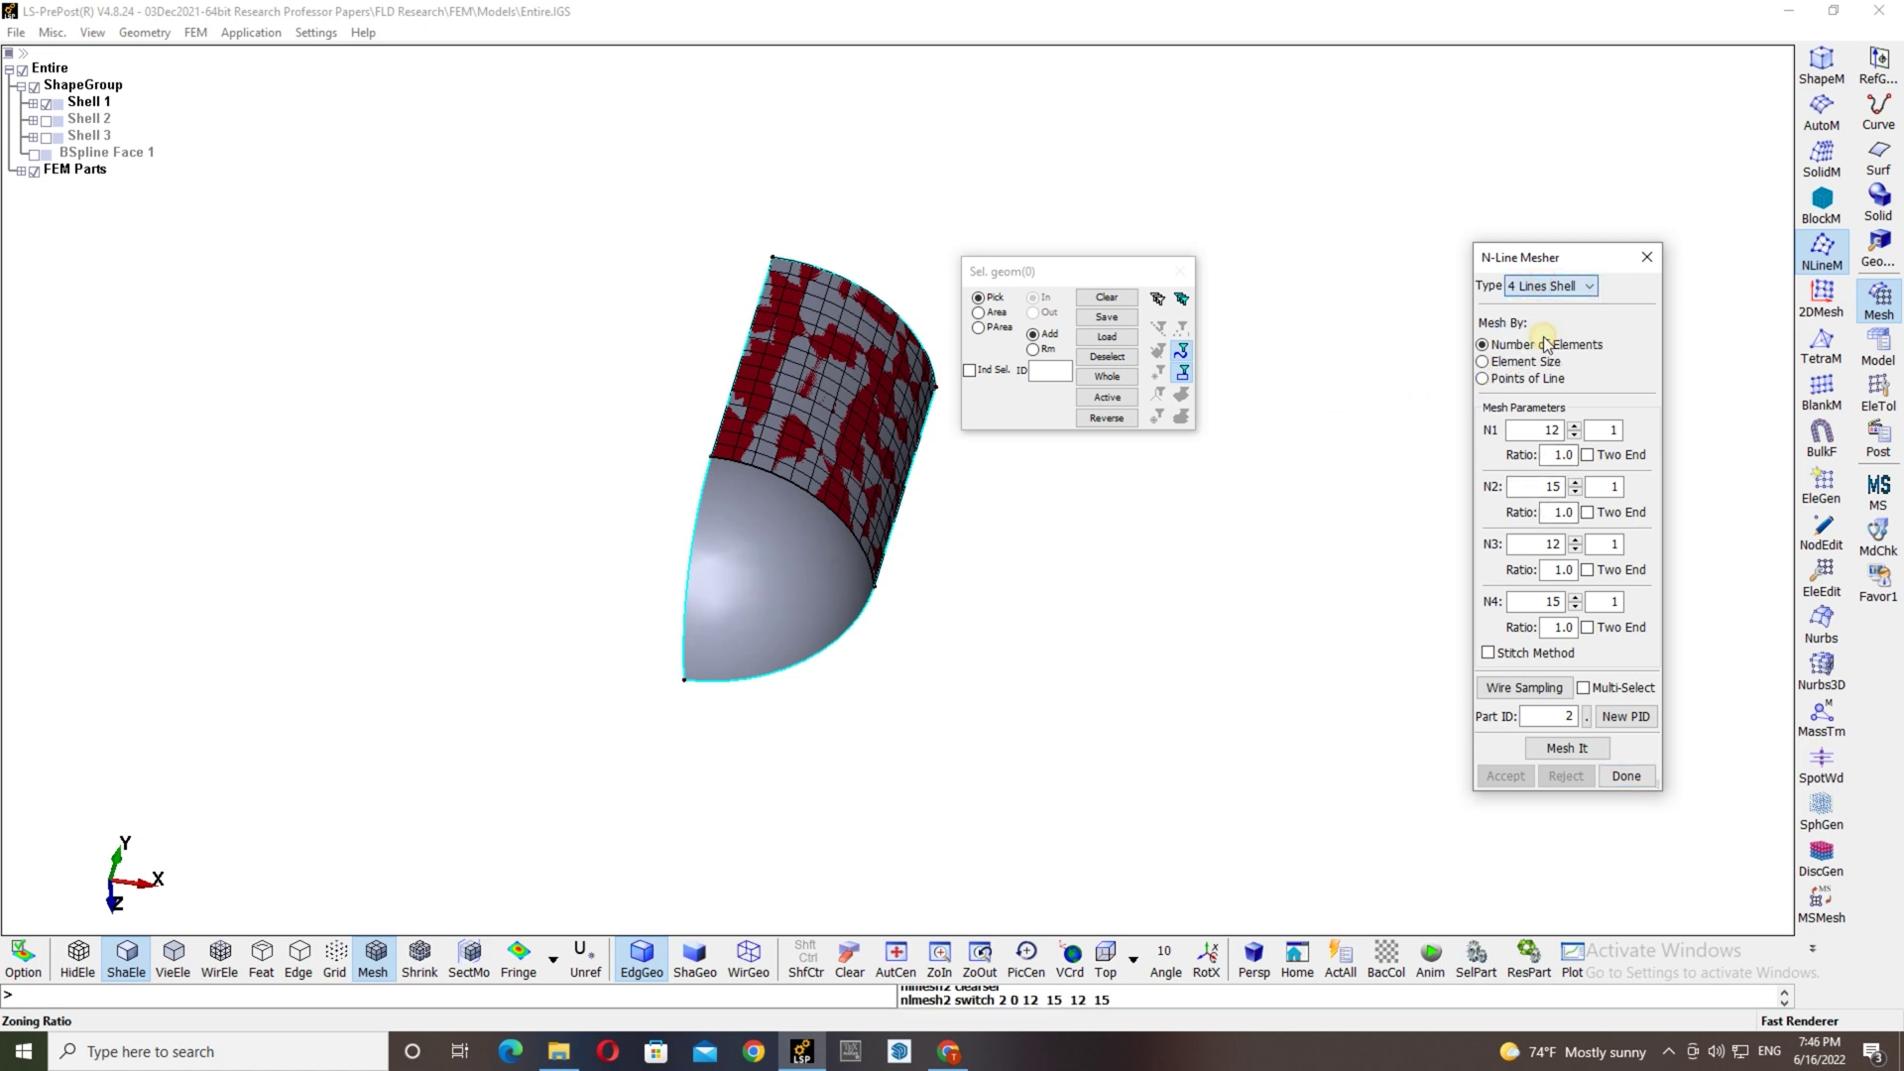
left_click(801, 487)
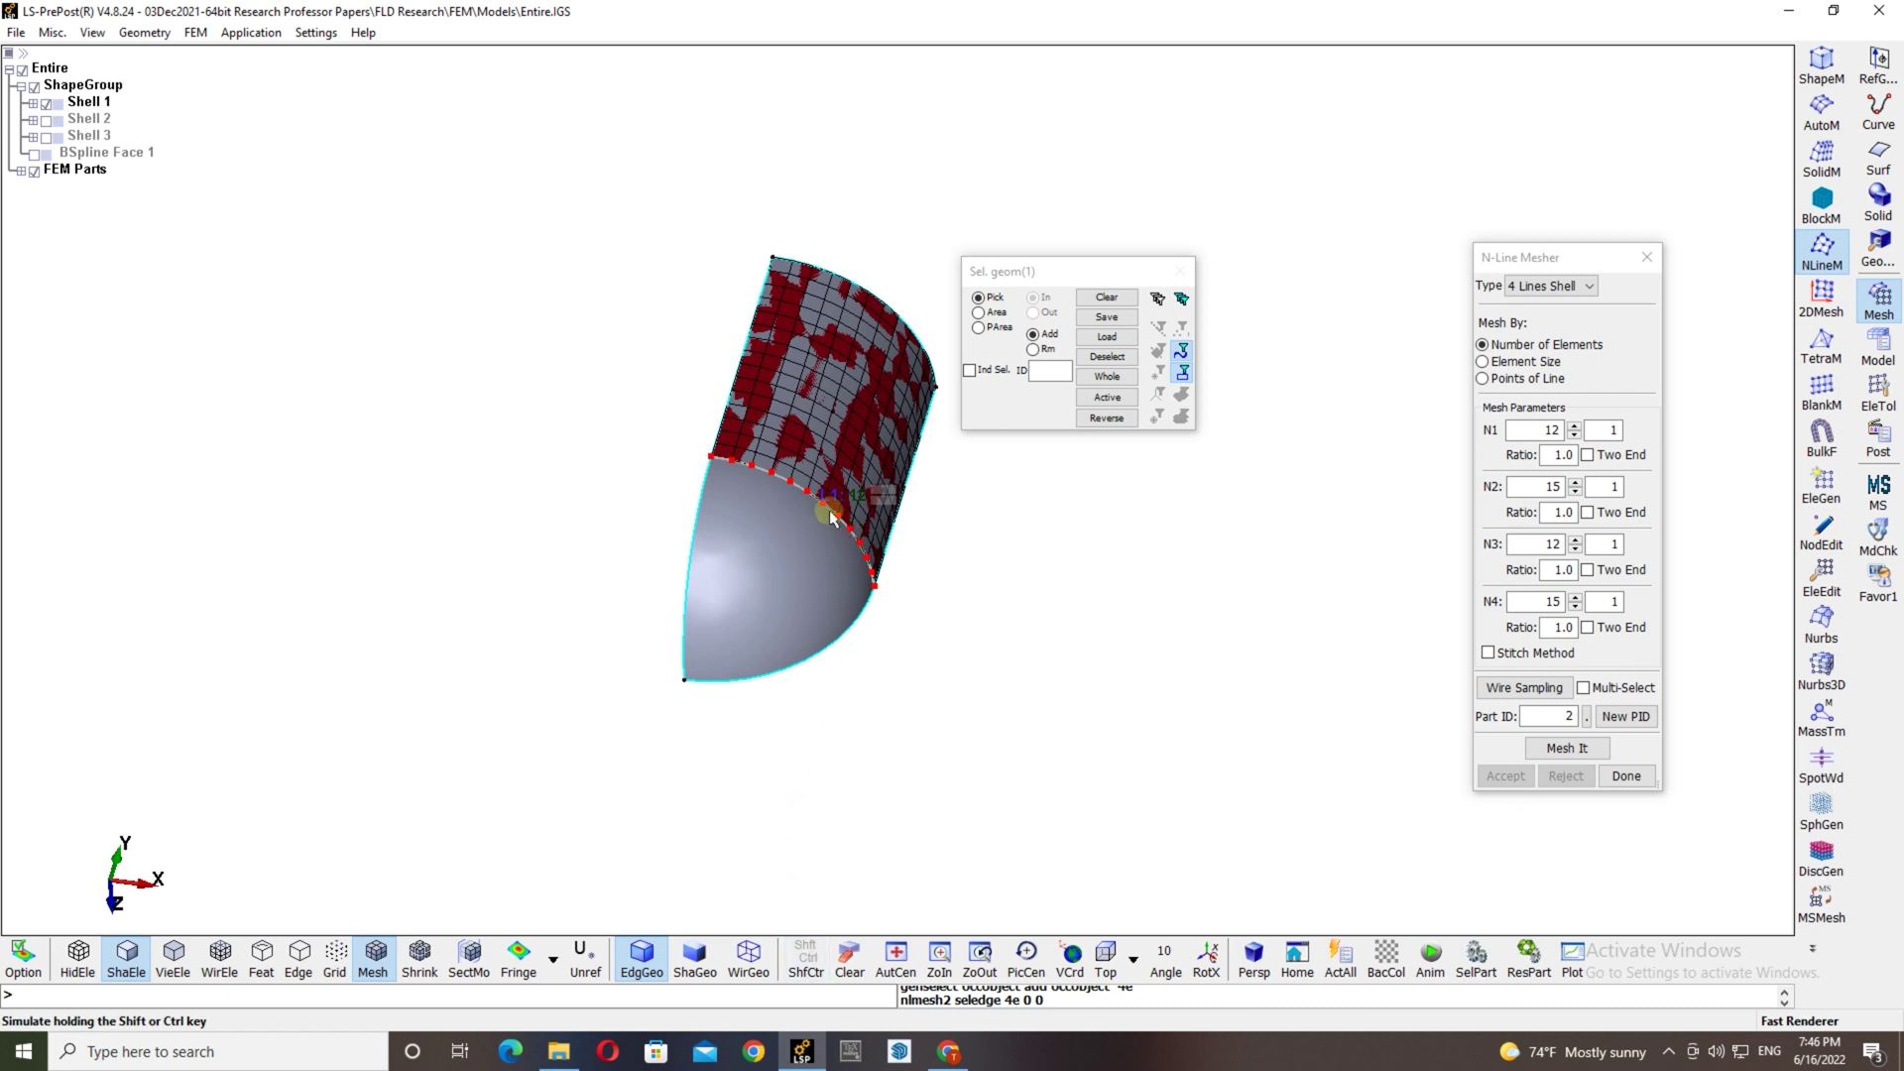
scroll(799, 491, "up", 5)
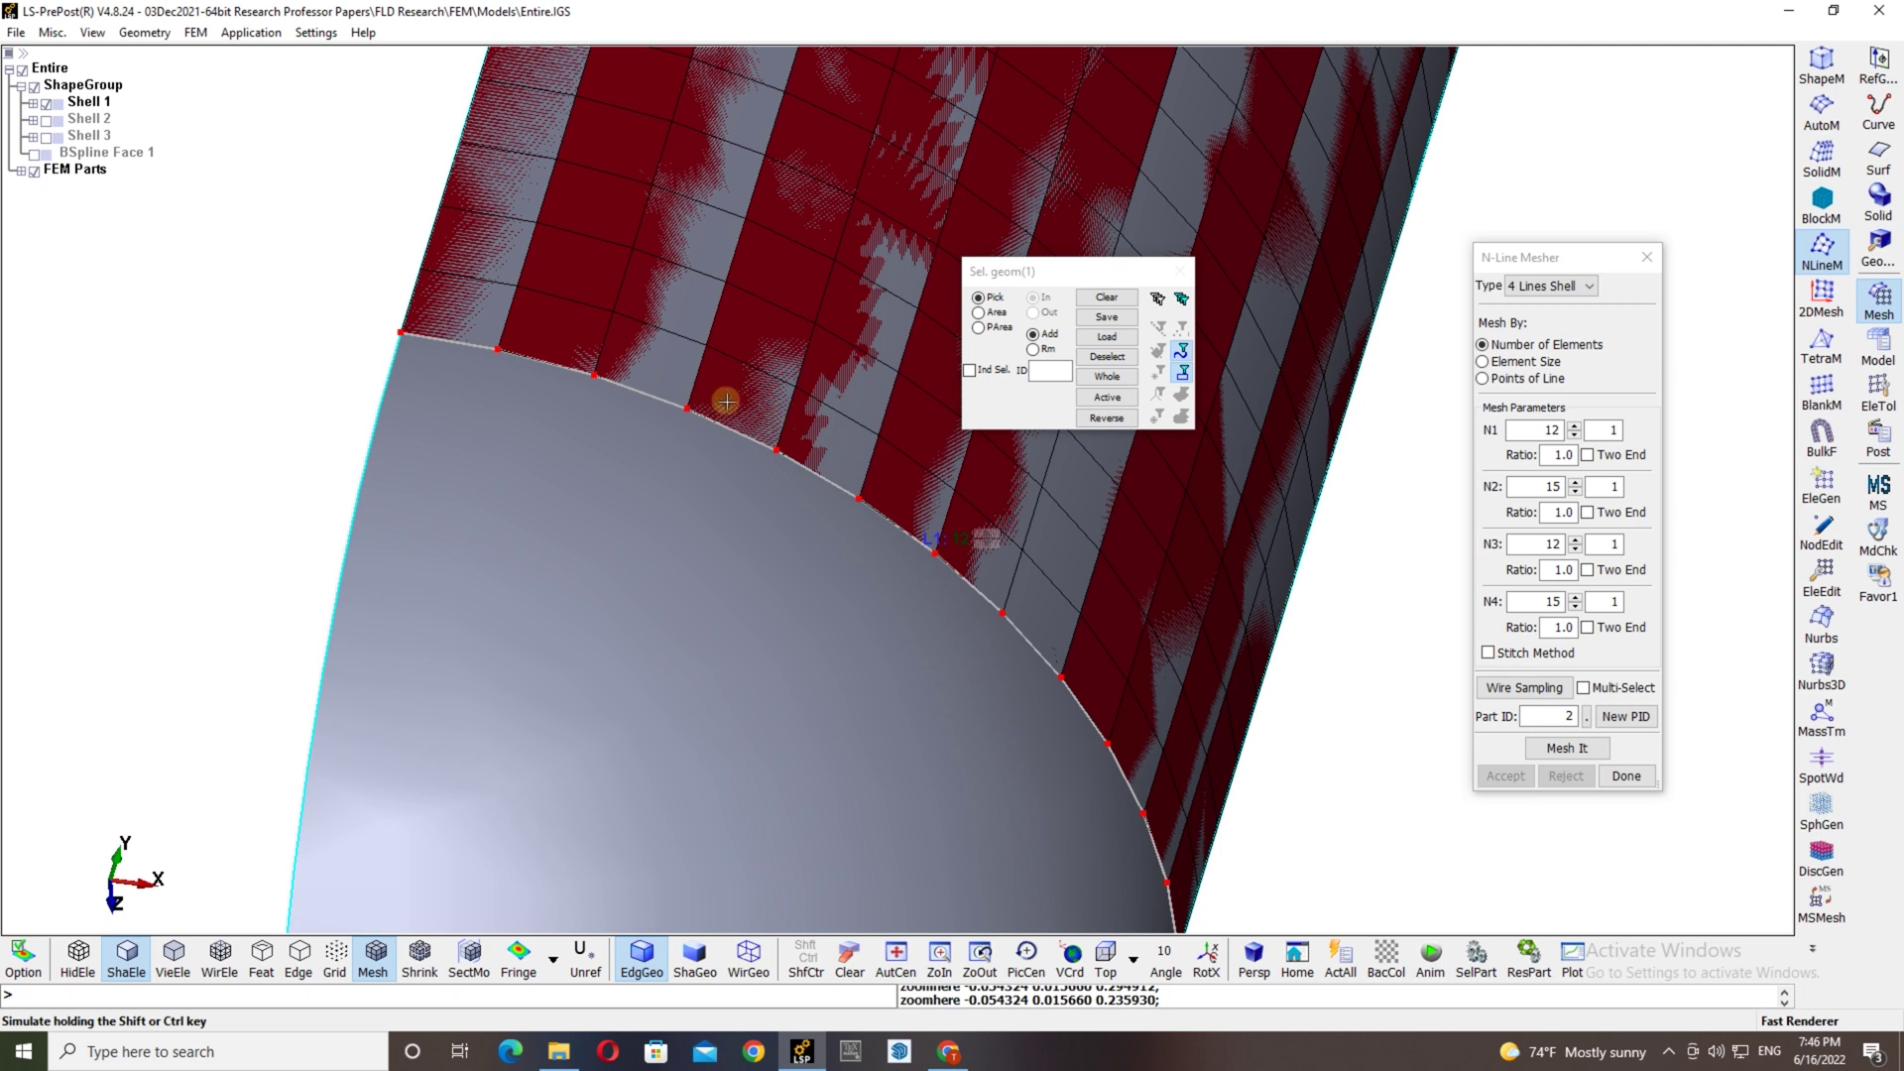
left_click(1575, 426)
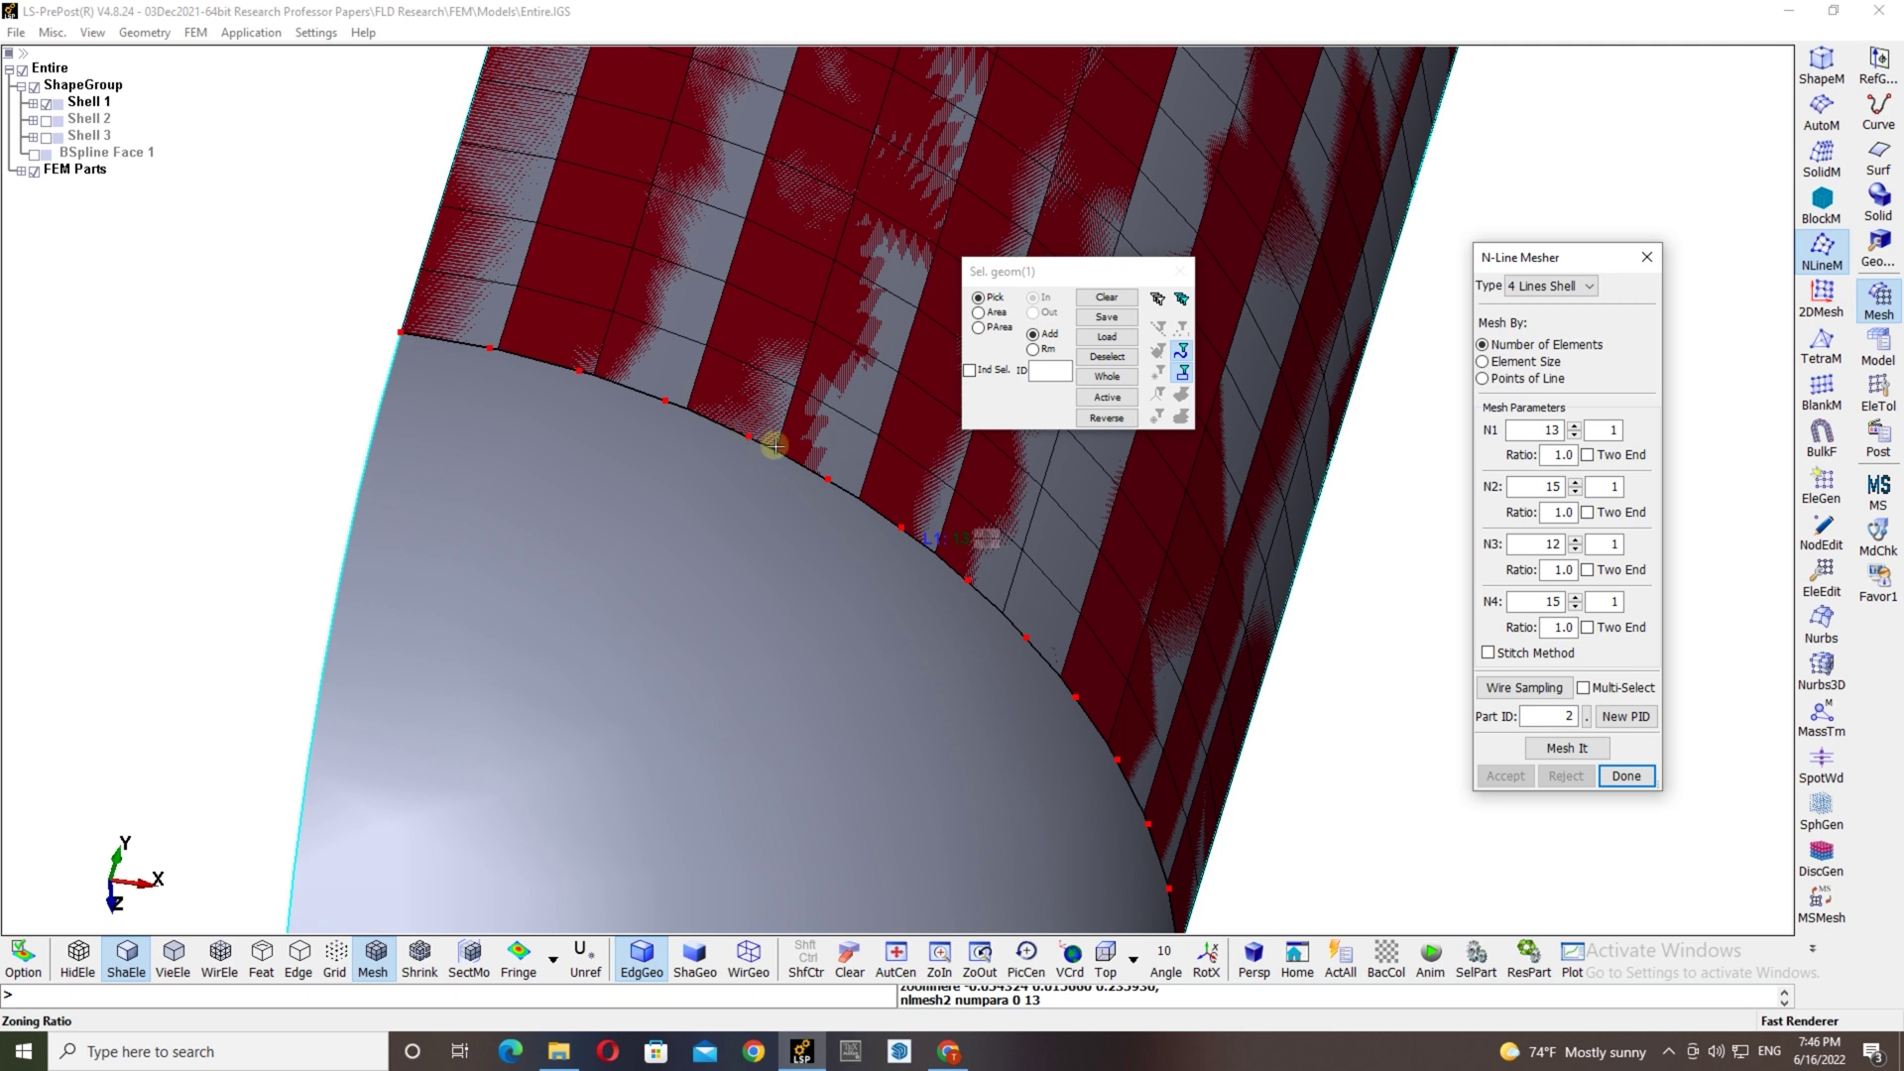
left_click(1574, 436)
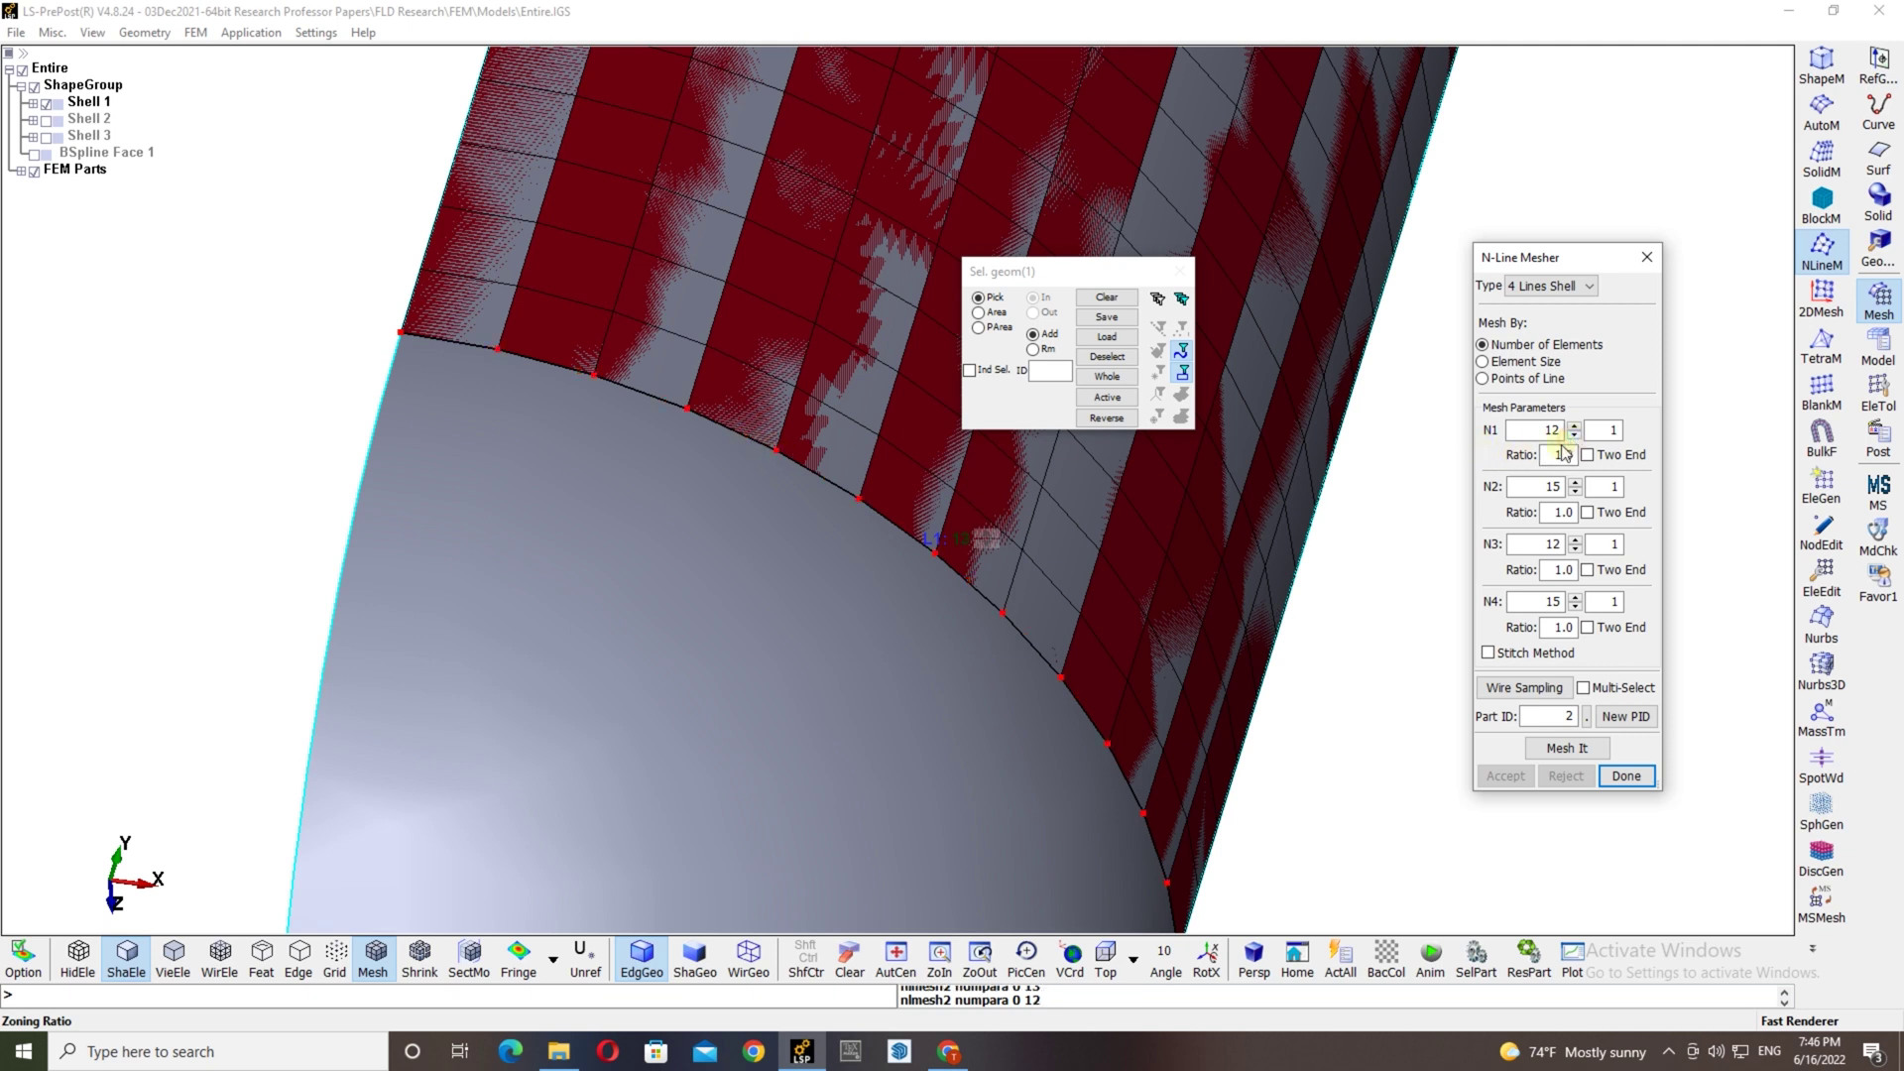
scroll(825, 492, "down", 5)
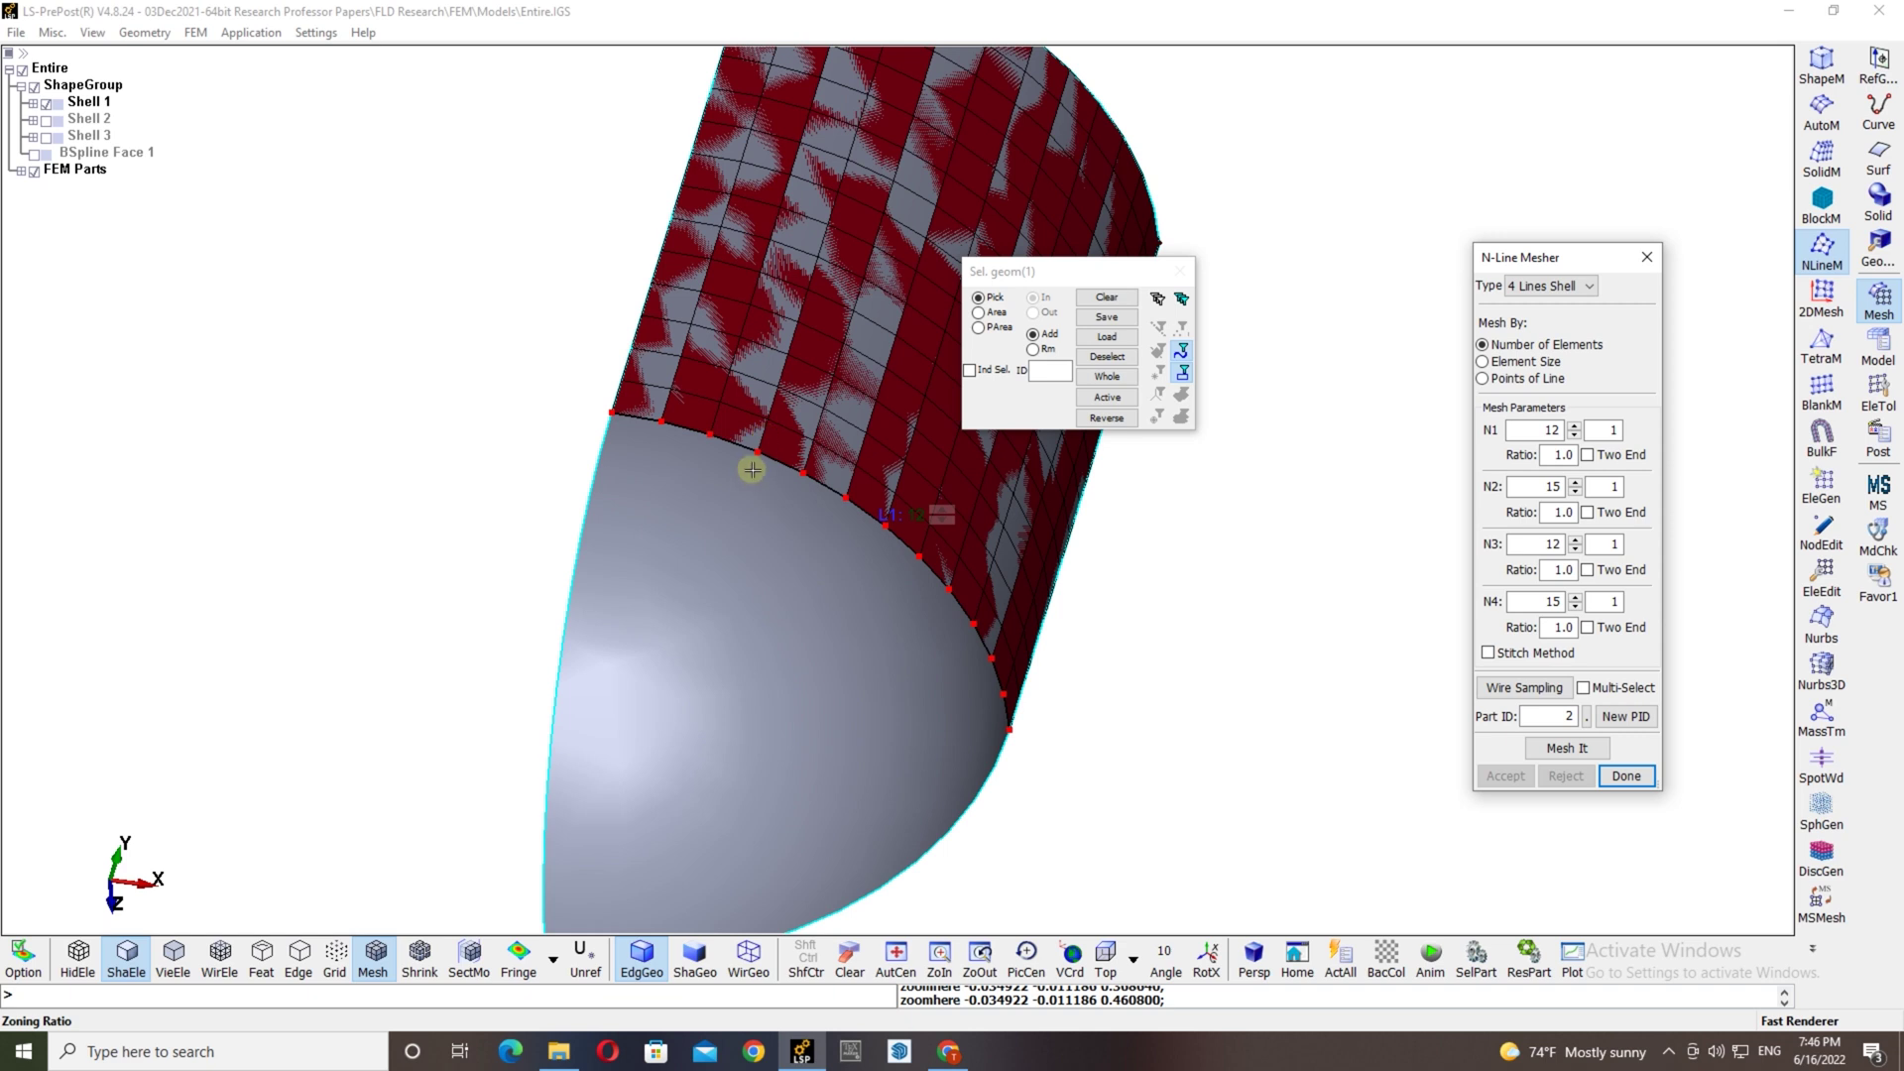
left_click(794, 452)
Pick the cap's left and lower edges, set the lower one to 15 divisions, and try meshing.
left_click(574, 579)
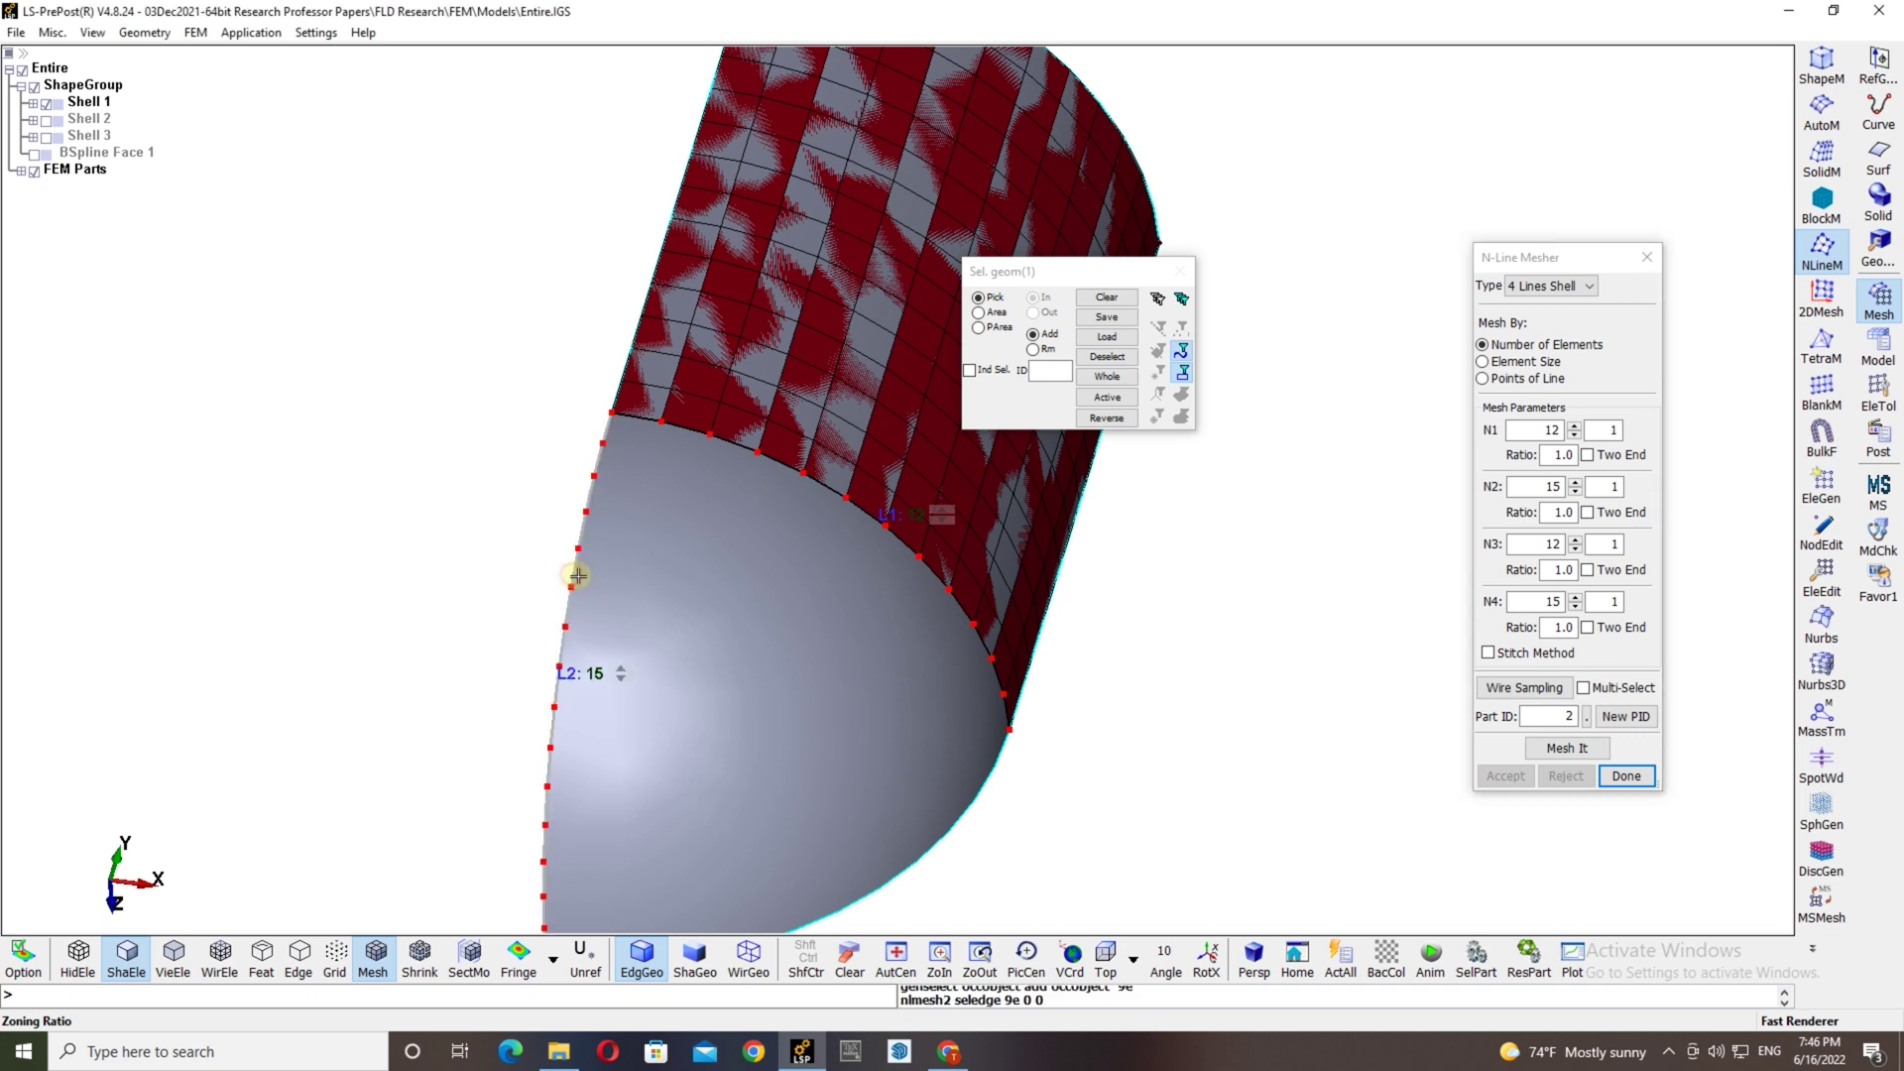
left_click(938, 838)
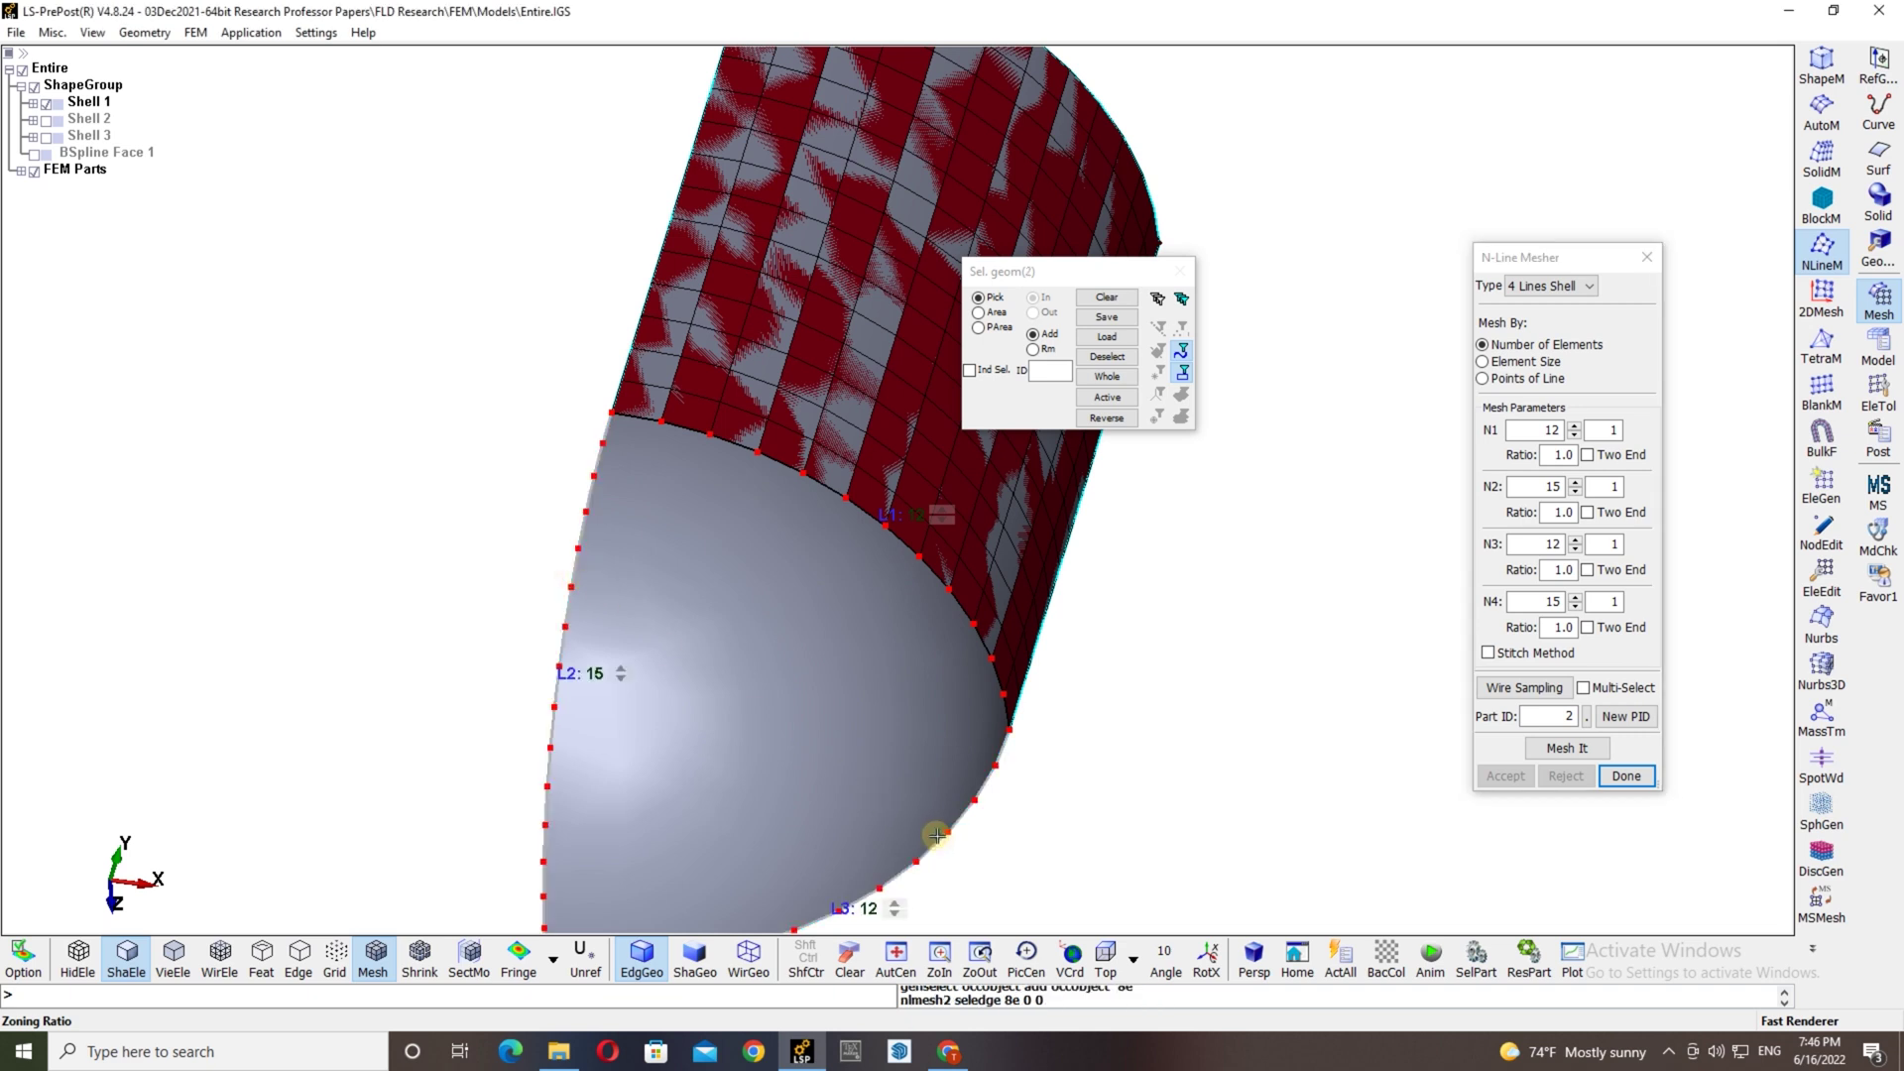
scroll(886, 754, "down", 3)
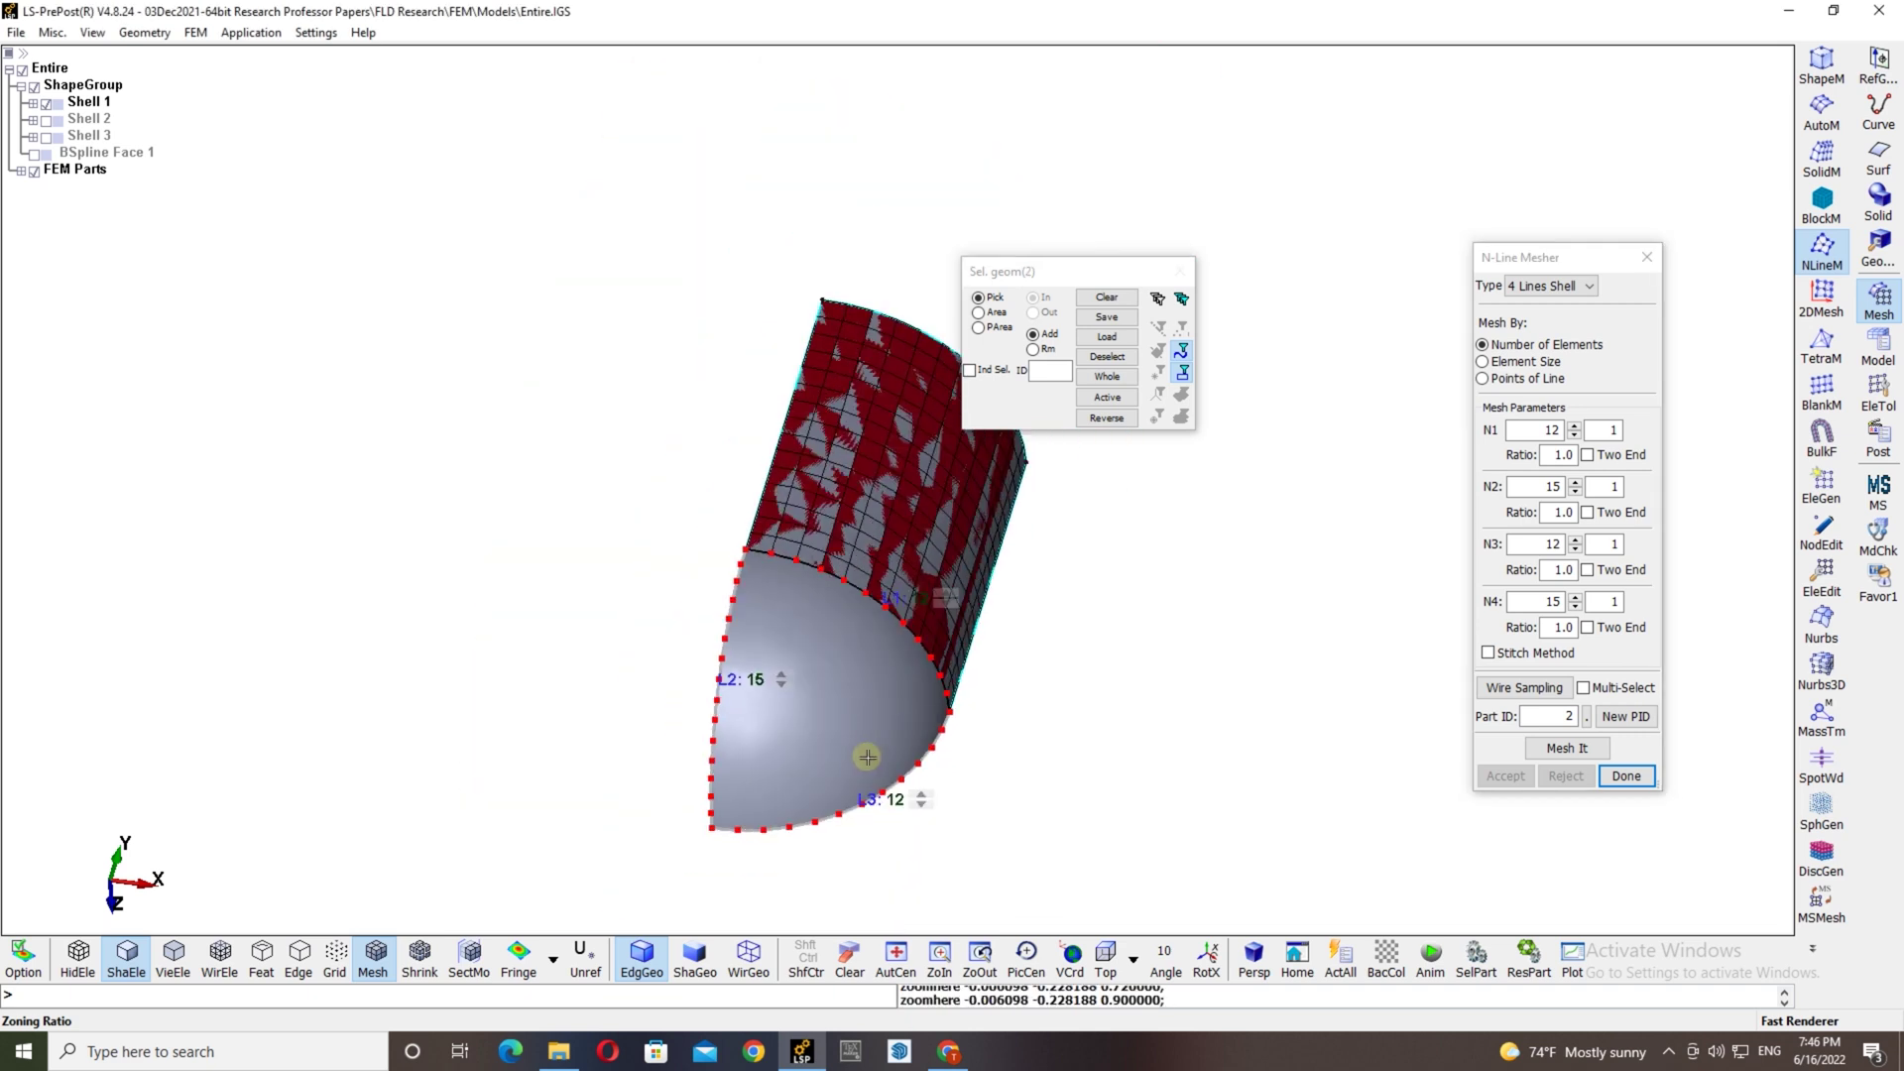
left_click_drag(794, 897, 986, 780, "shift")
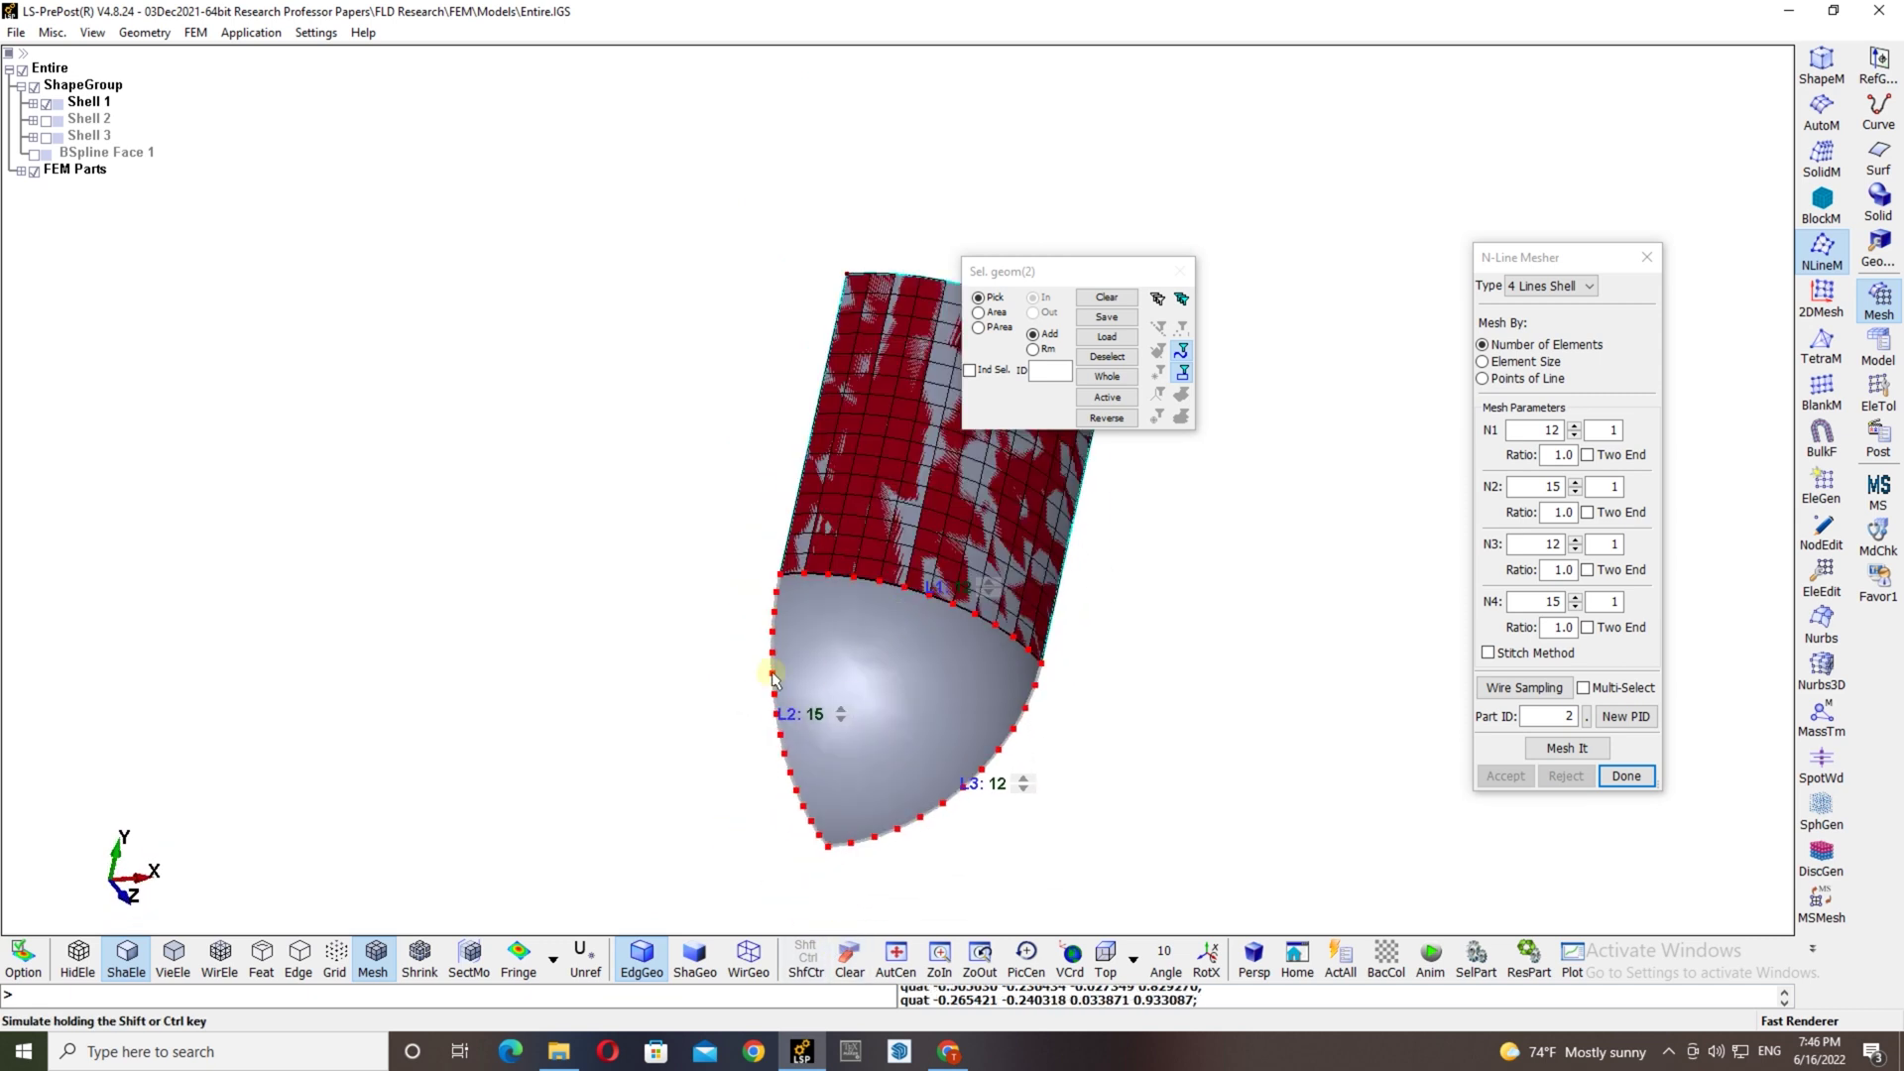
left_click(1022, 780)
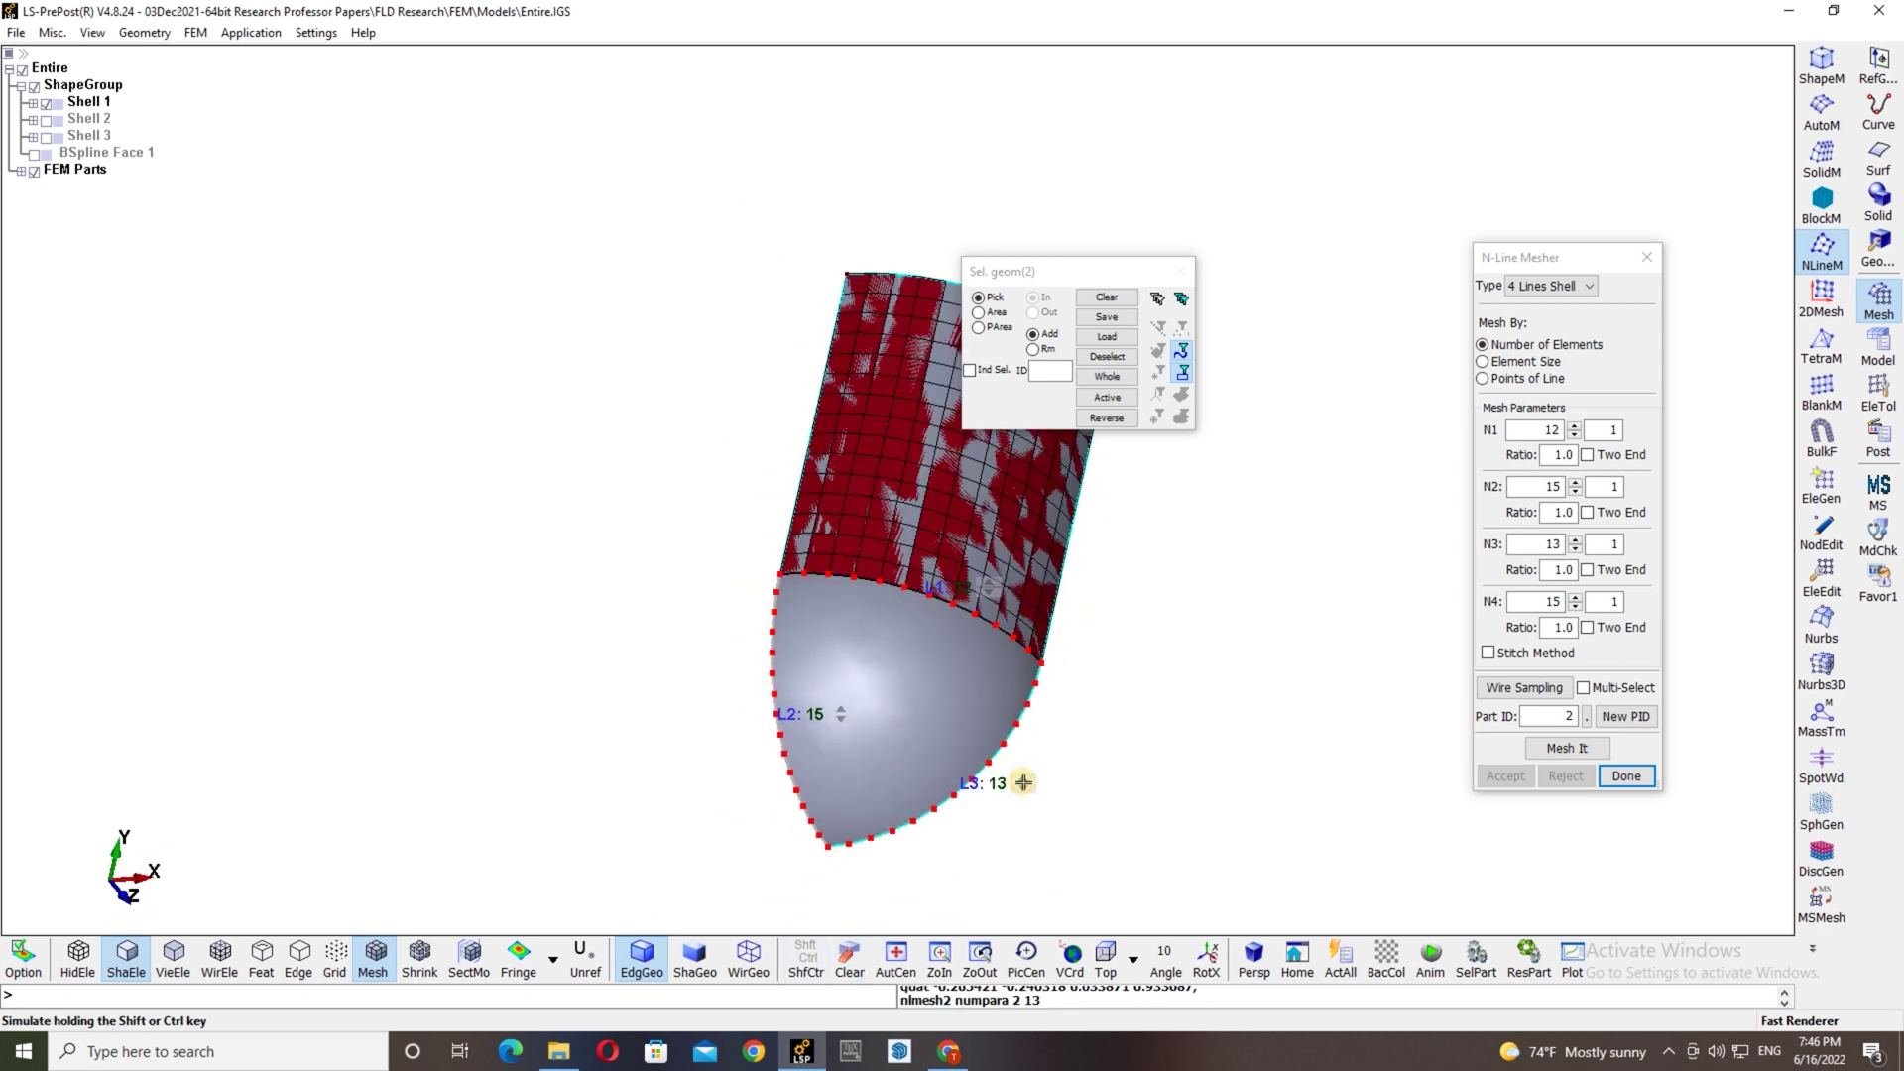
left_click(1018, 779)
left_click(1027, 780)
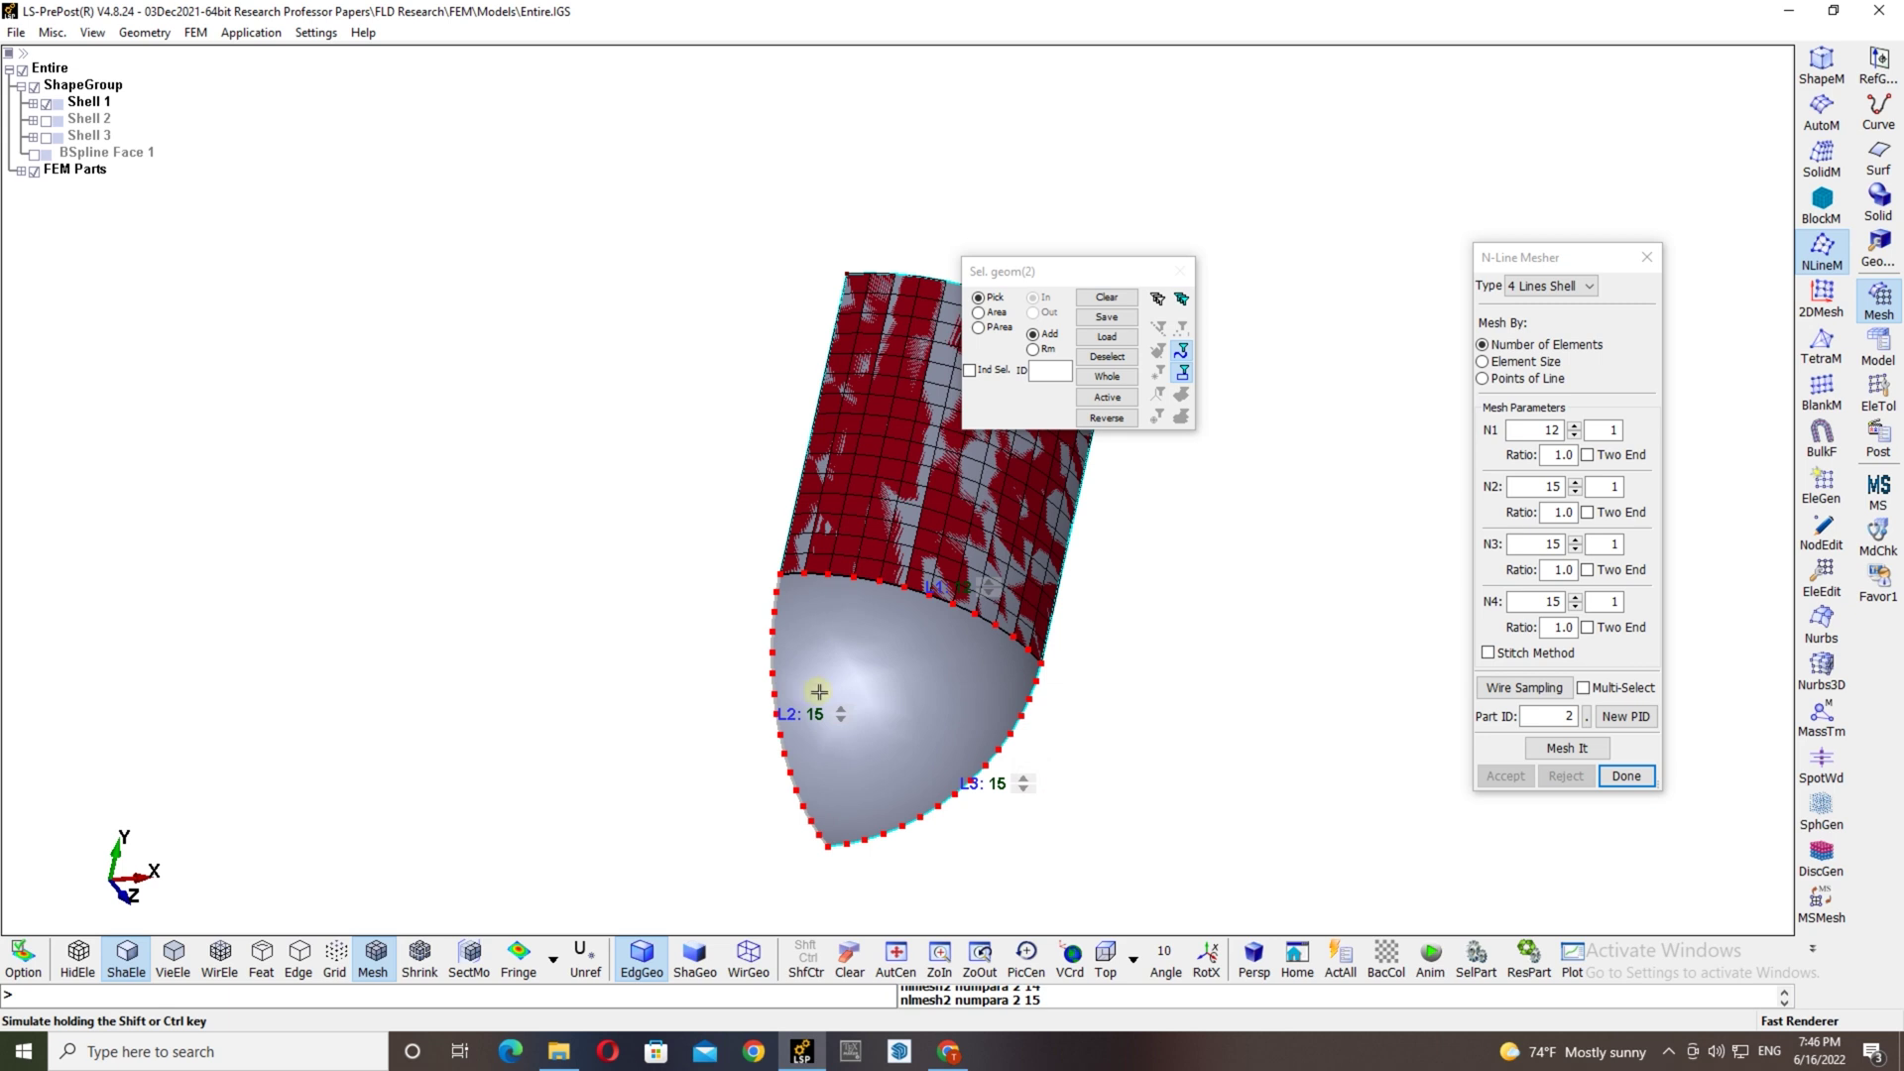
left_click(1577, 751)
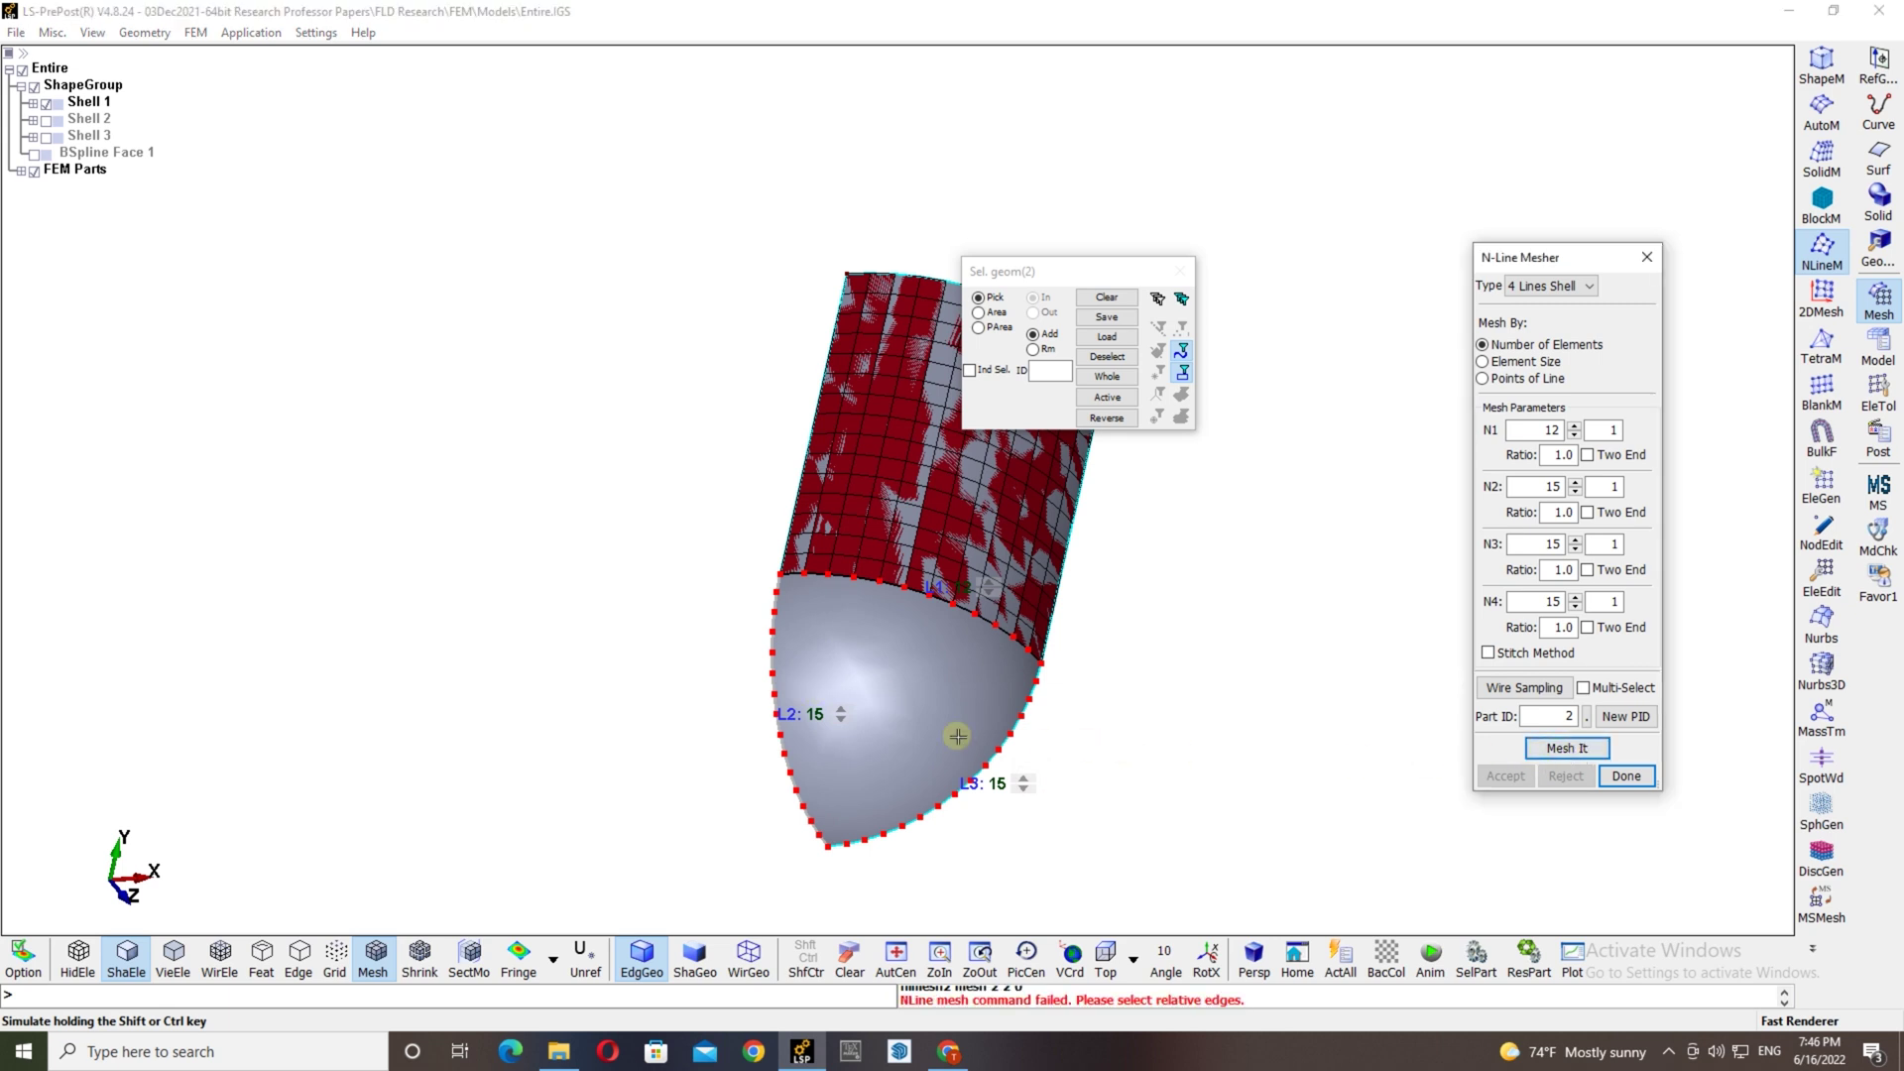
Switch to 3 Lines Shell, mesh the cap at 12/15/15 divisions and accept it.
left_click(1544, 289)
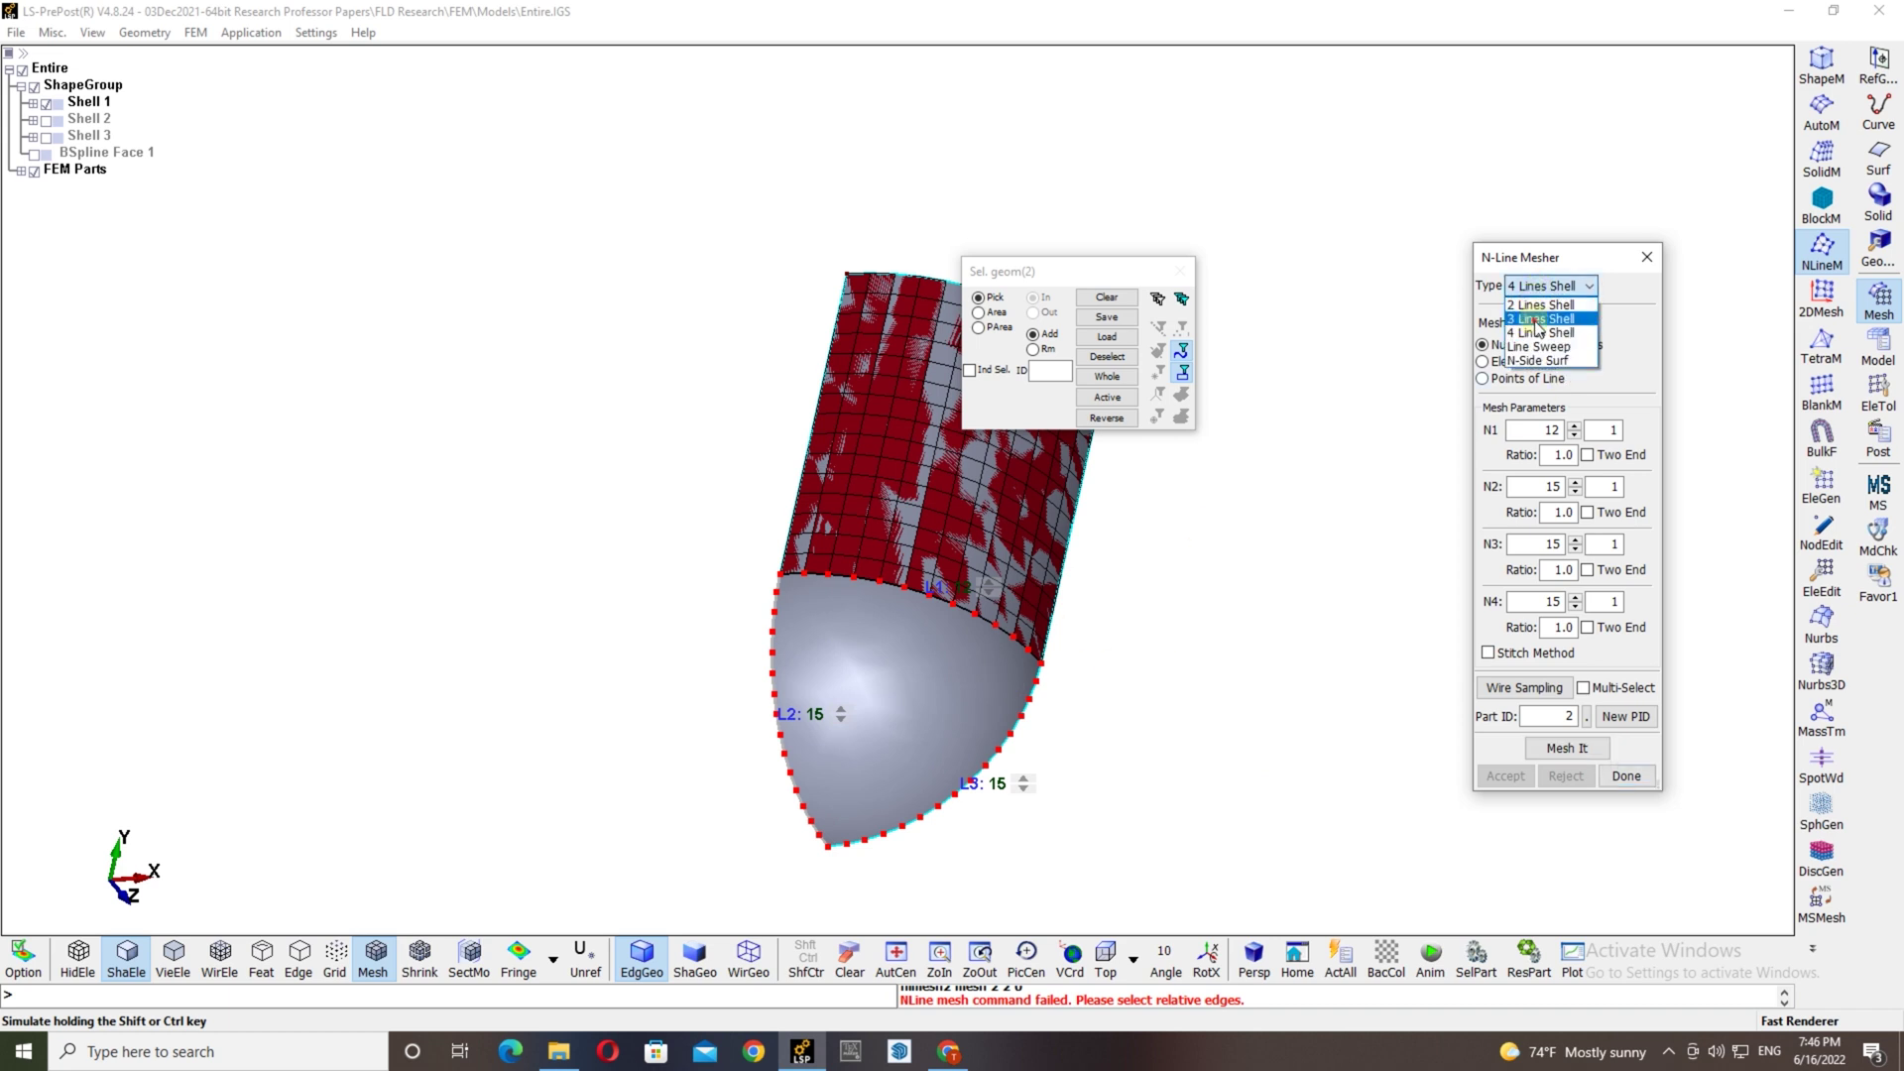
left_click(1538, 321)
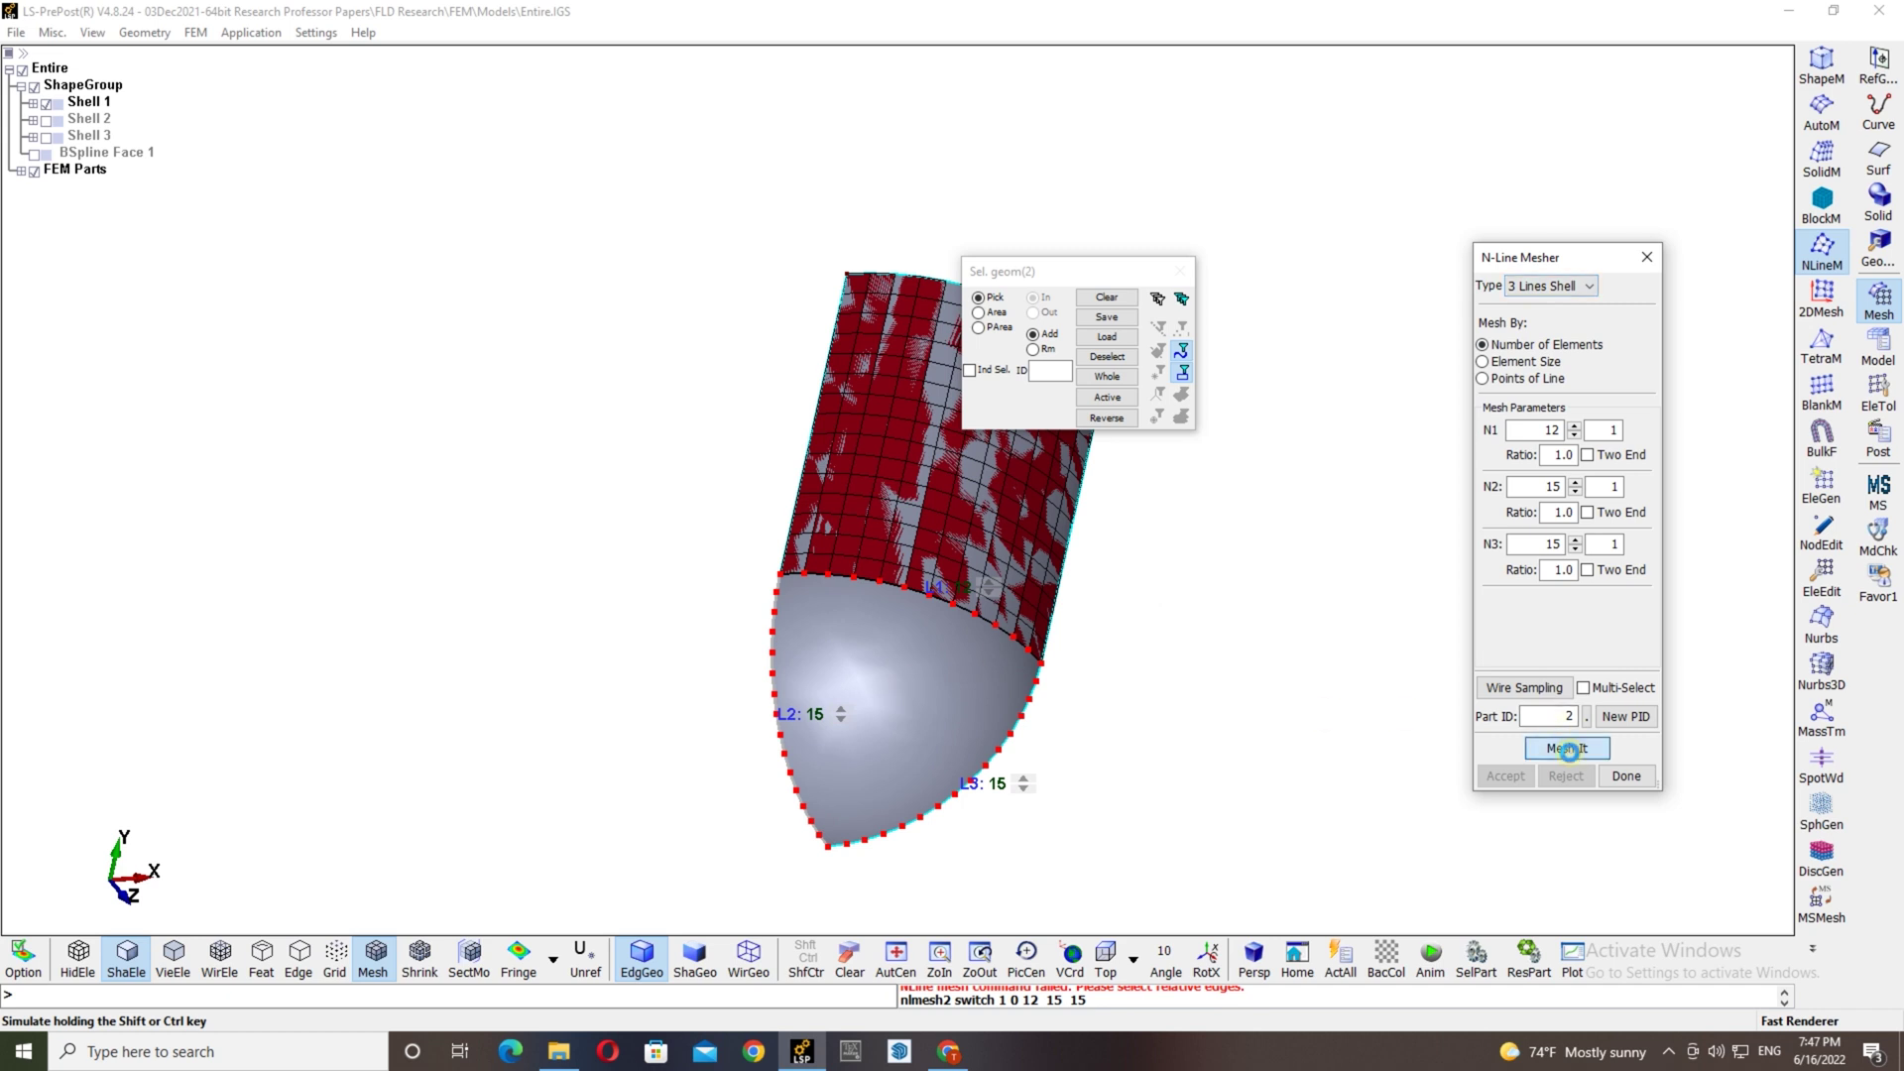
left_click(1568, 750)
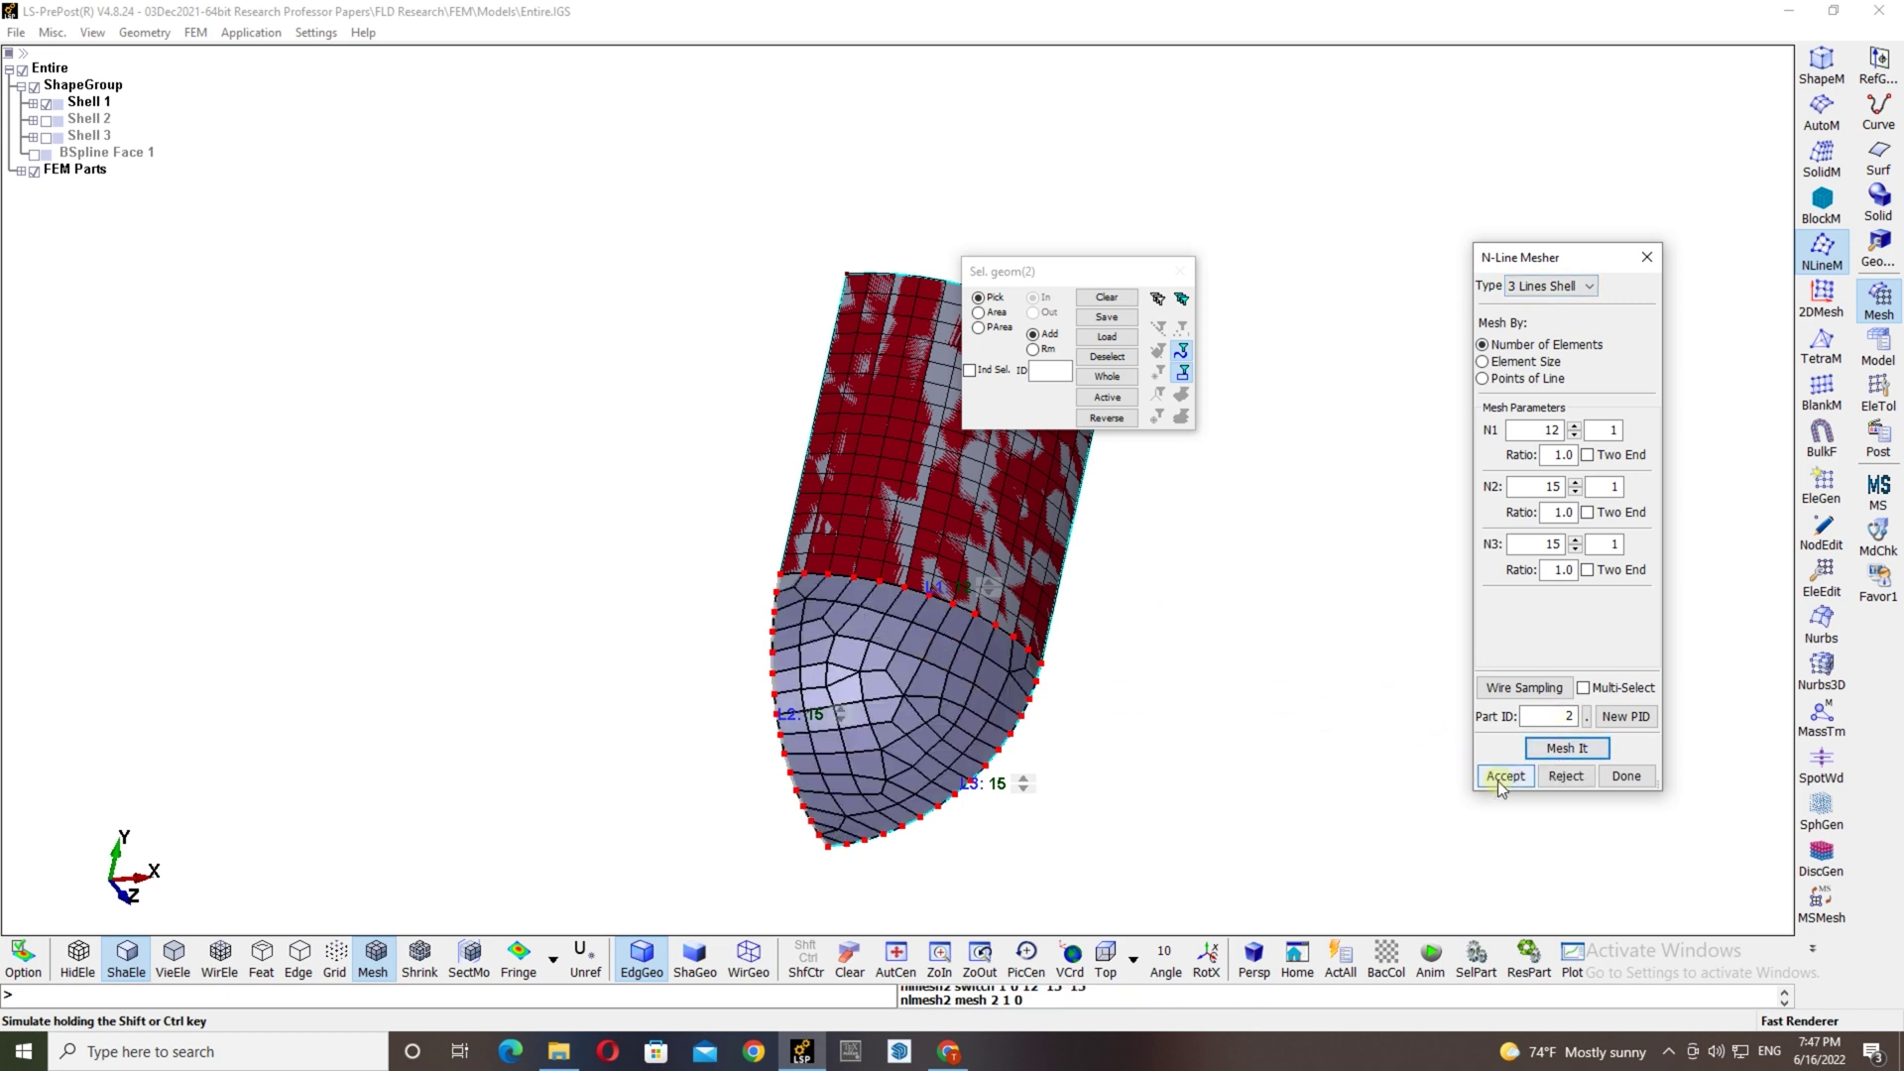
left_click(1504, 776)
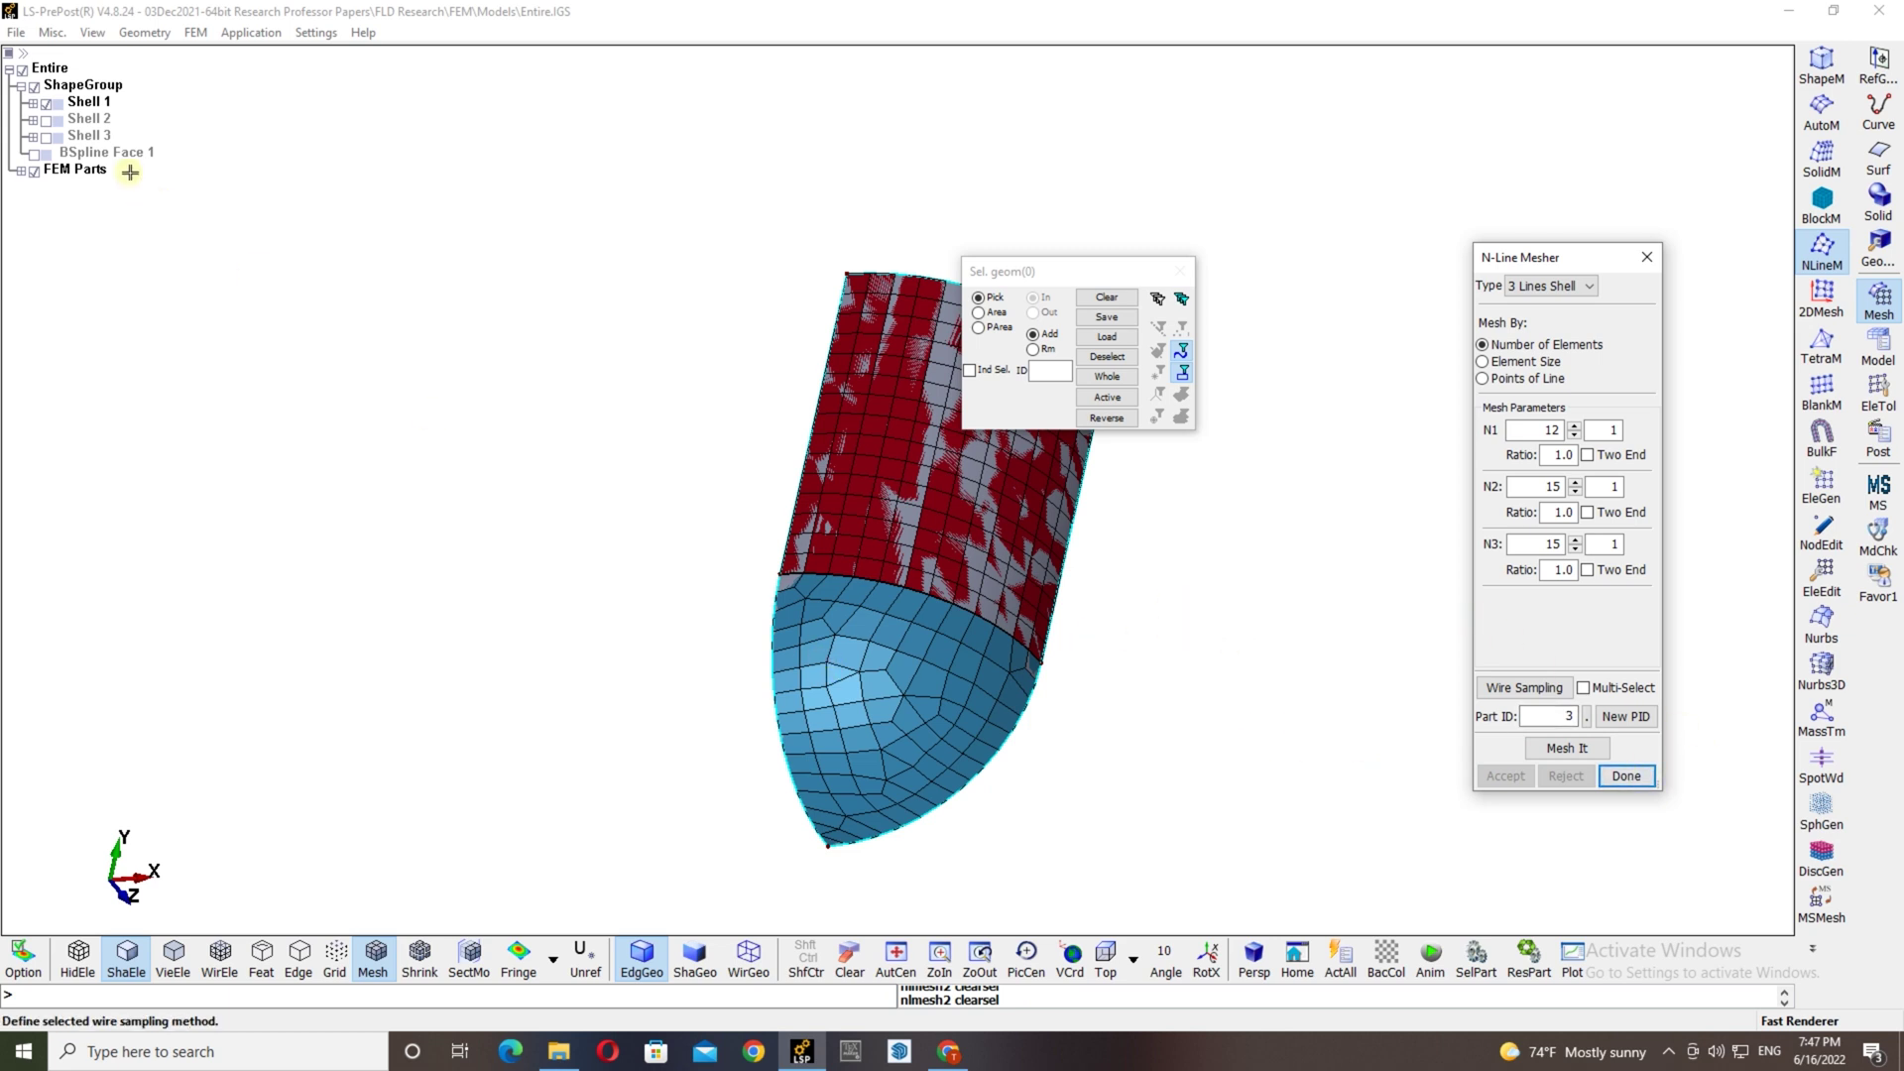
Hide Shell 1 to show only the red cylinder and blue cap meshes, then finish line meshing.
left_click(48, 104)
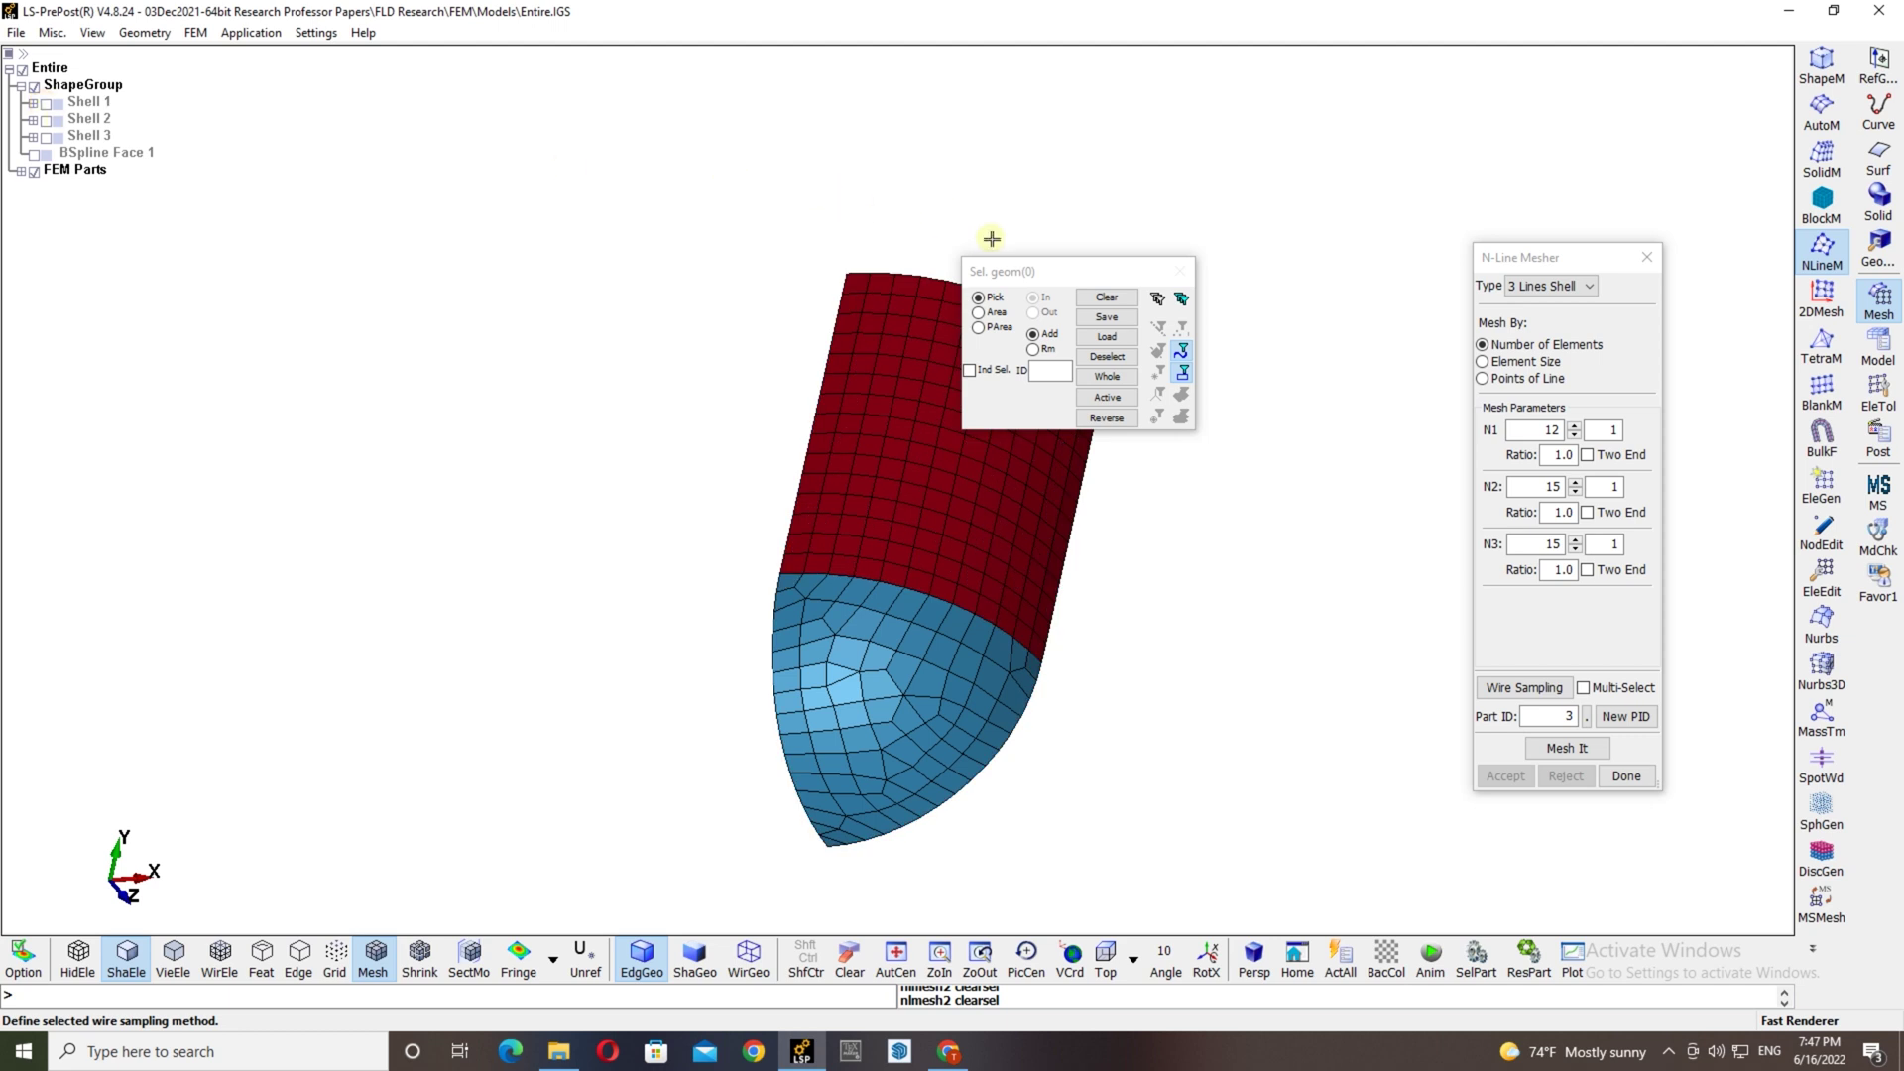
left_click_drag(1010, 270, 354, 253)
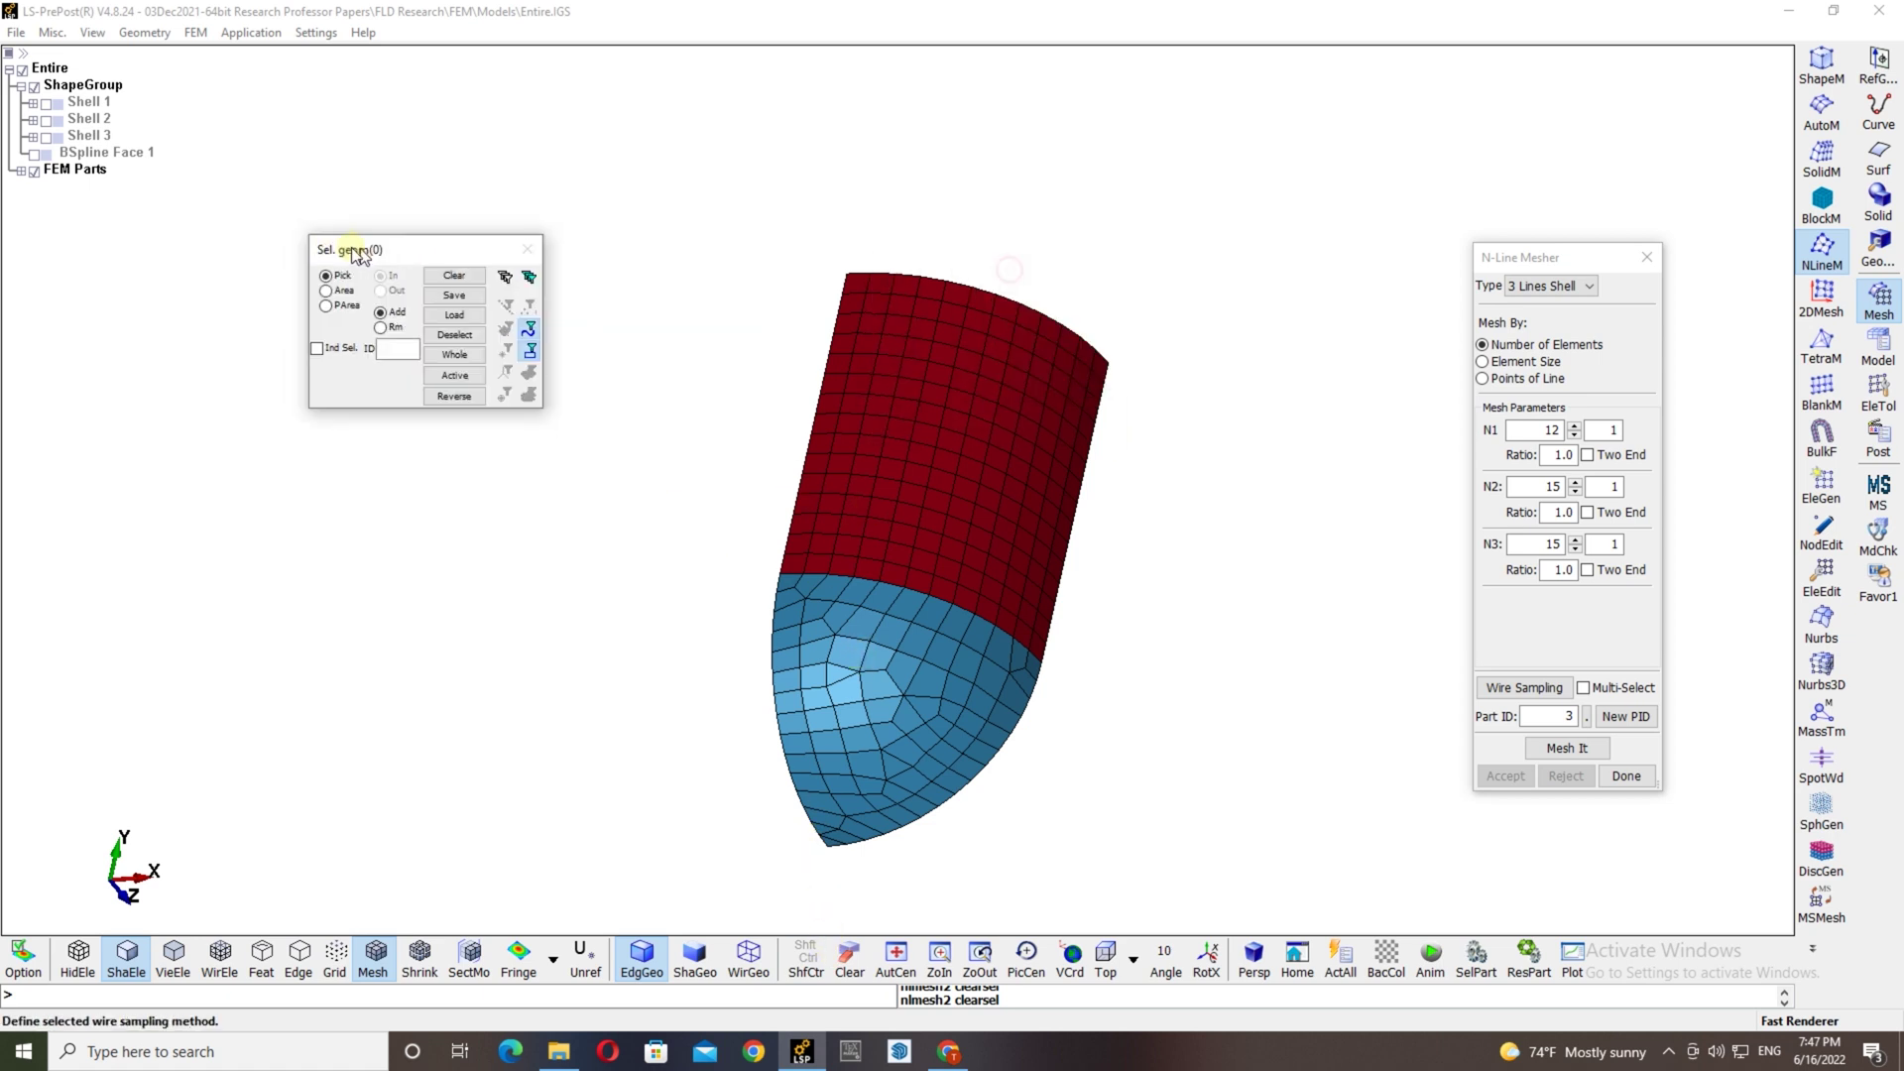
left_click_drag(824, 893, 855, 508, "shift")
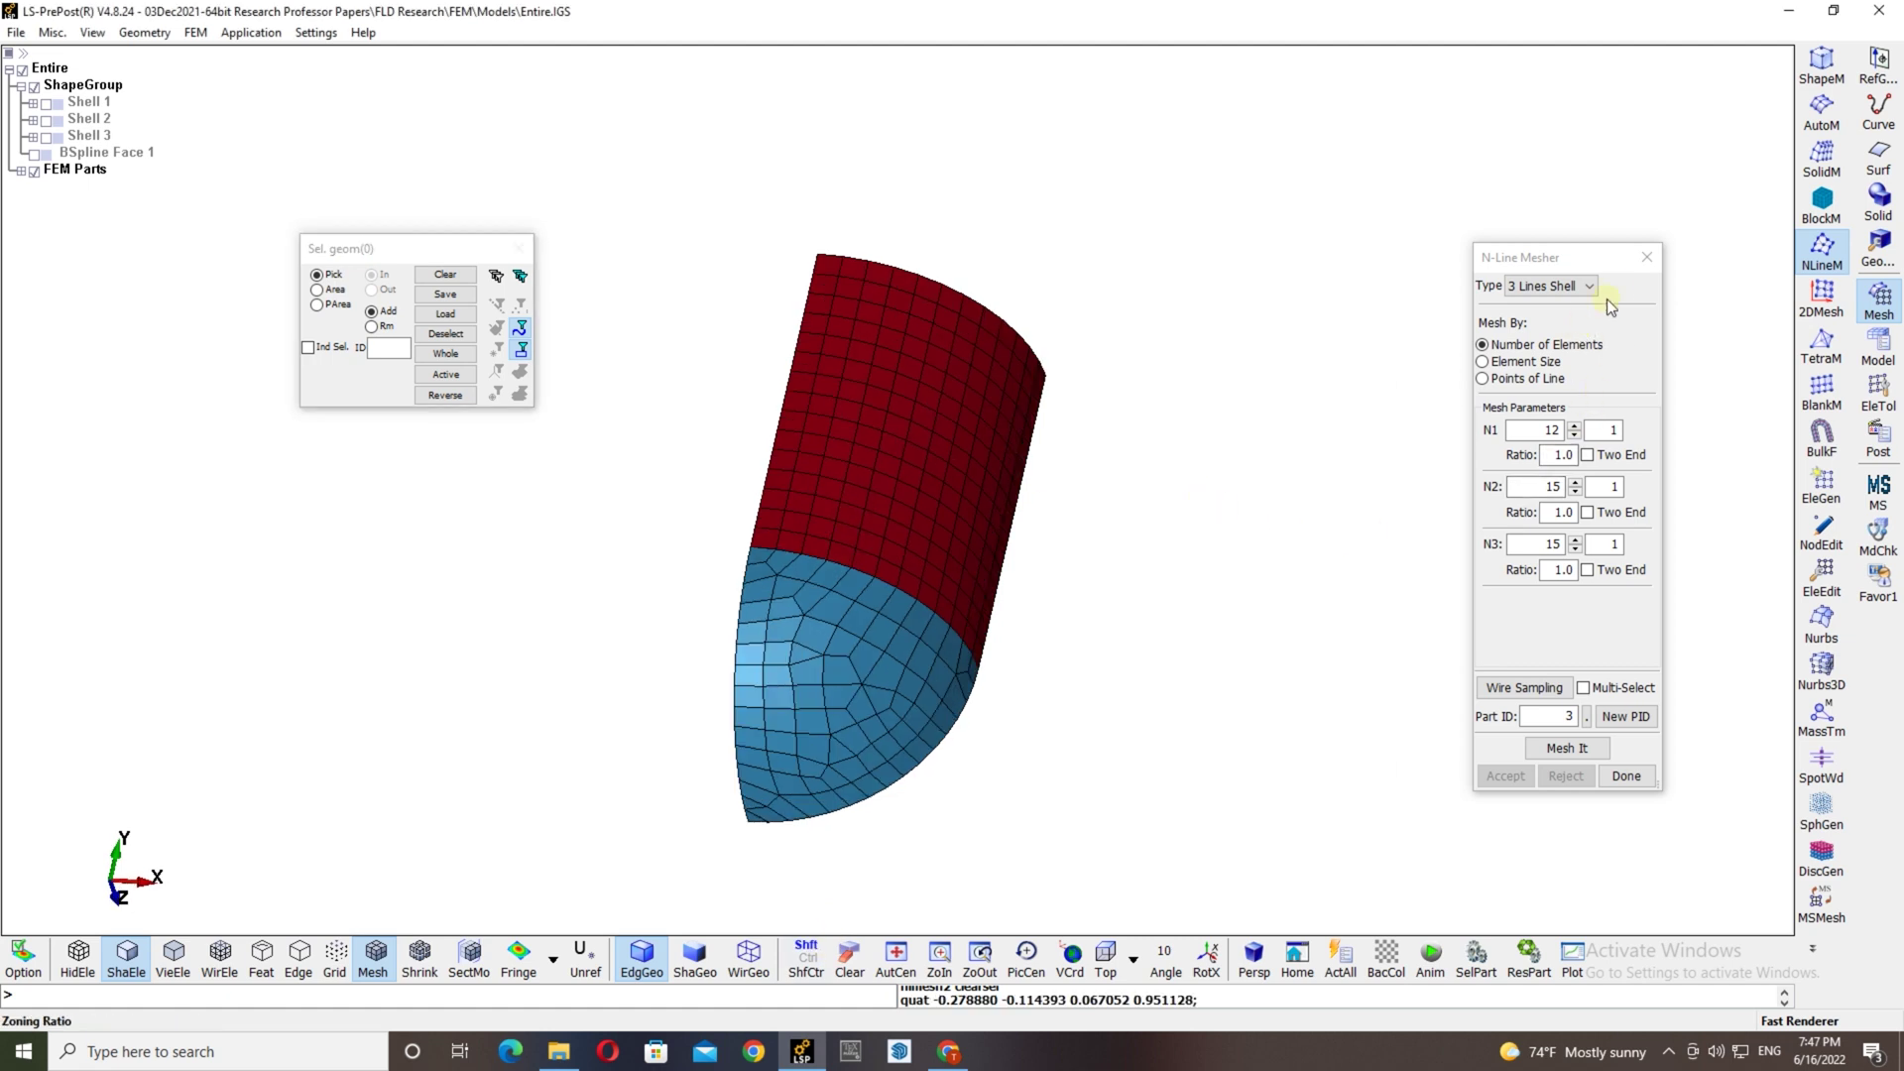
left_click(623, 632)
left_click_drag(780, 739, 818, 671, "shift")
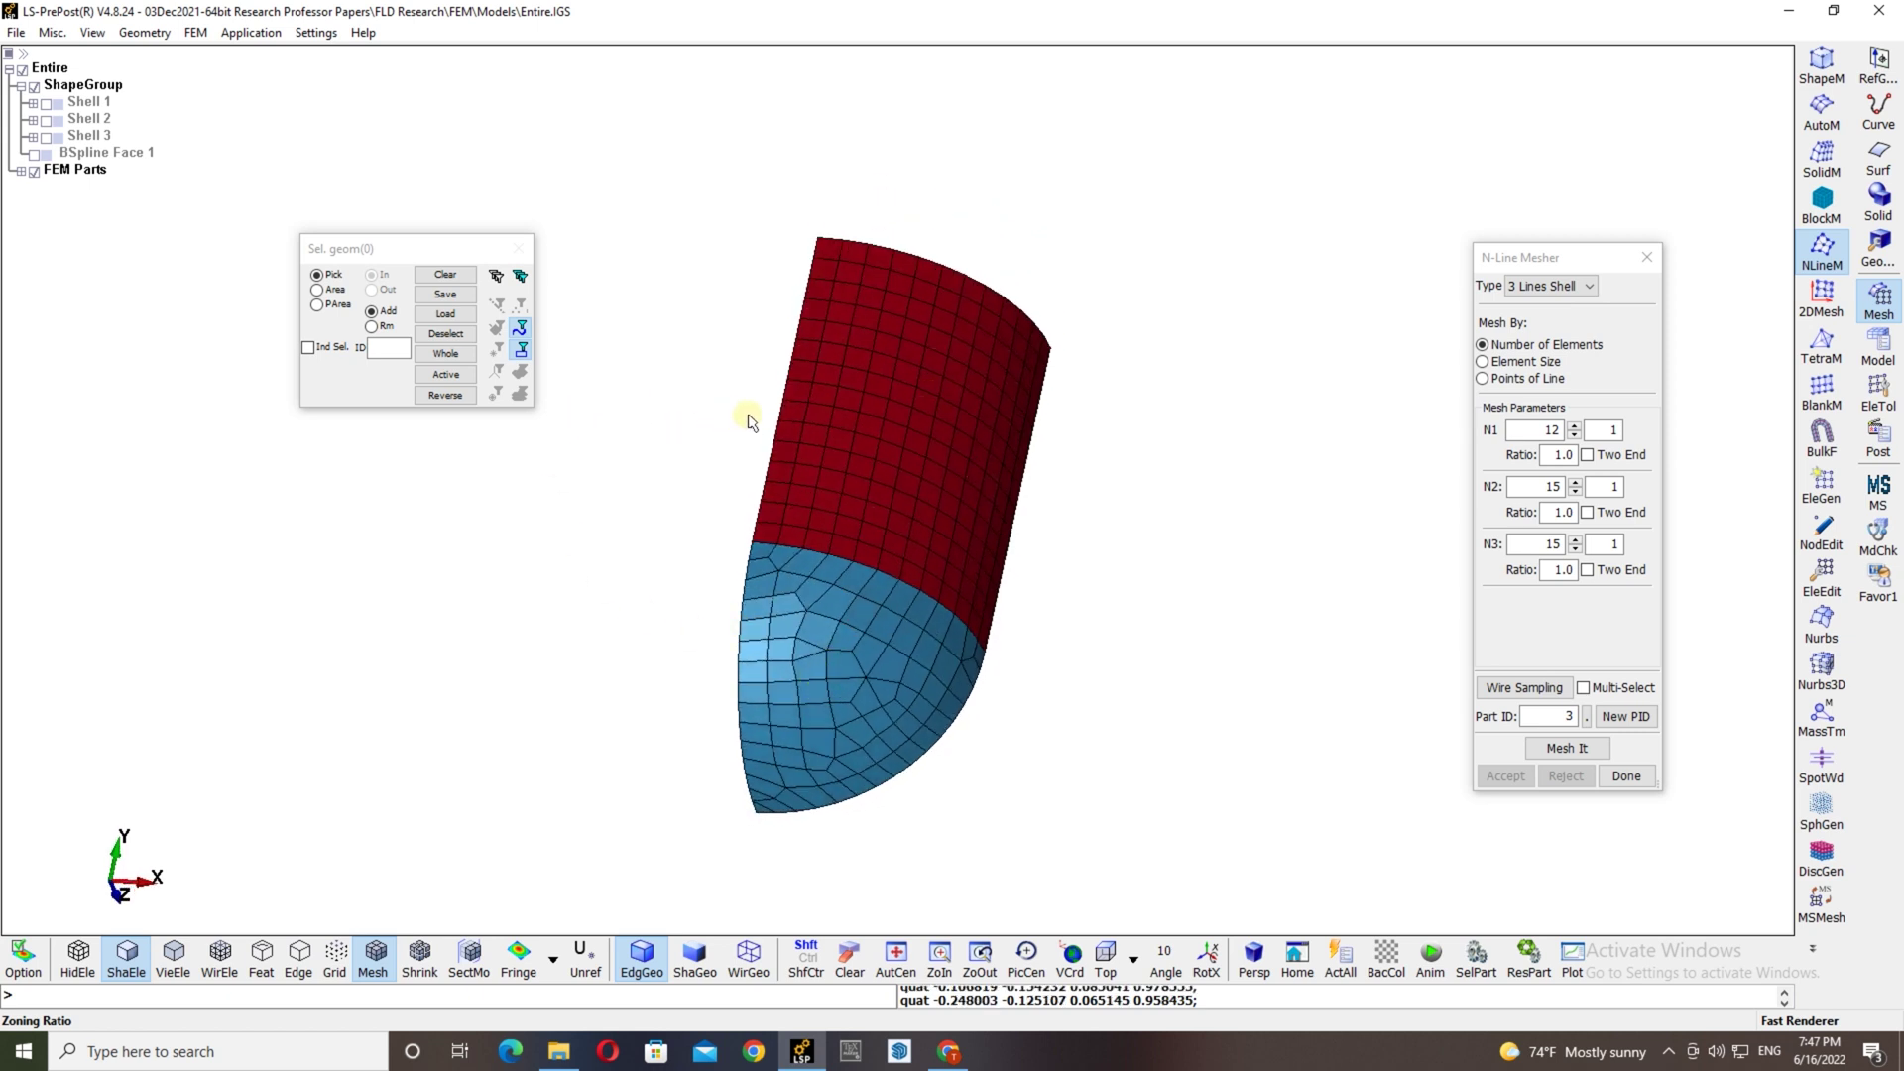
left_click_drag(883, 576, 1140, 536, "shift")
left_click(1644, 776)
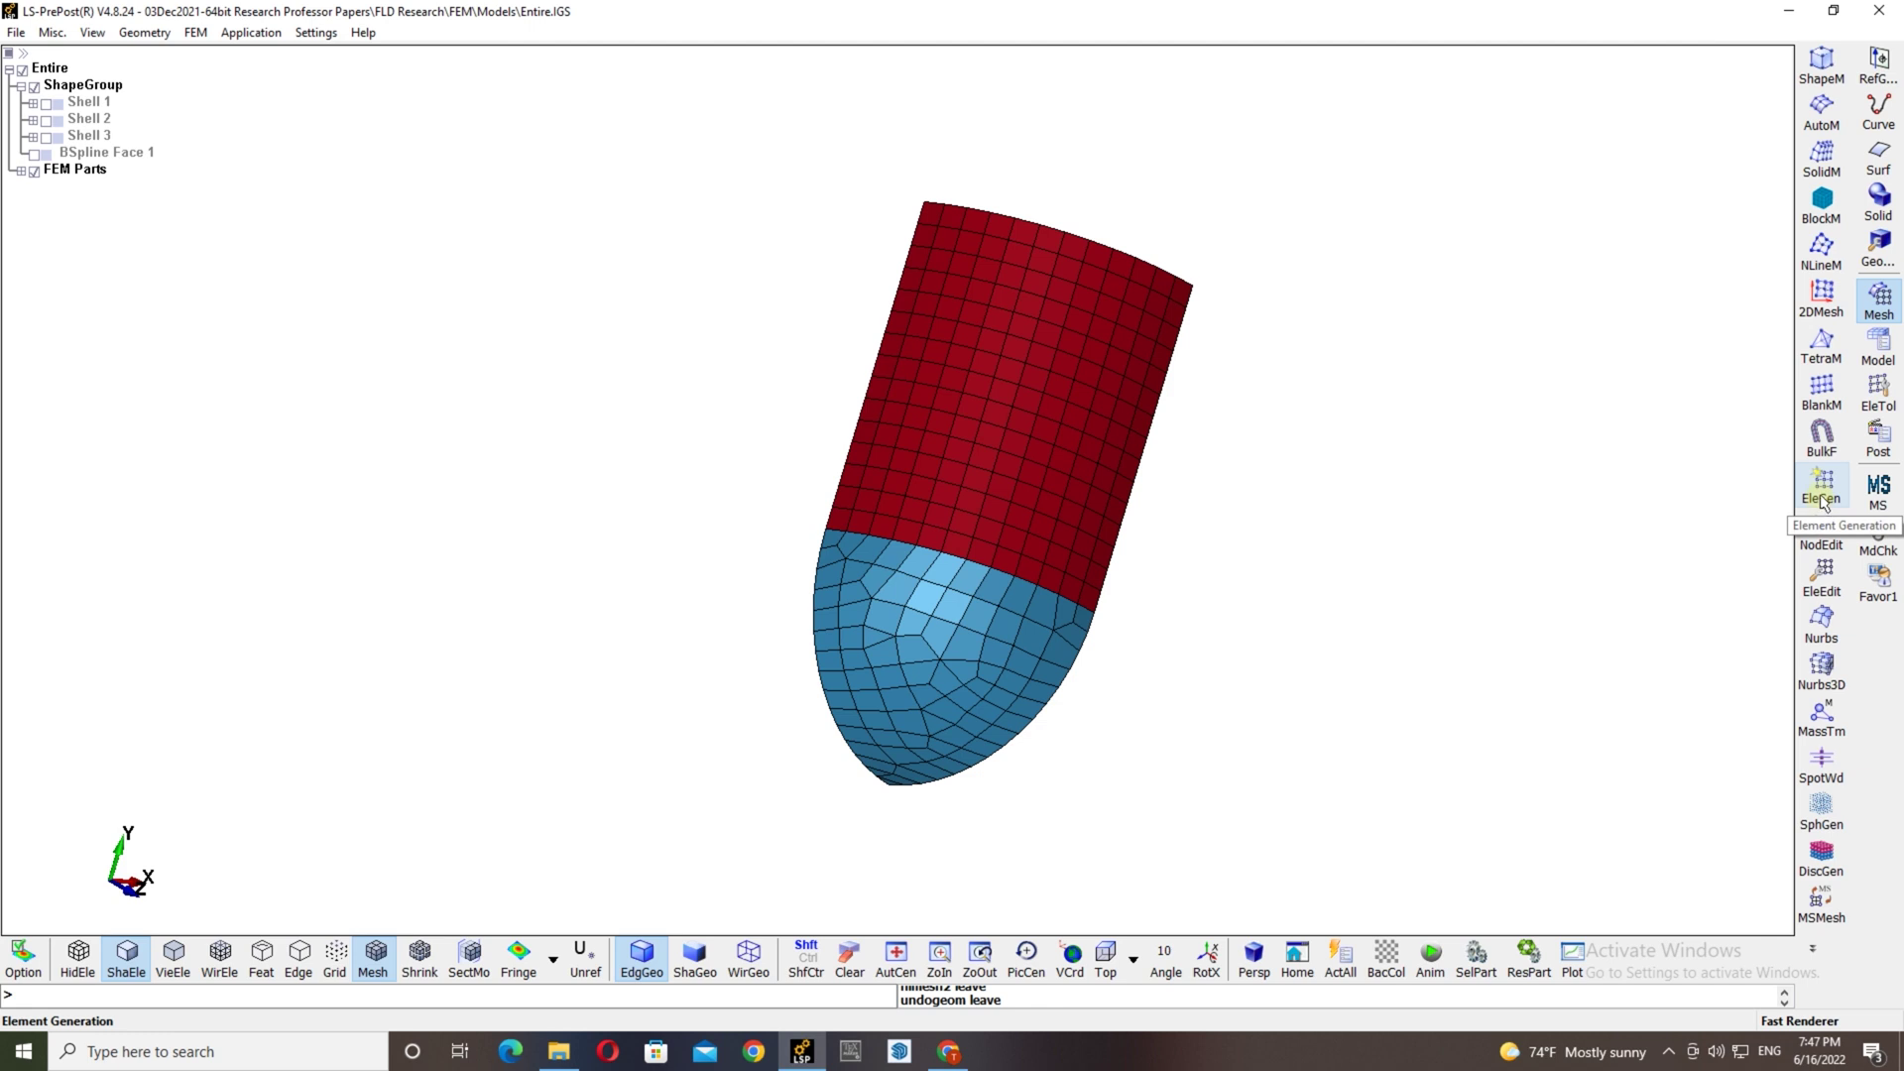
left_click(1821, 502)
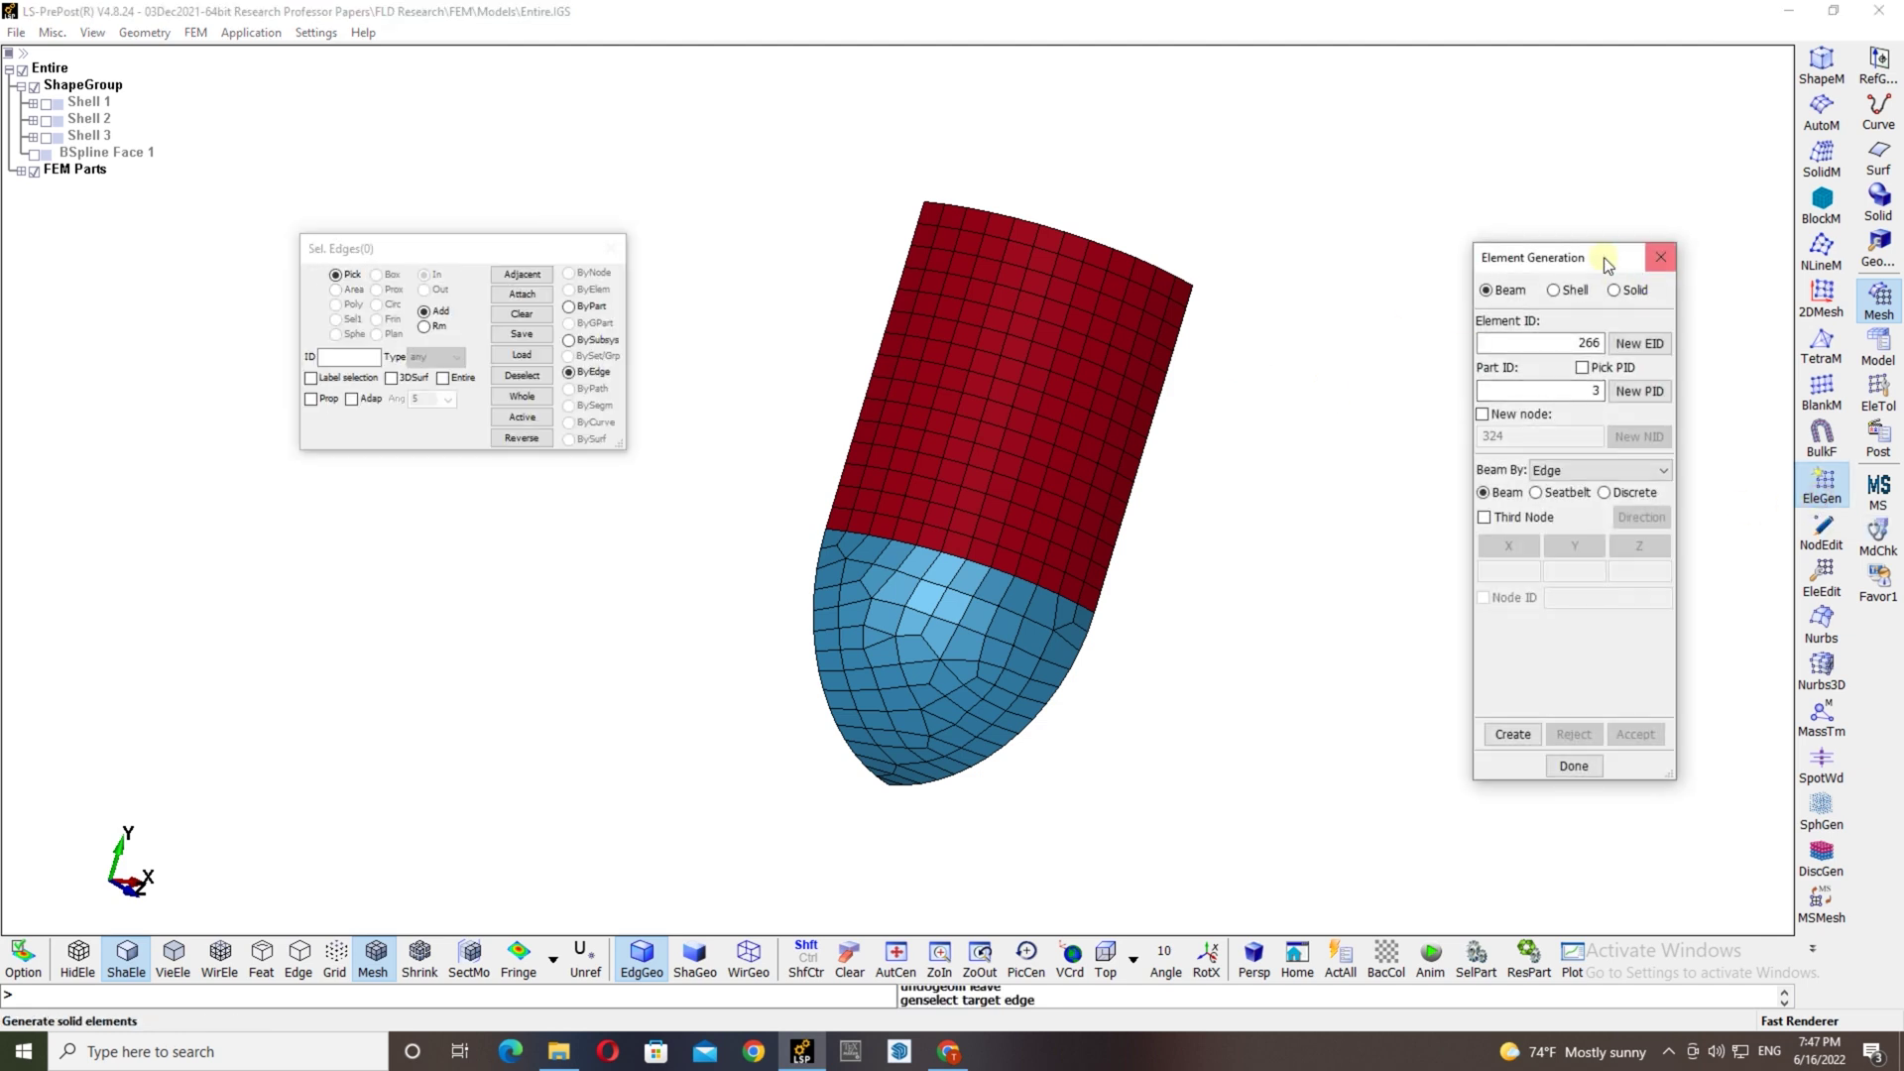
Set Element Generation to Shell by Edge Spin with 360° angle, Y direction 1 and 80 segments.
left_click_drag(1608, 264, 1615, 238)
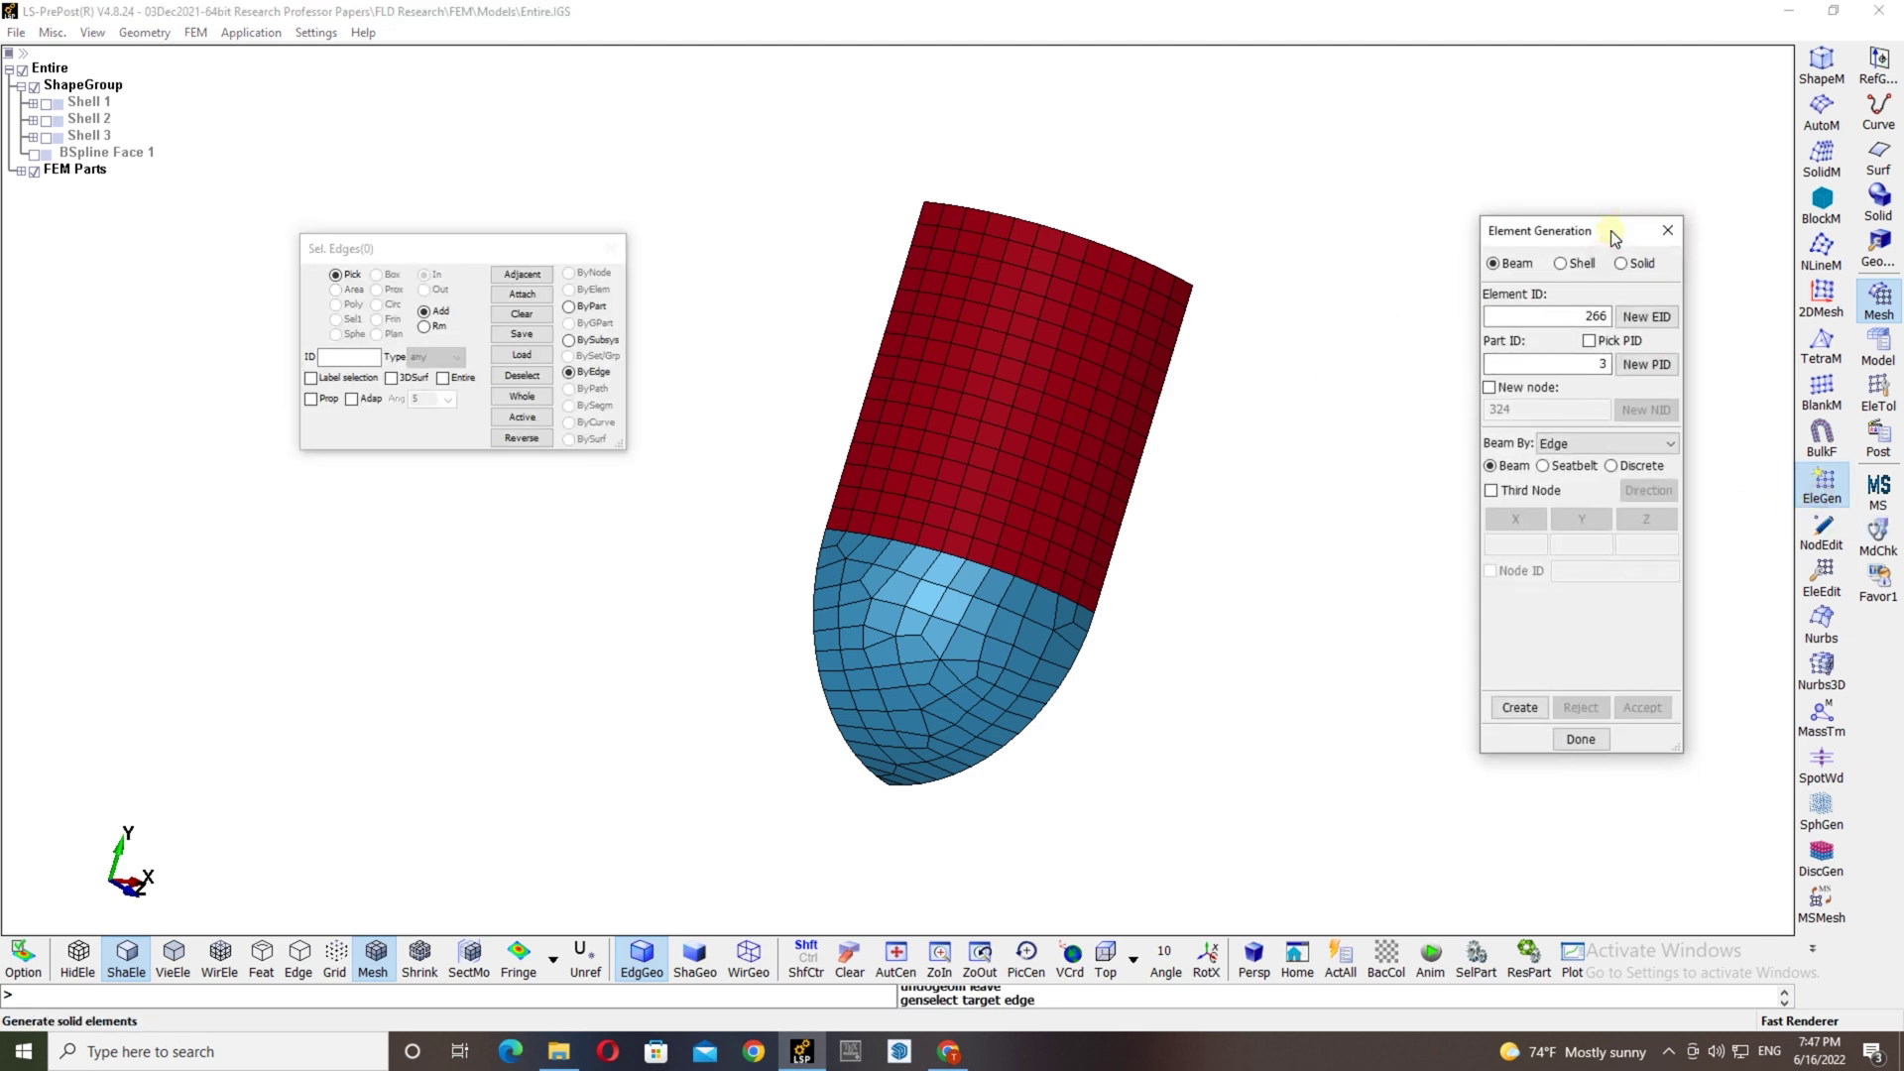
left_click(1562, 264)
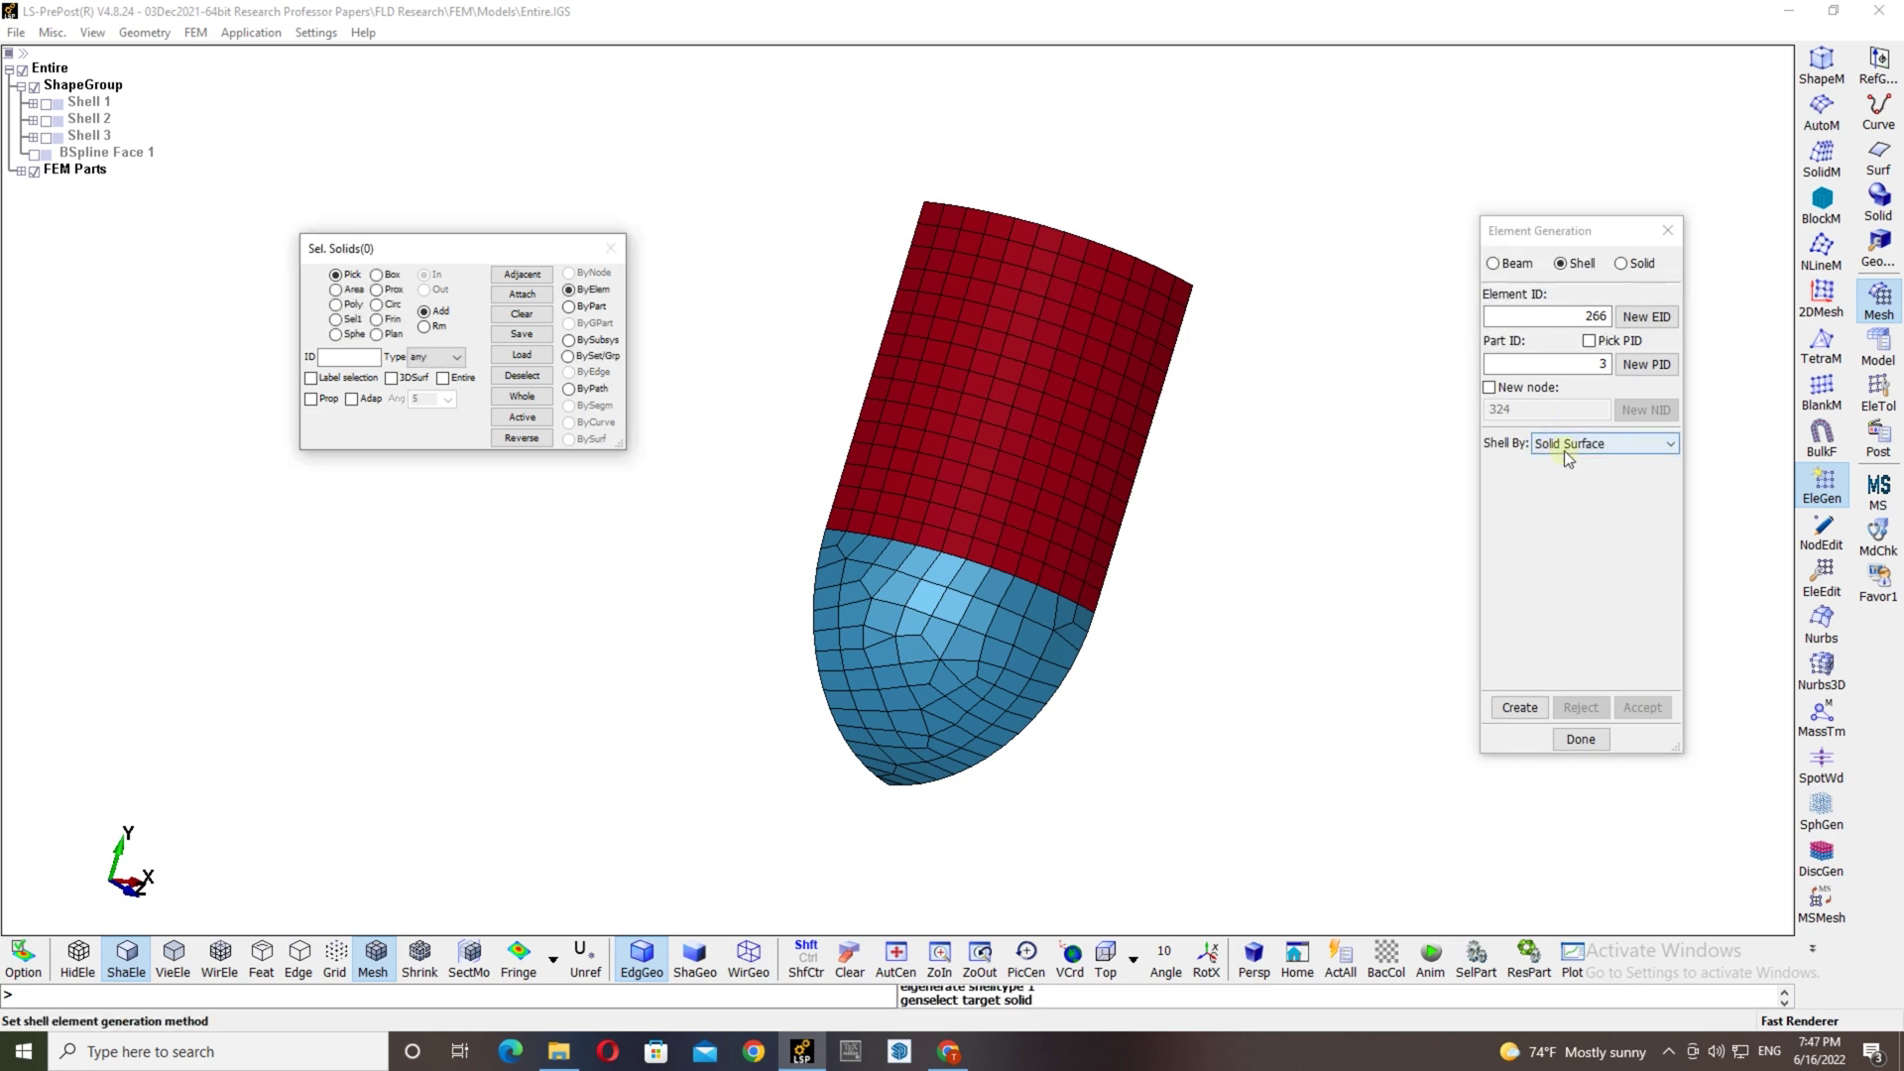
left_click(1570, 444)
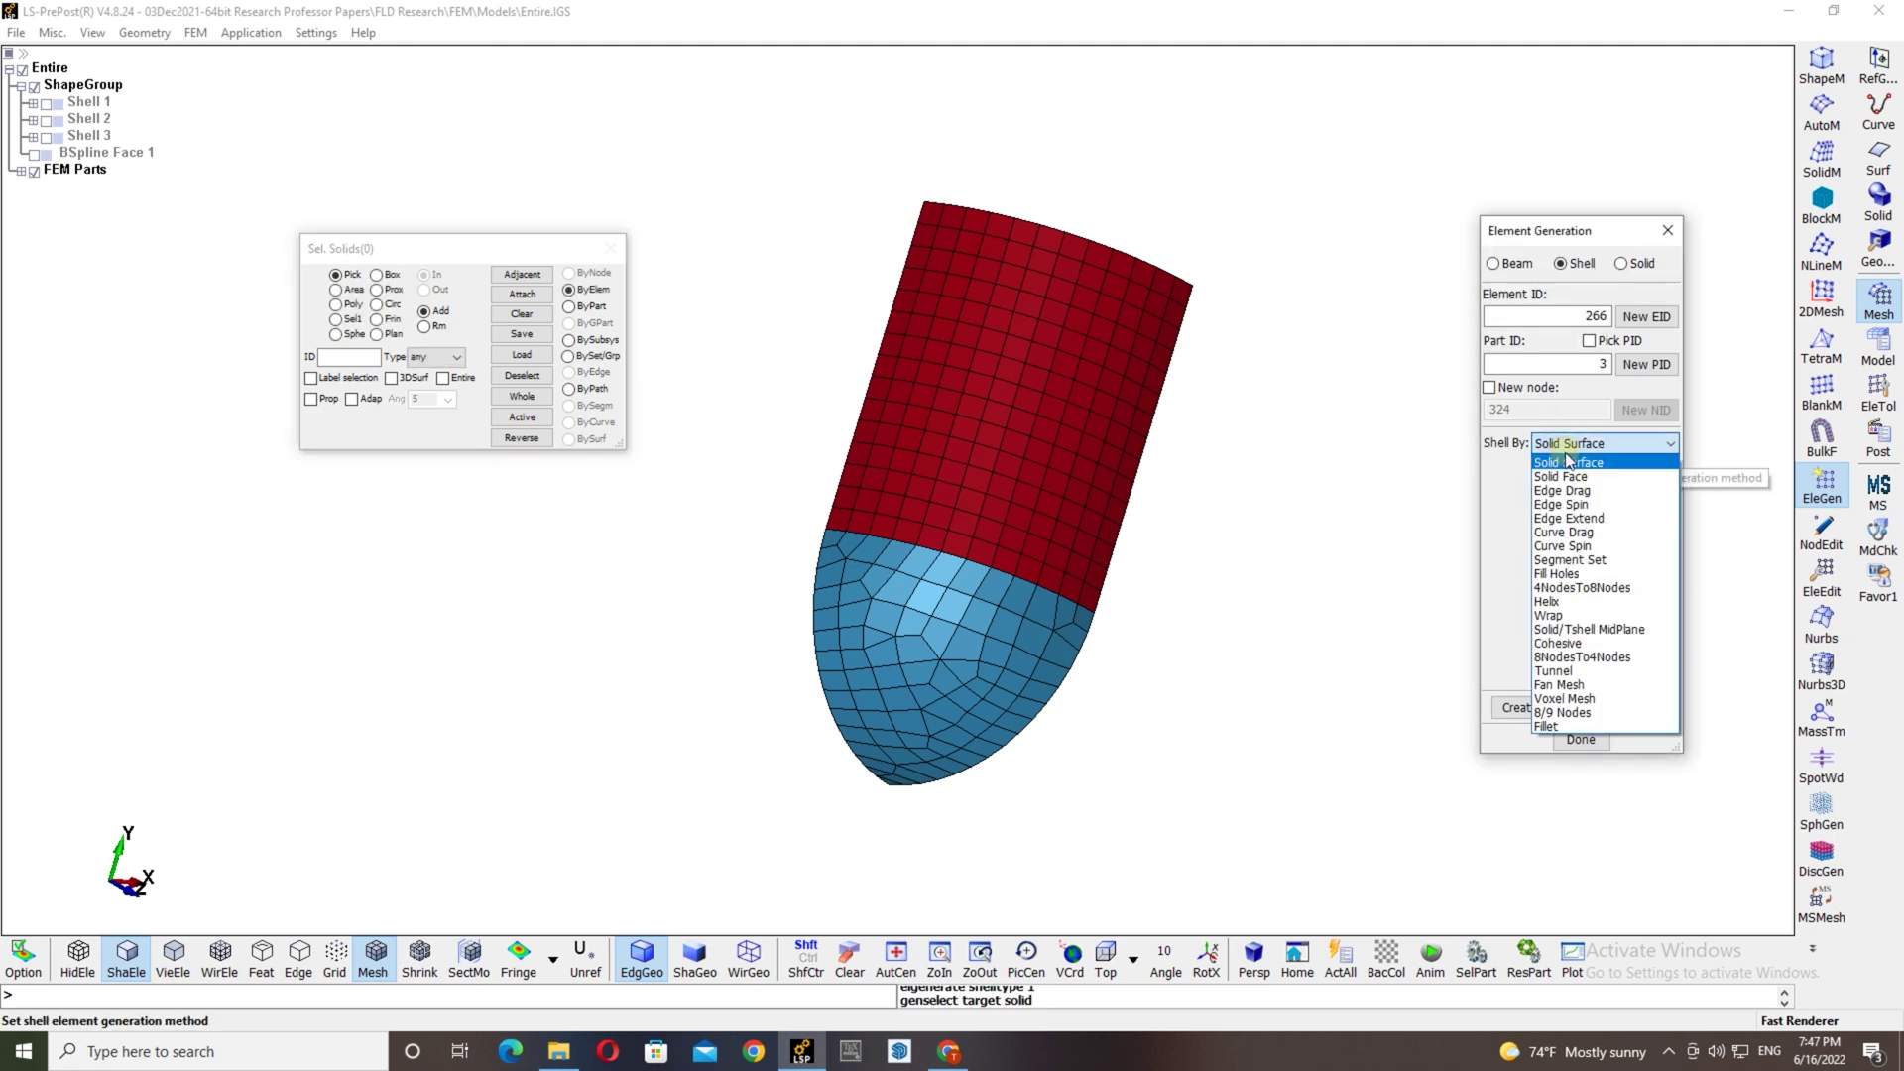
left_click(1573, 505)
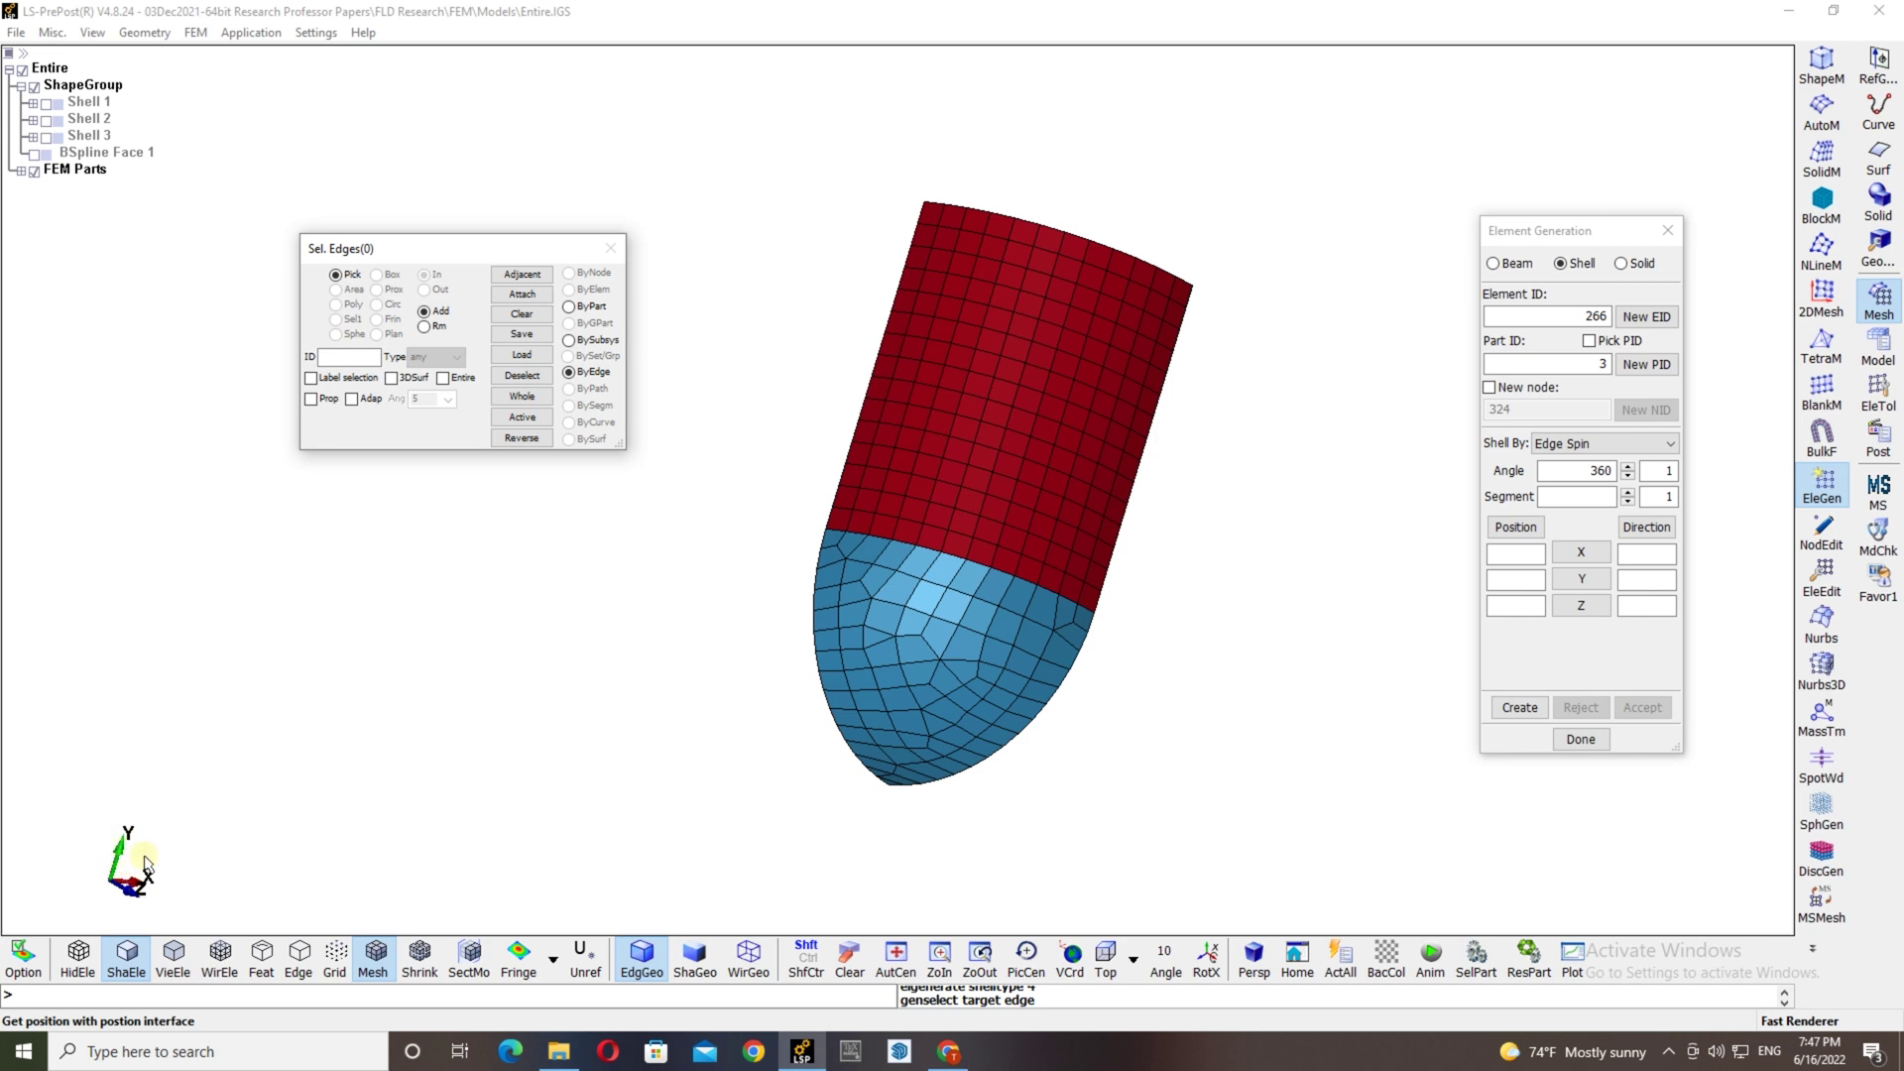
left_click(1643, 578)
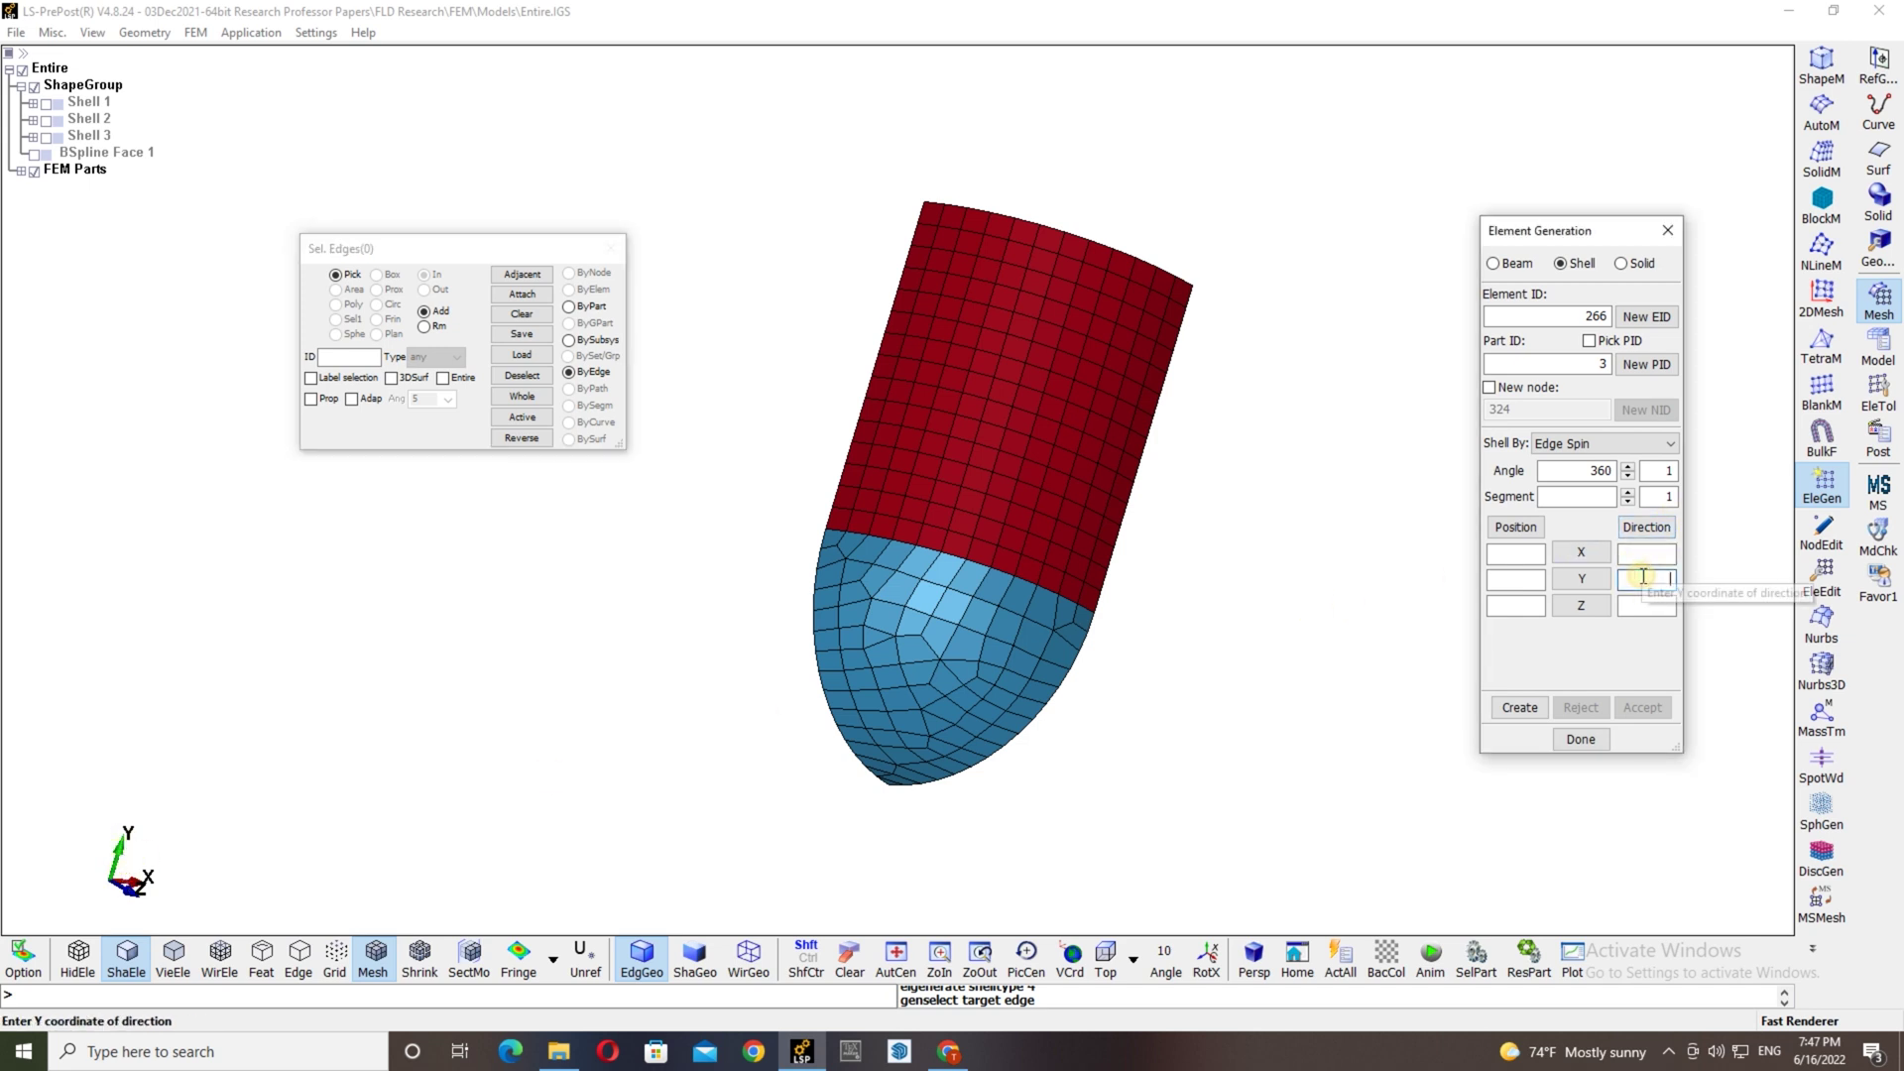
type("1")
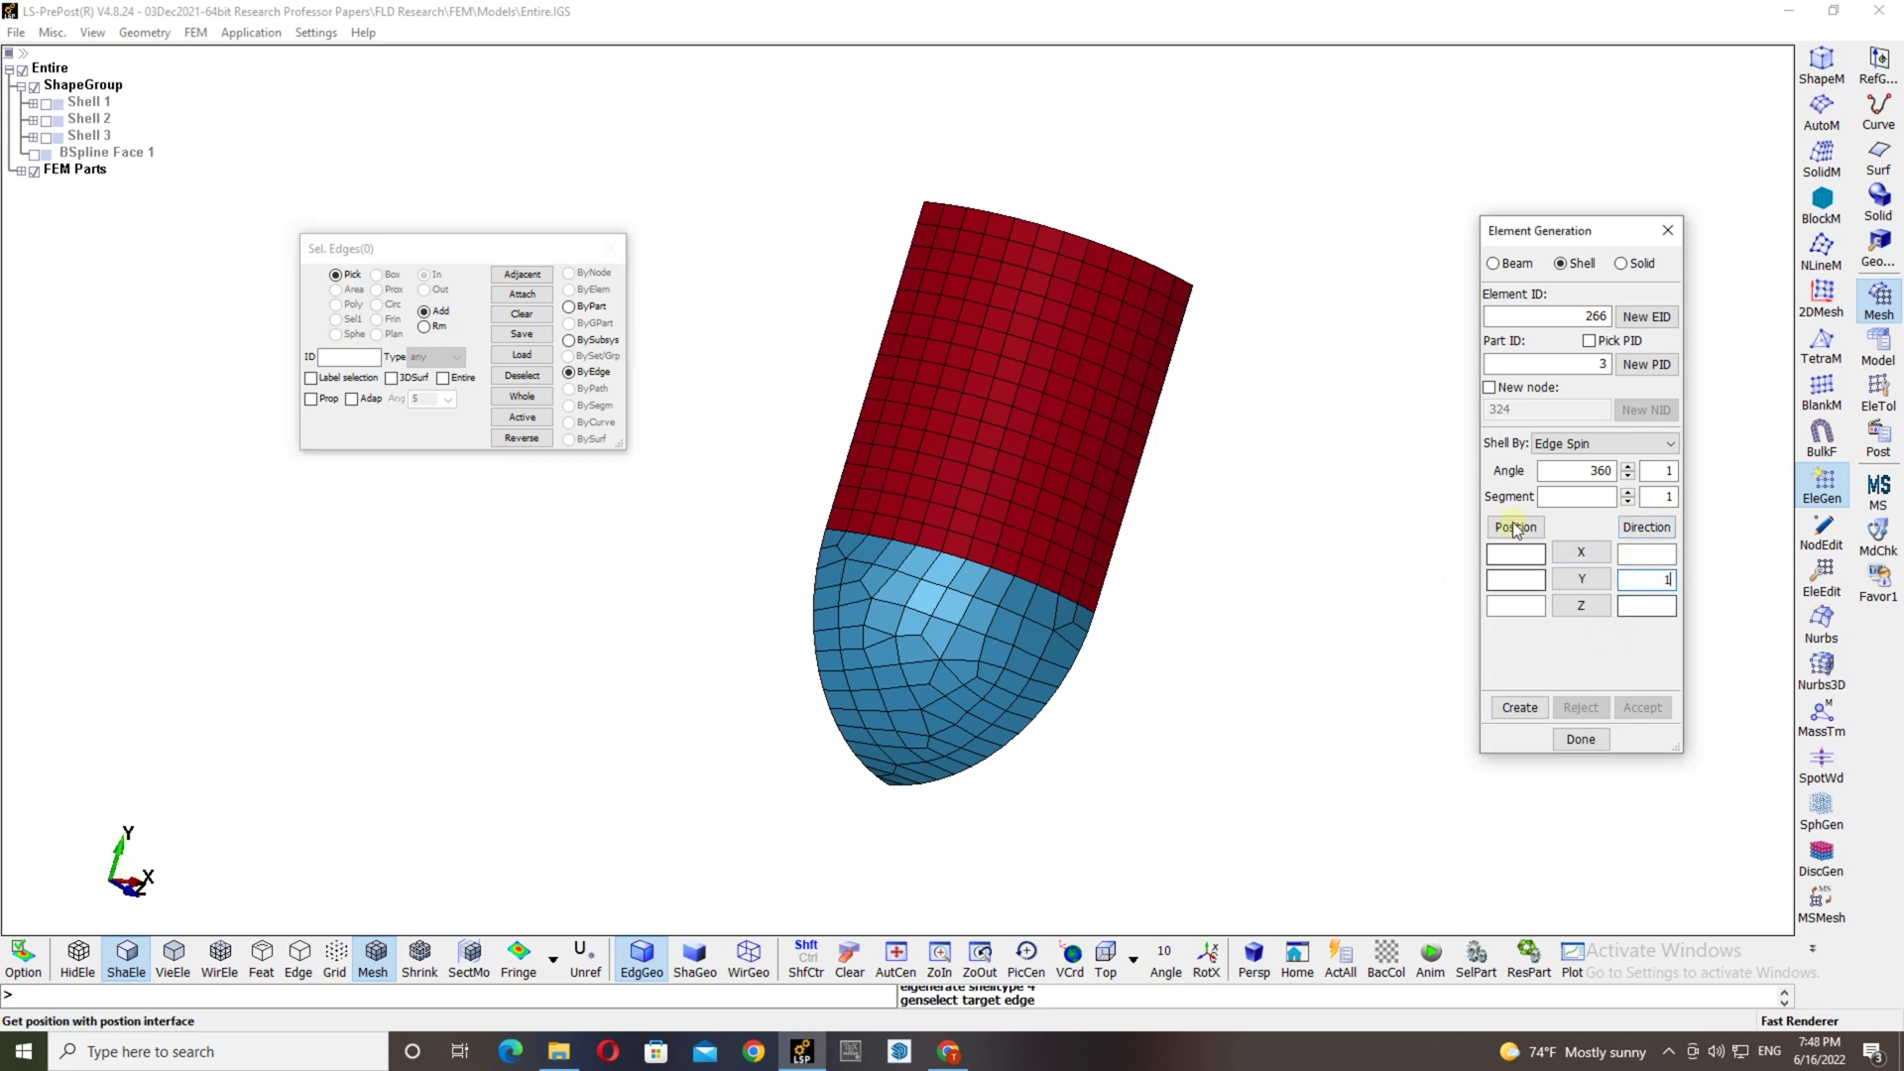
left_click(1555, 504)
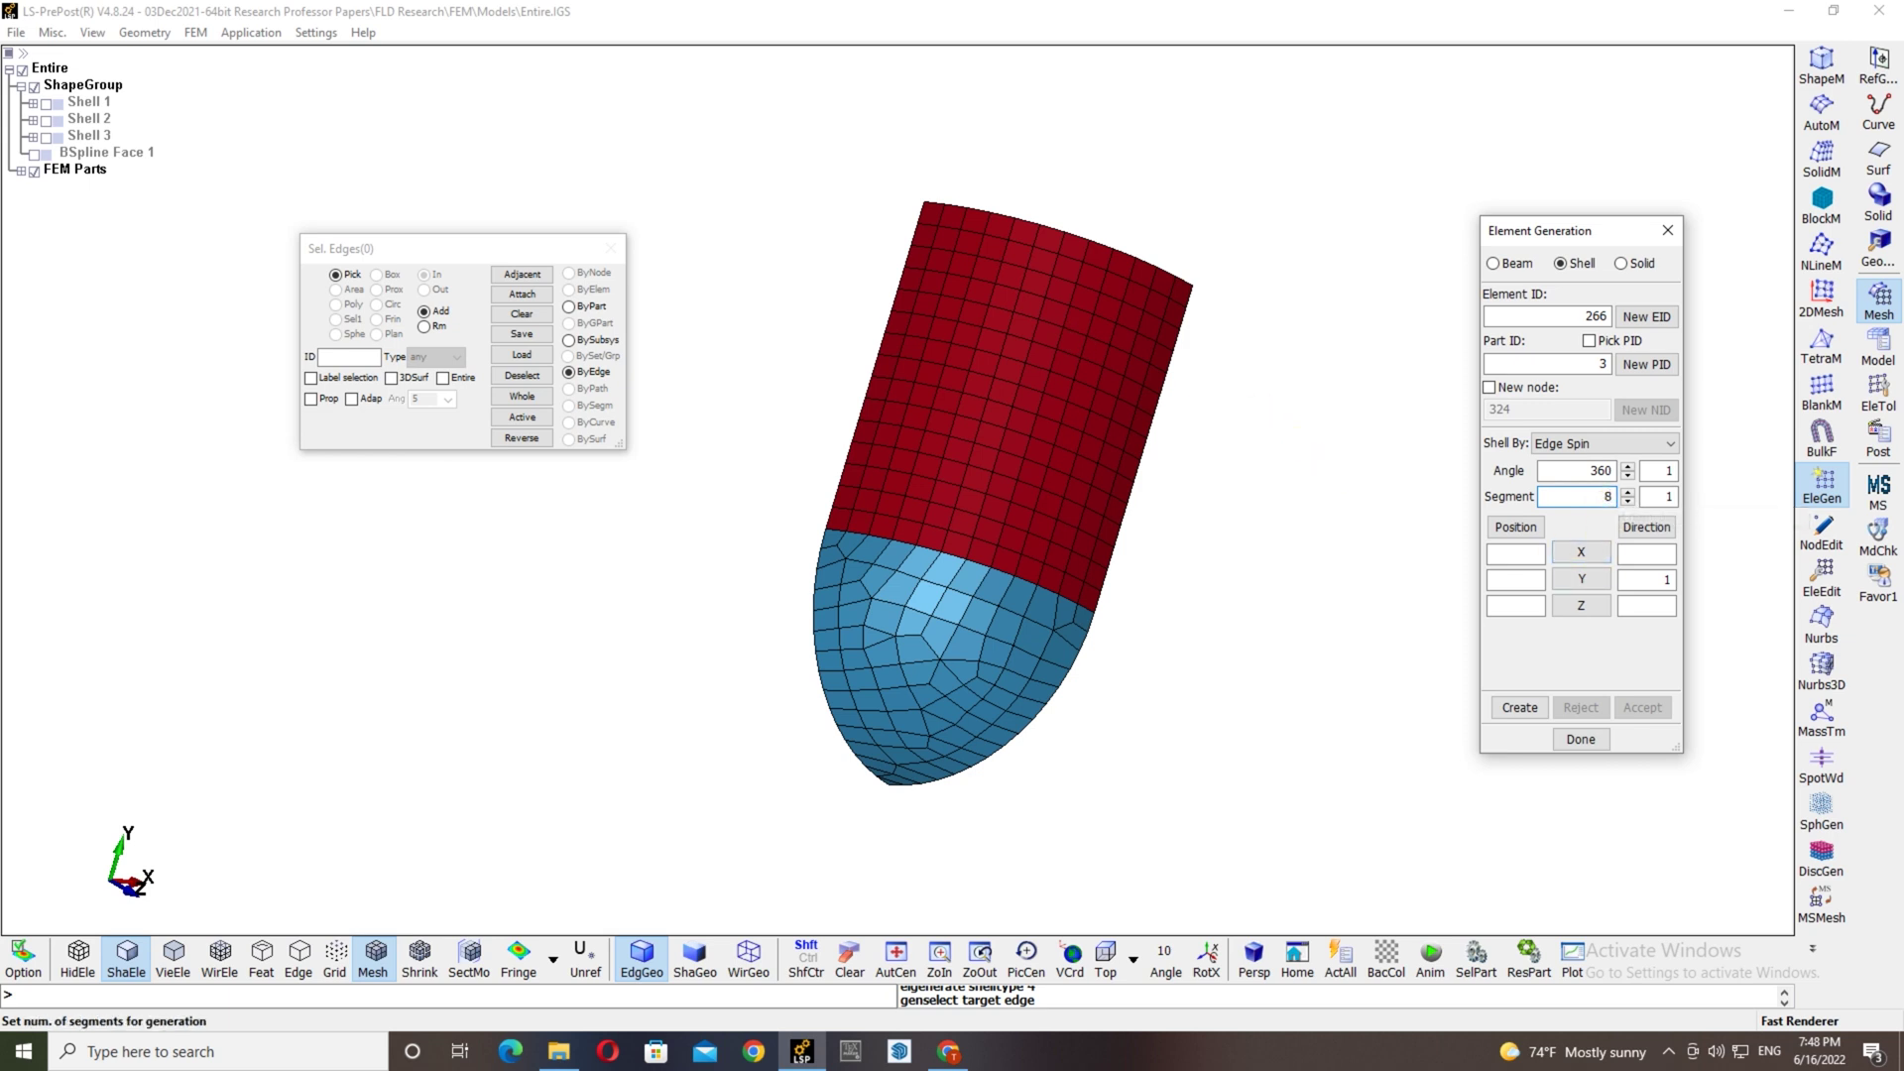
type("0")
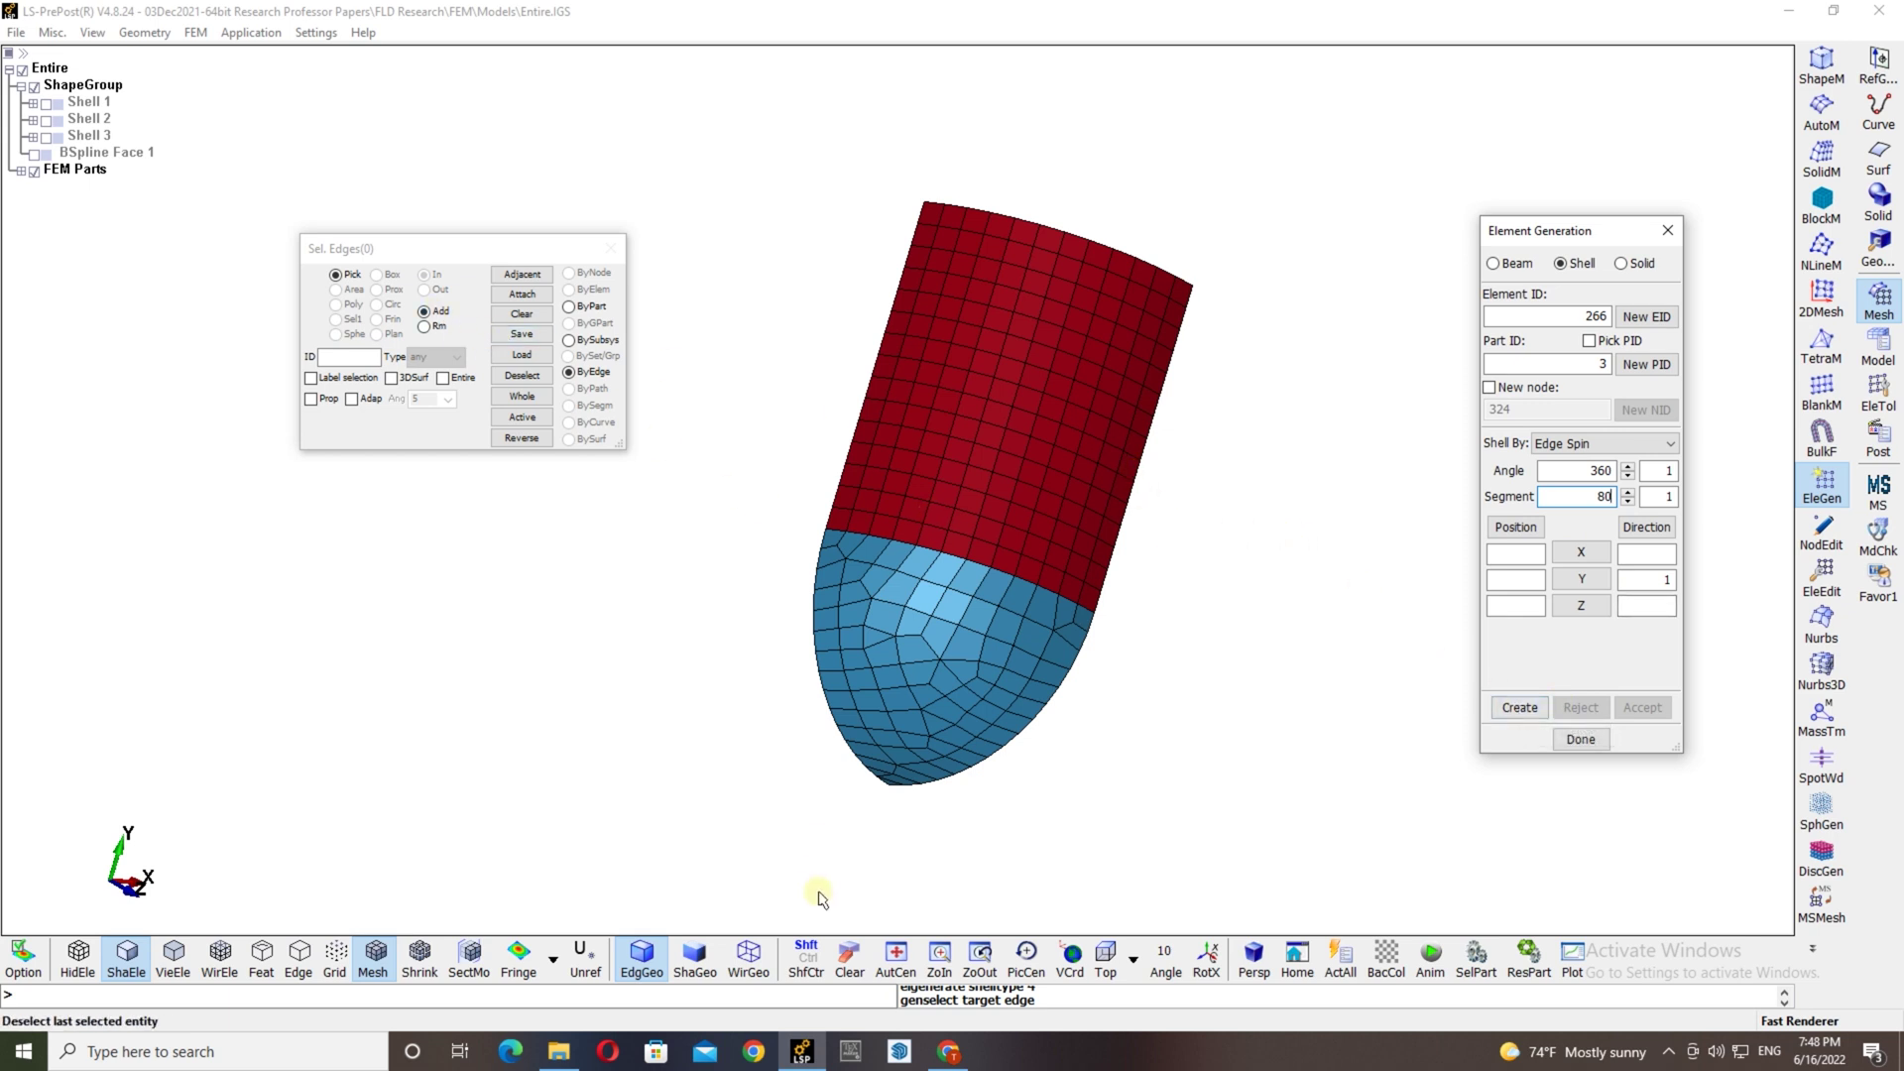
Pick the red mesh's boundary profile edges, removing one wrongly picked edge.
left_click(793, 961)
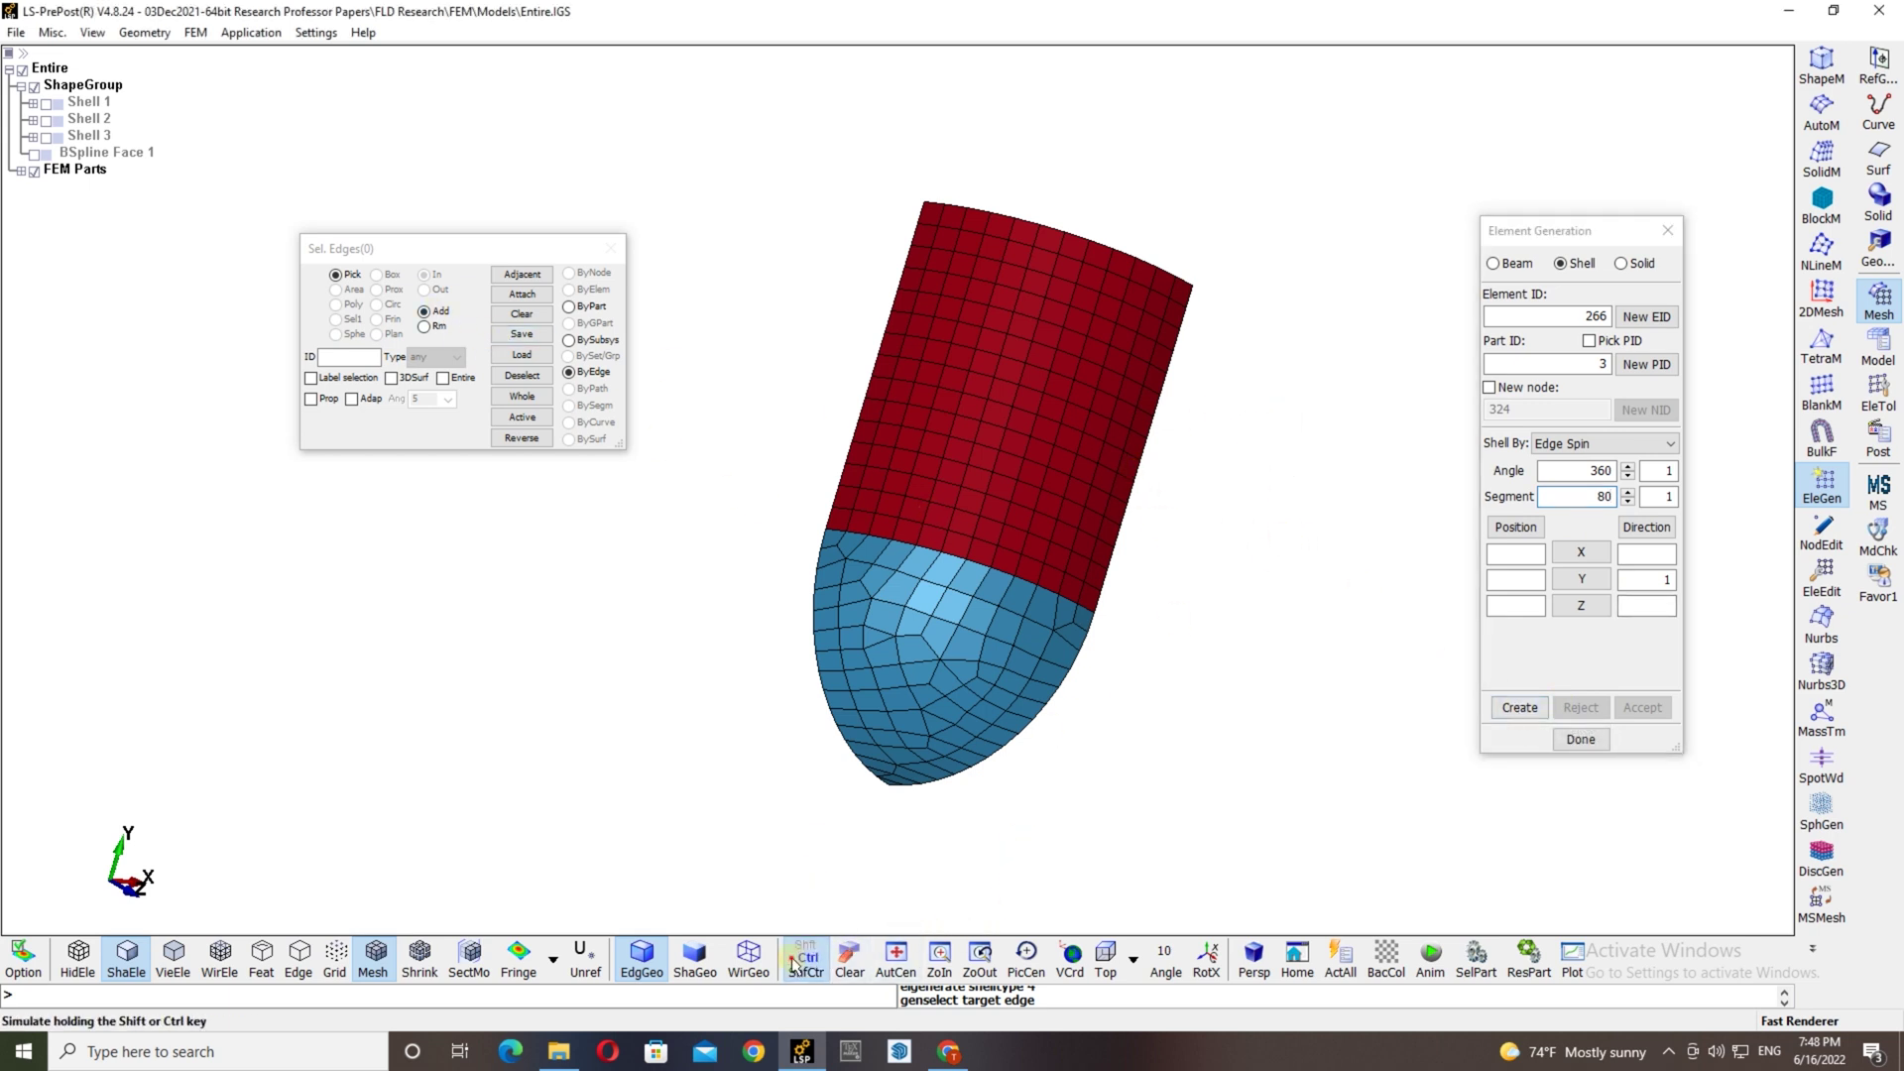
scroll(1151, 438, "up", 2)
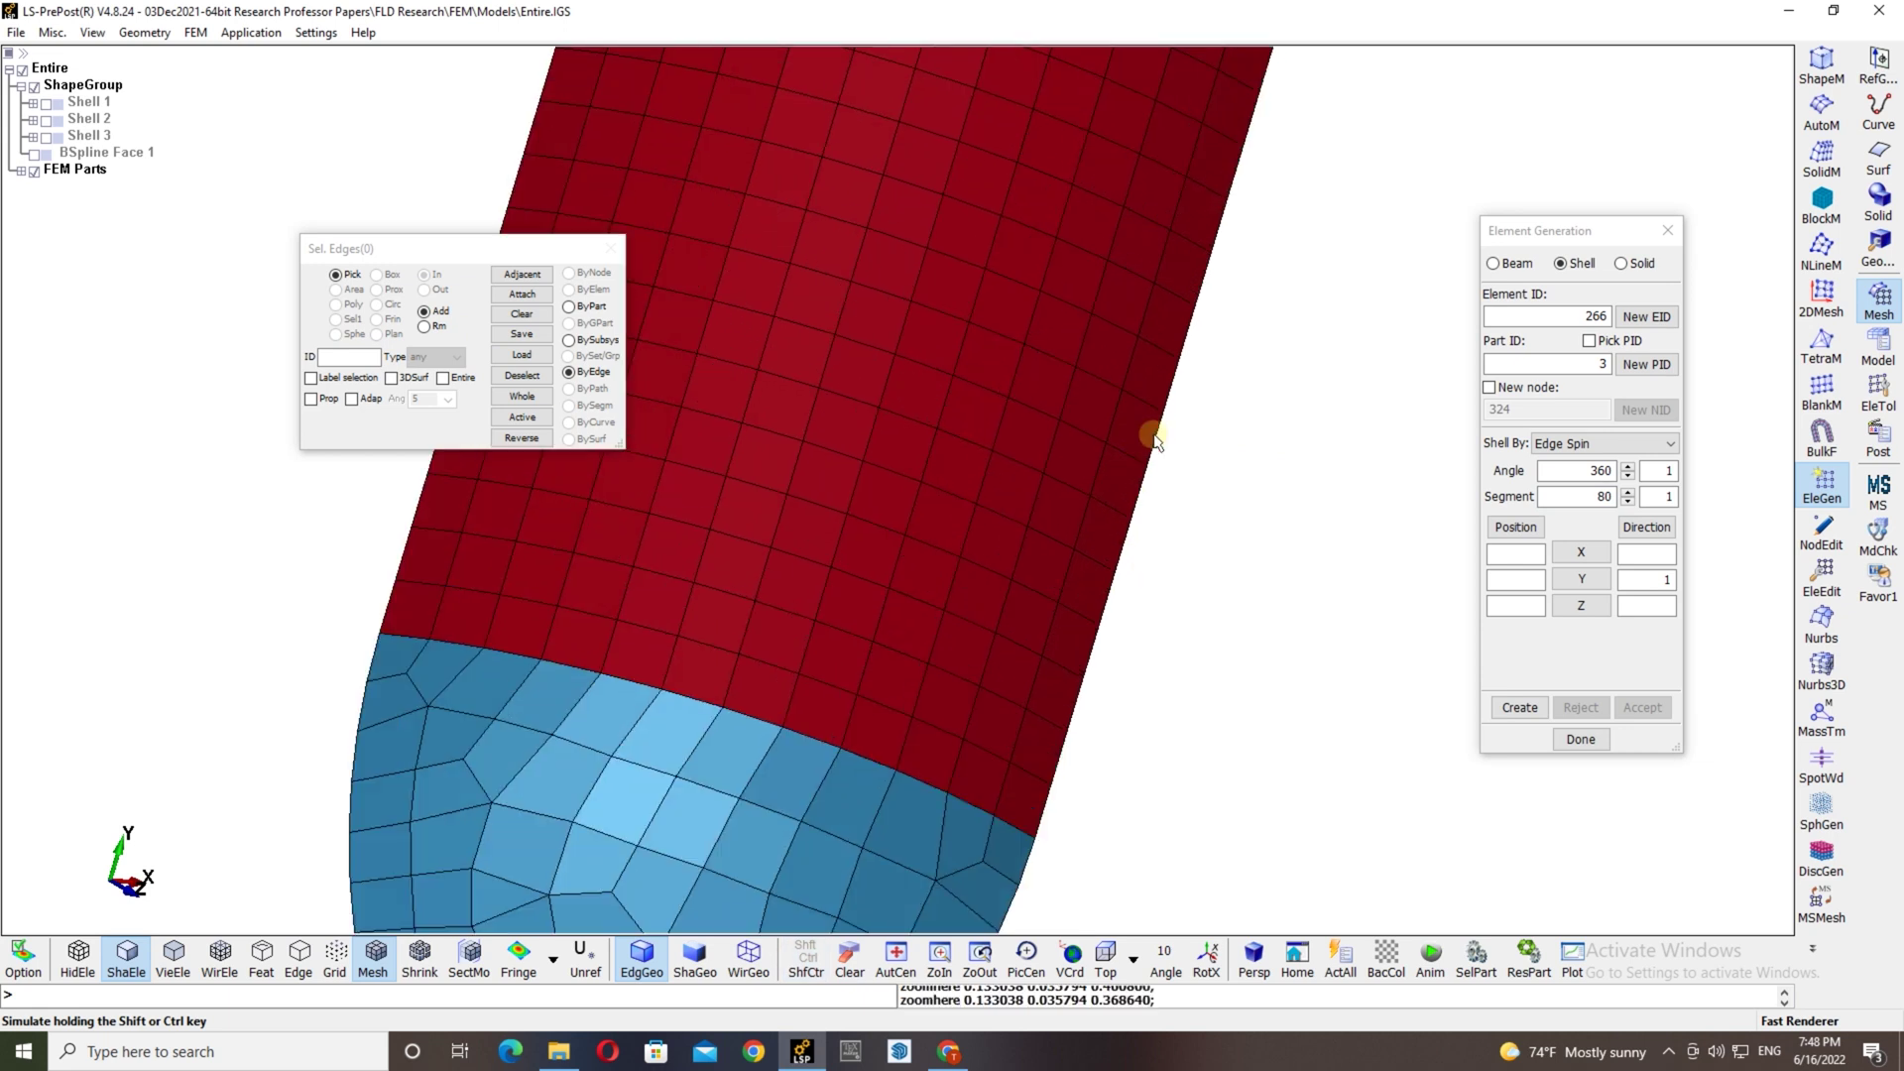
left_click(1157, 438)
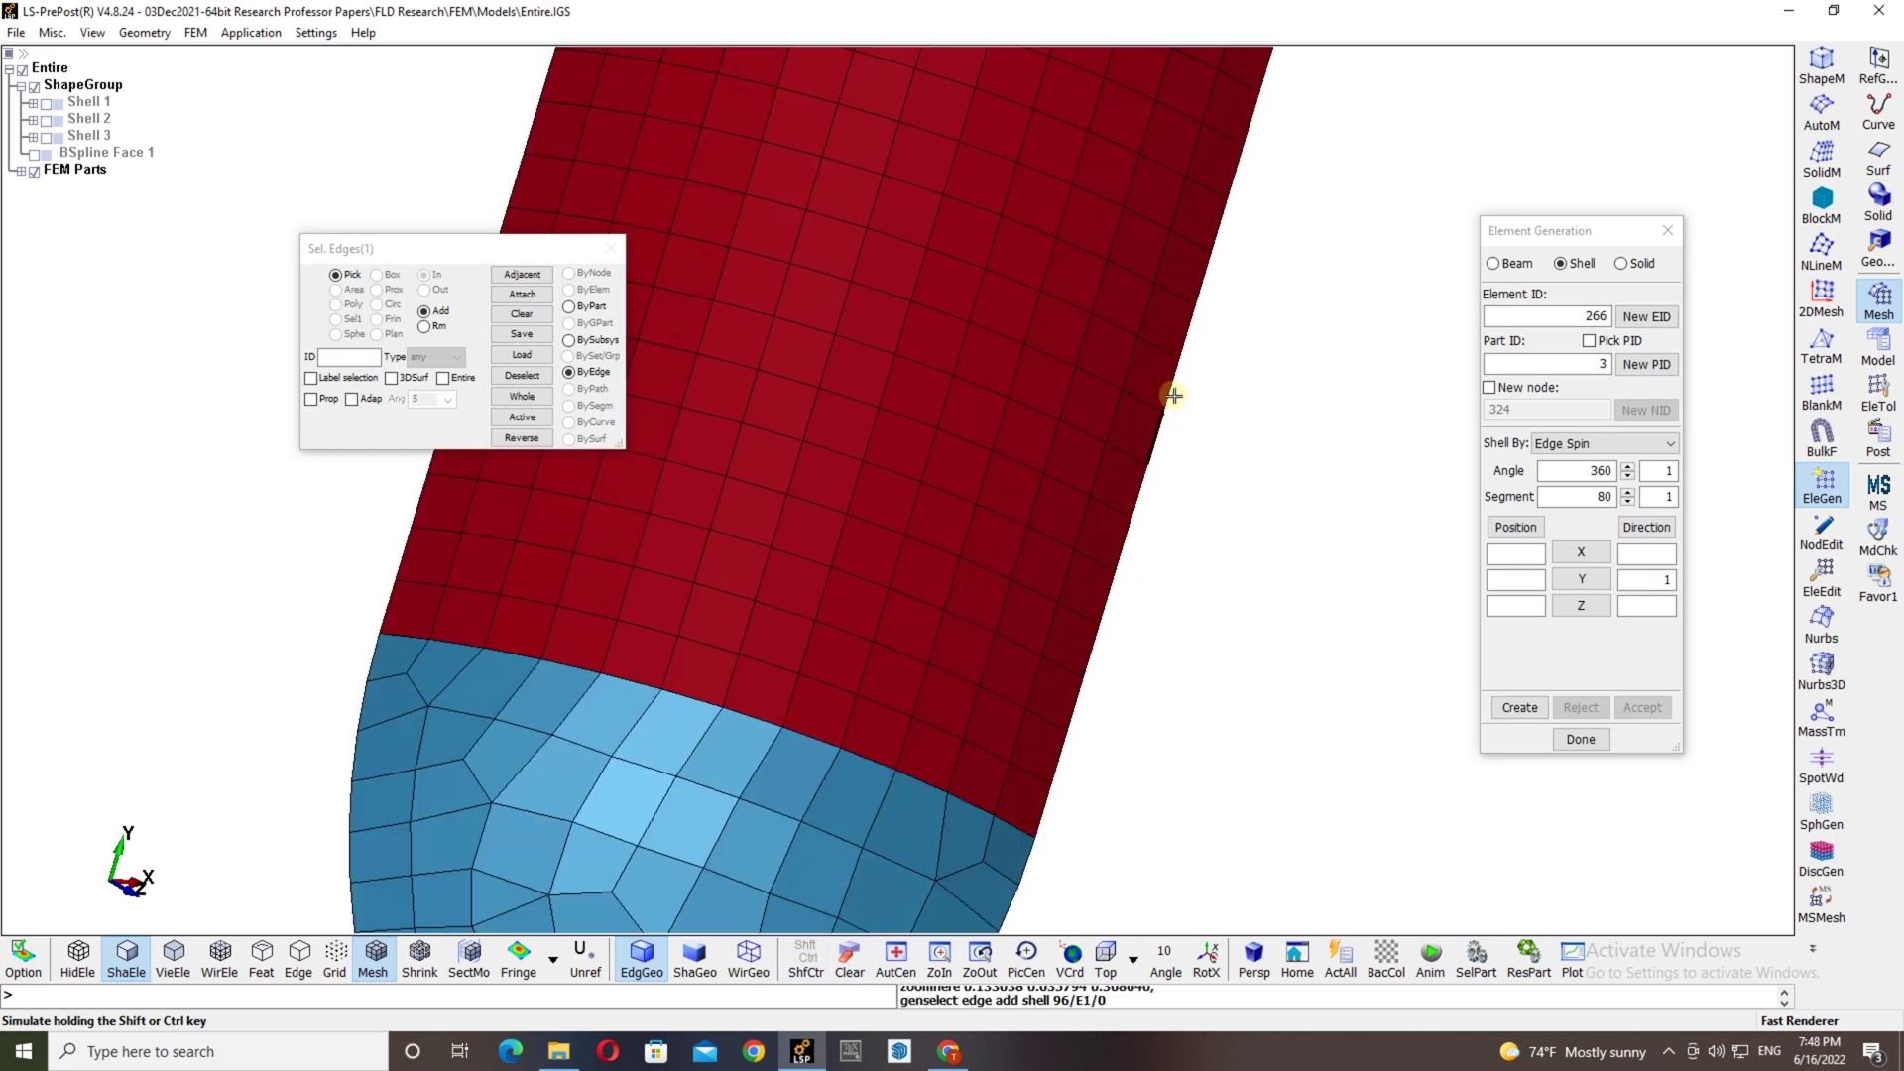
left_click(1136, 483)
left_click(1163, 386)
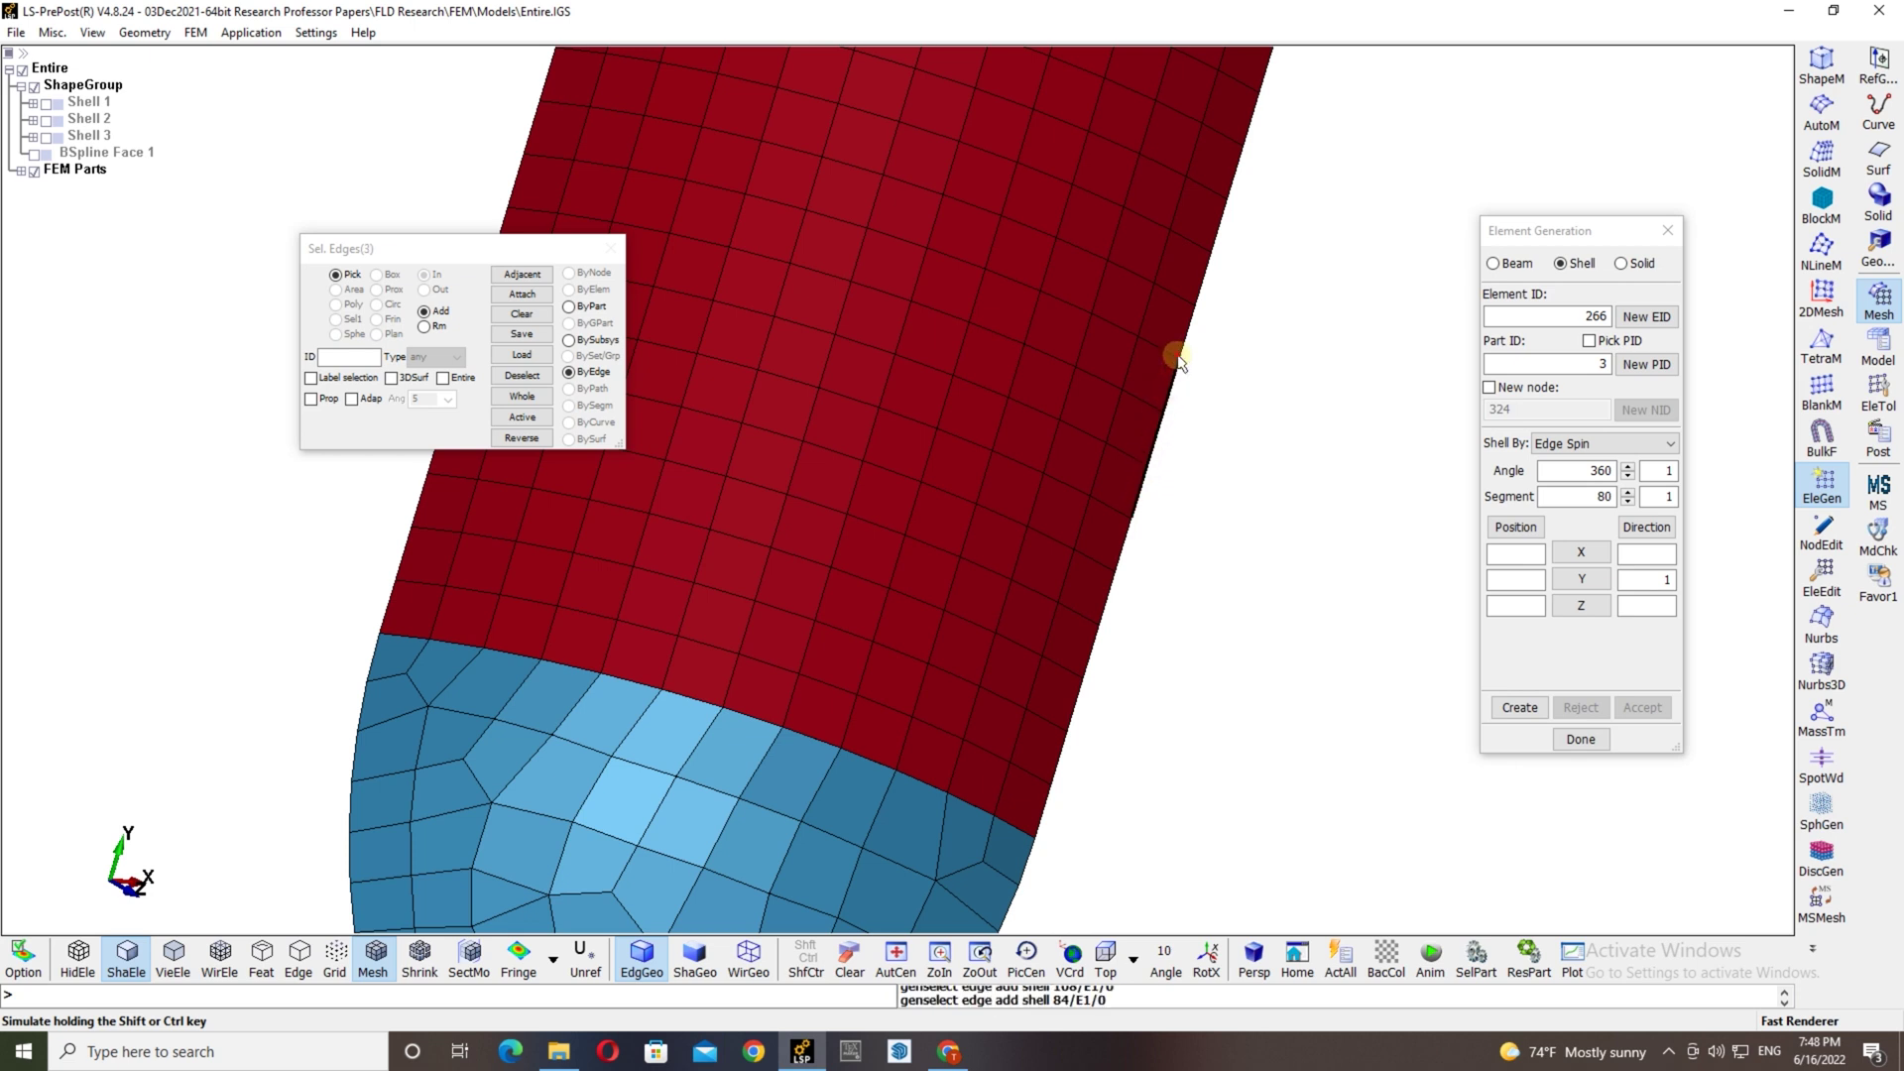
left_click(1171, 353)
left_click(426, 327)
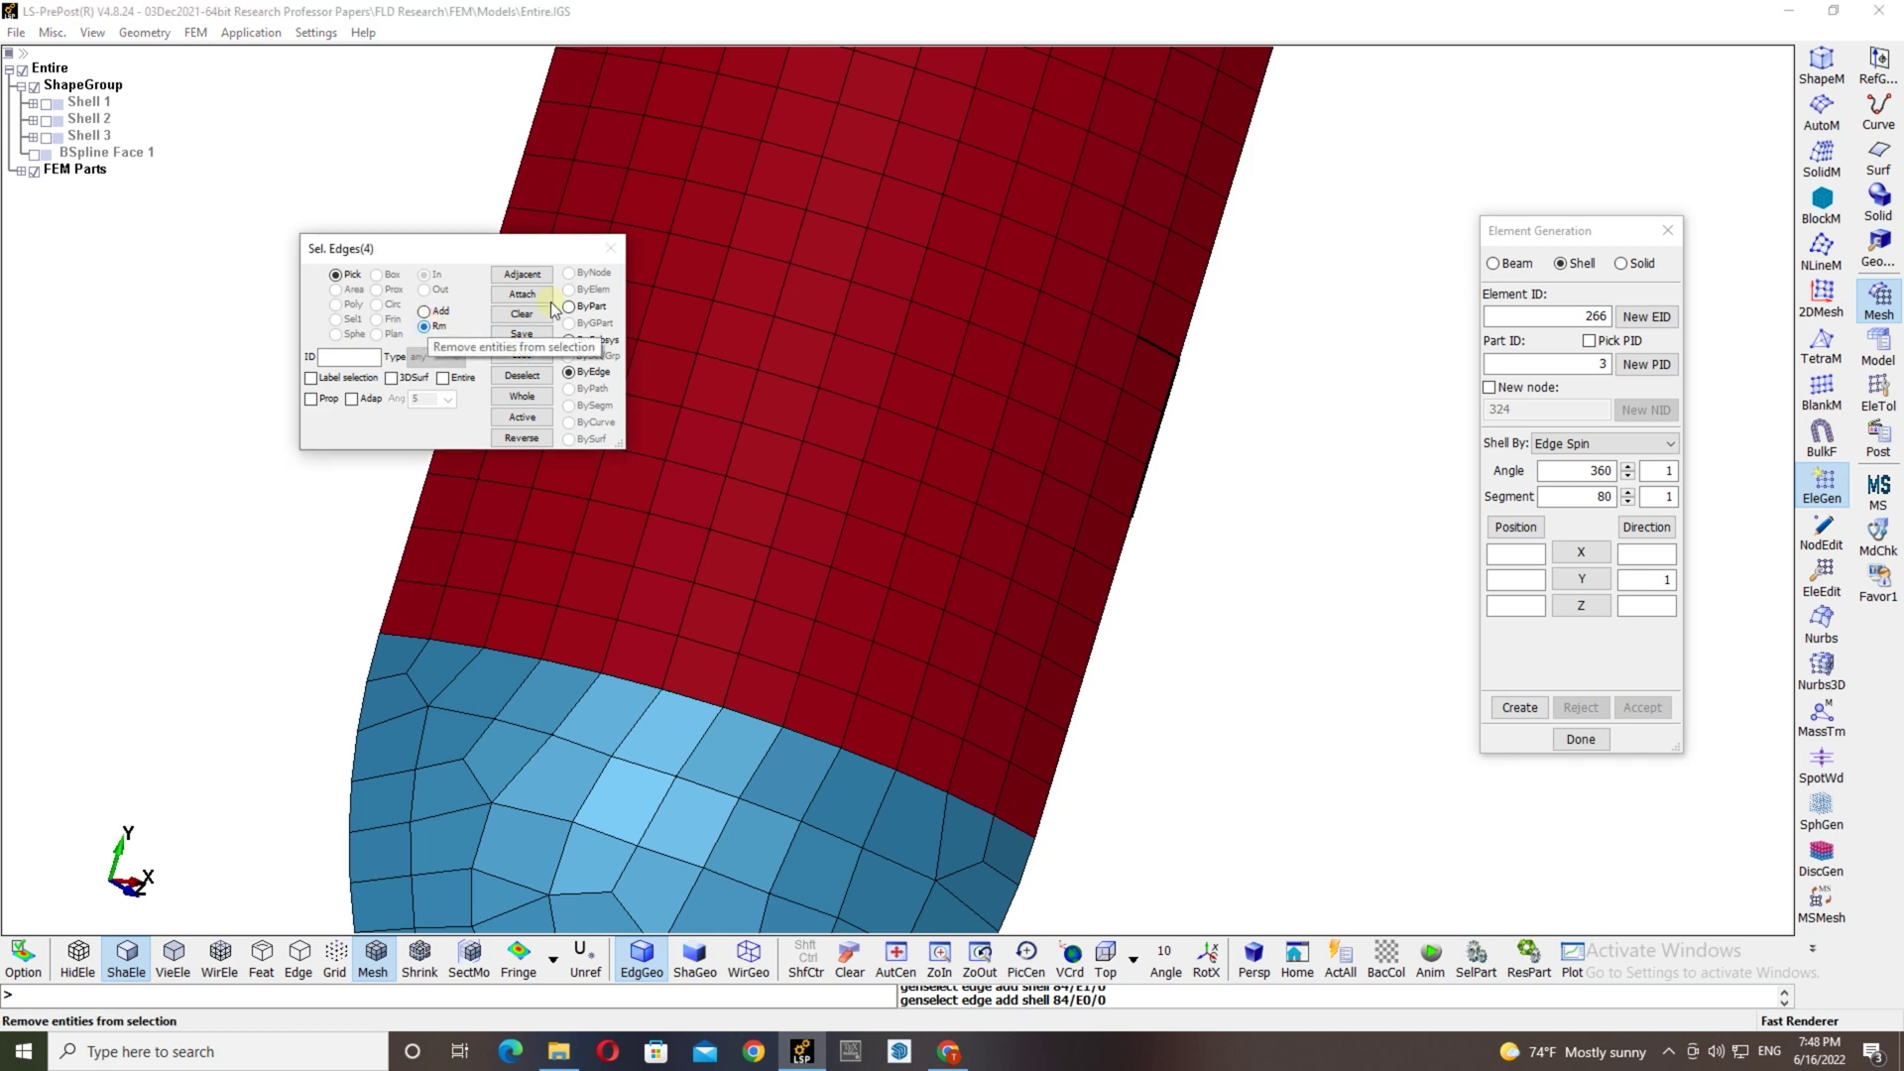
left_click(1160, 344)
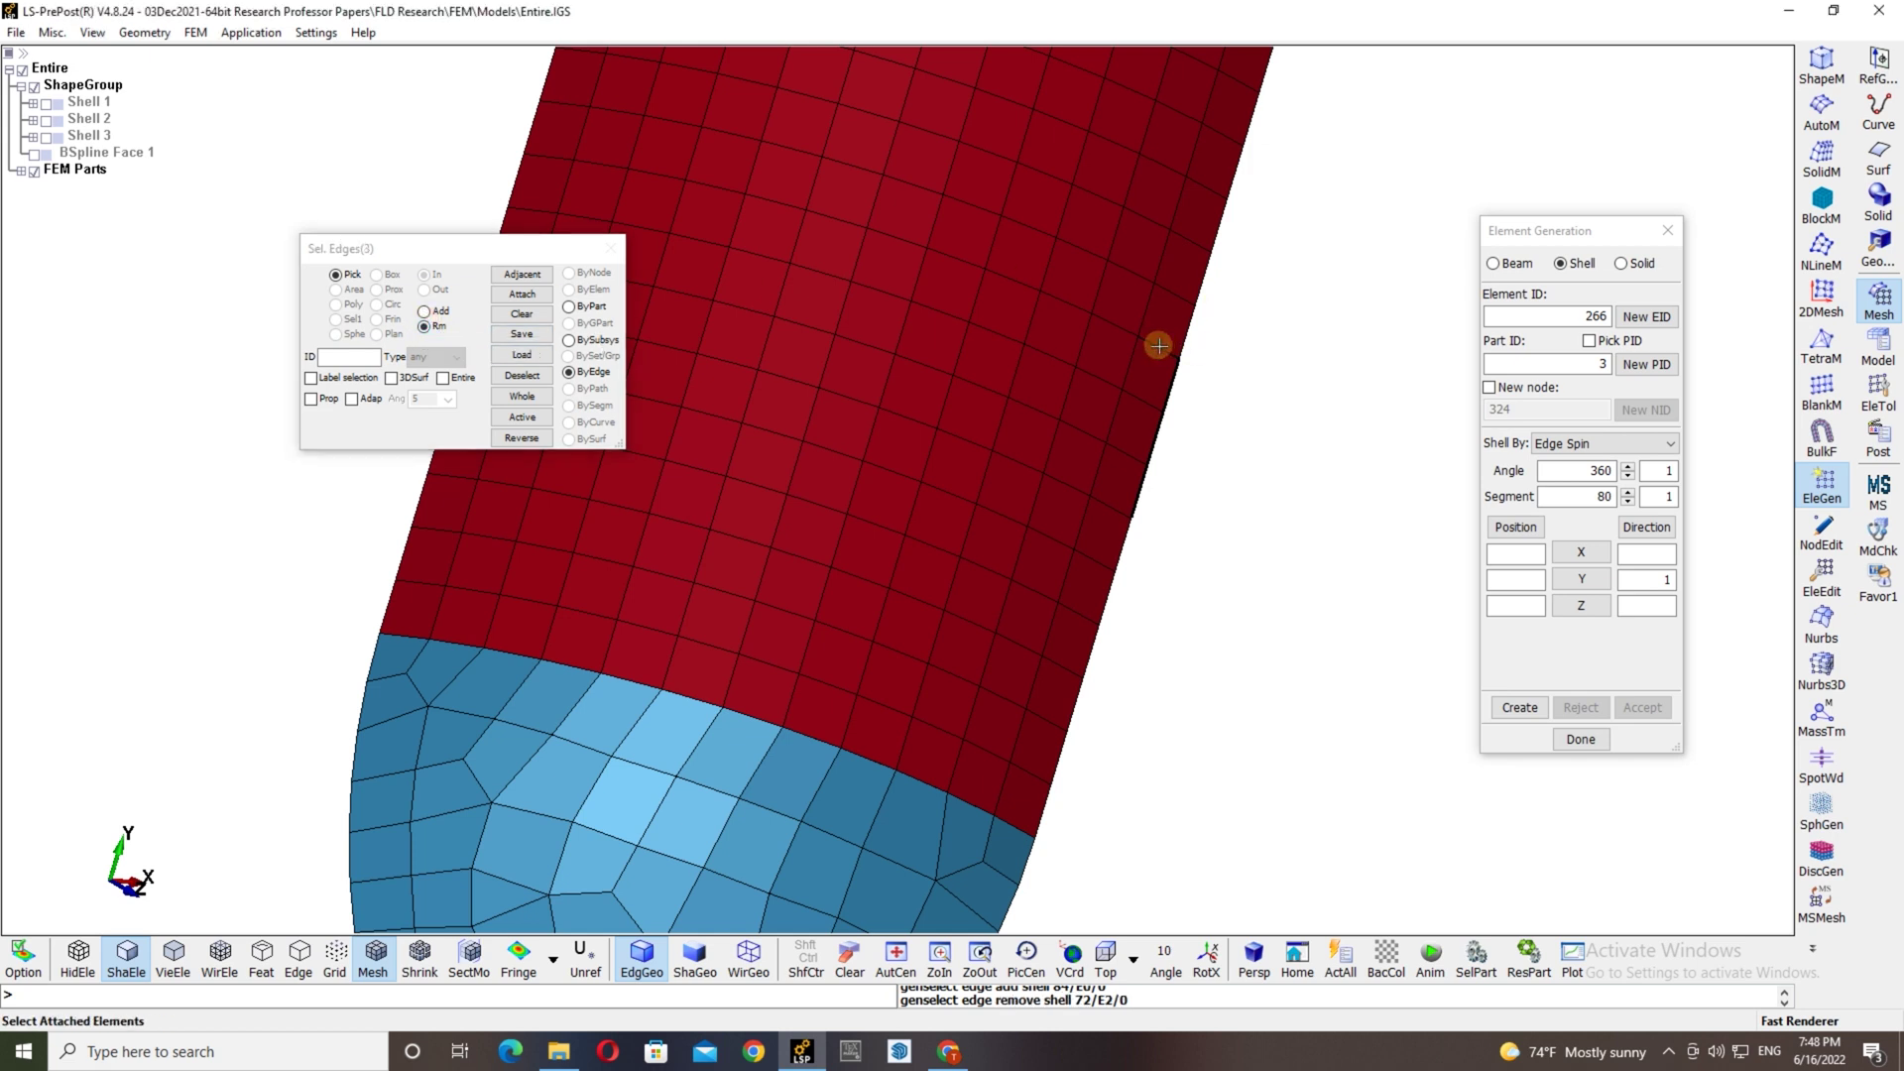
left_click(424, 313)
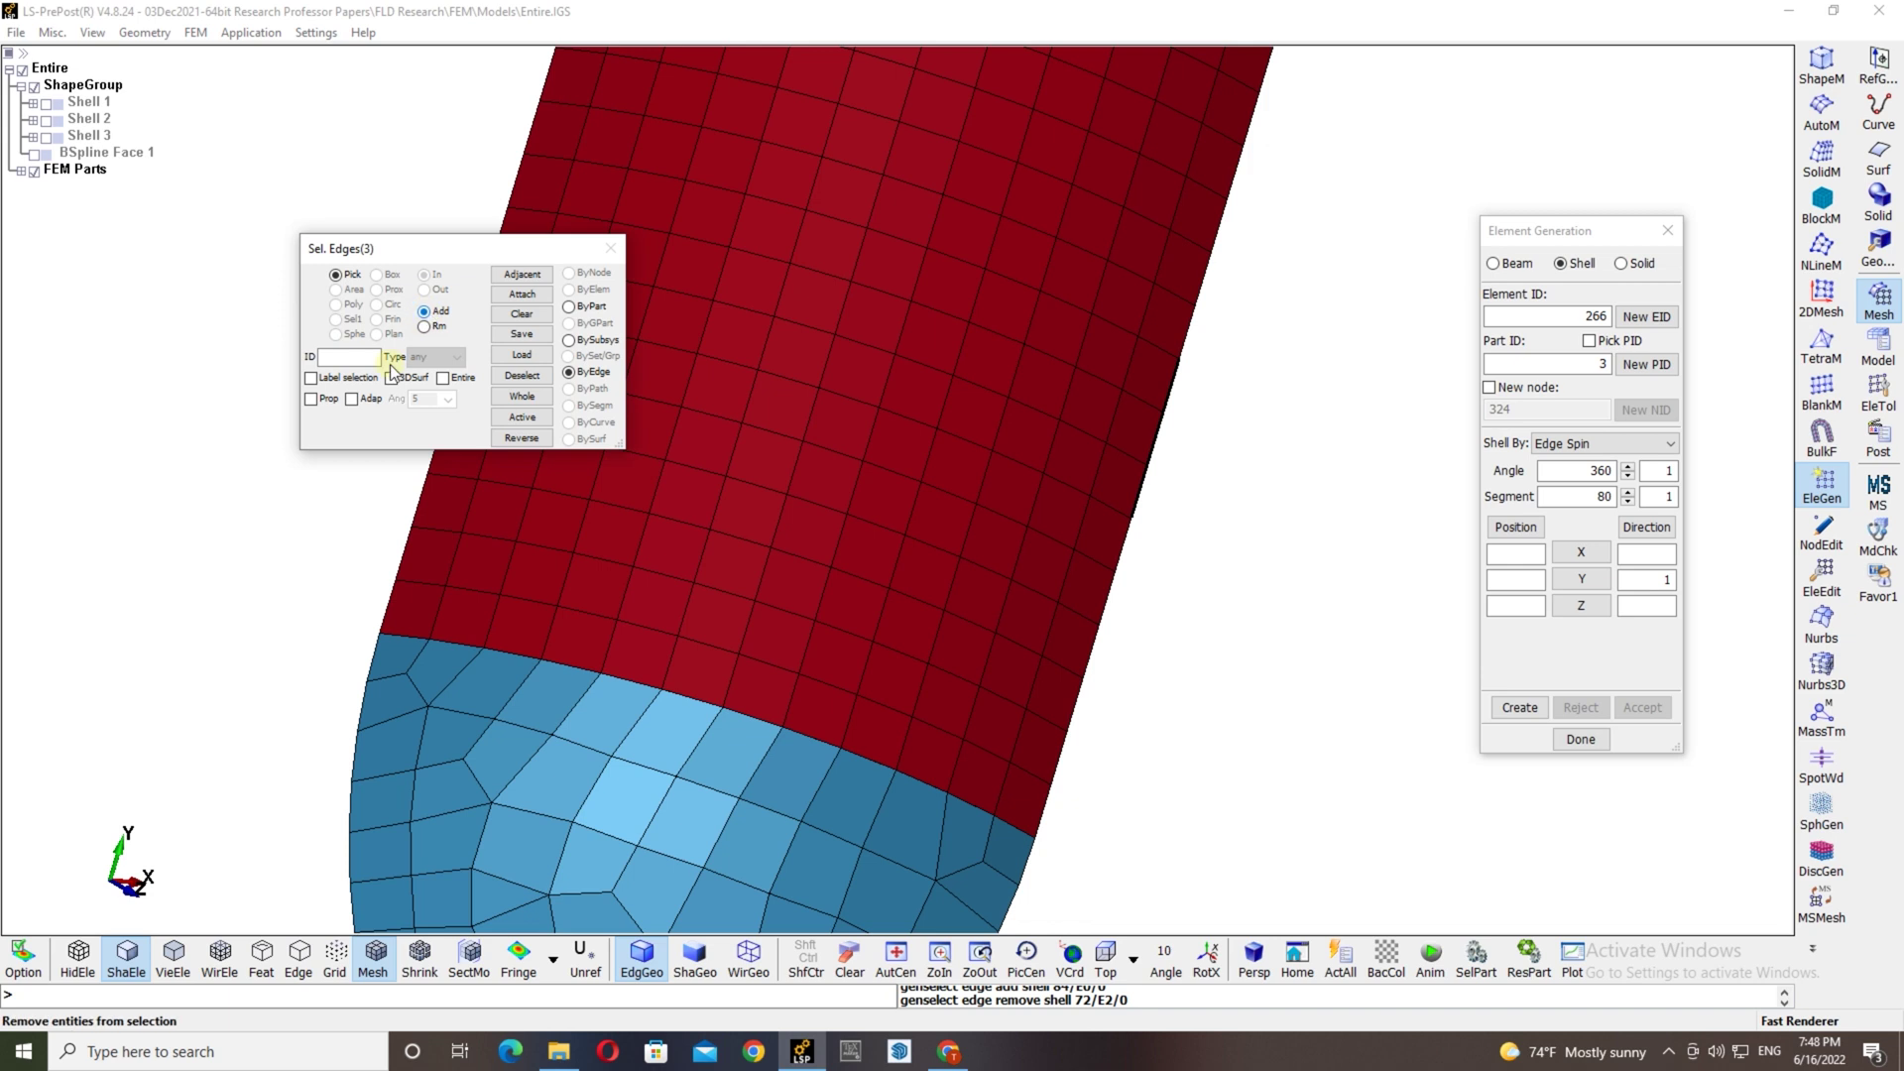
Enable Prop and Adap at a 30° angle and propagate the selection along the red and blue mesh edges.
left_click(311, 400)
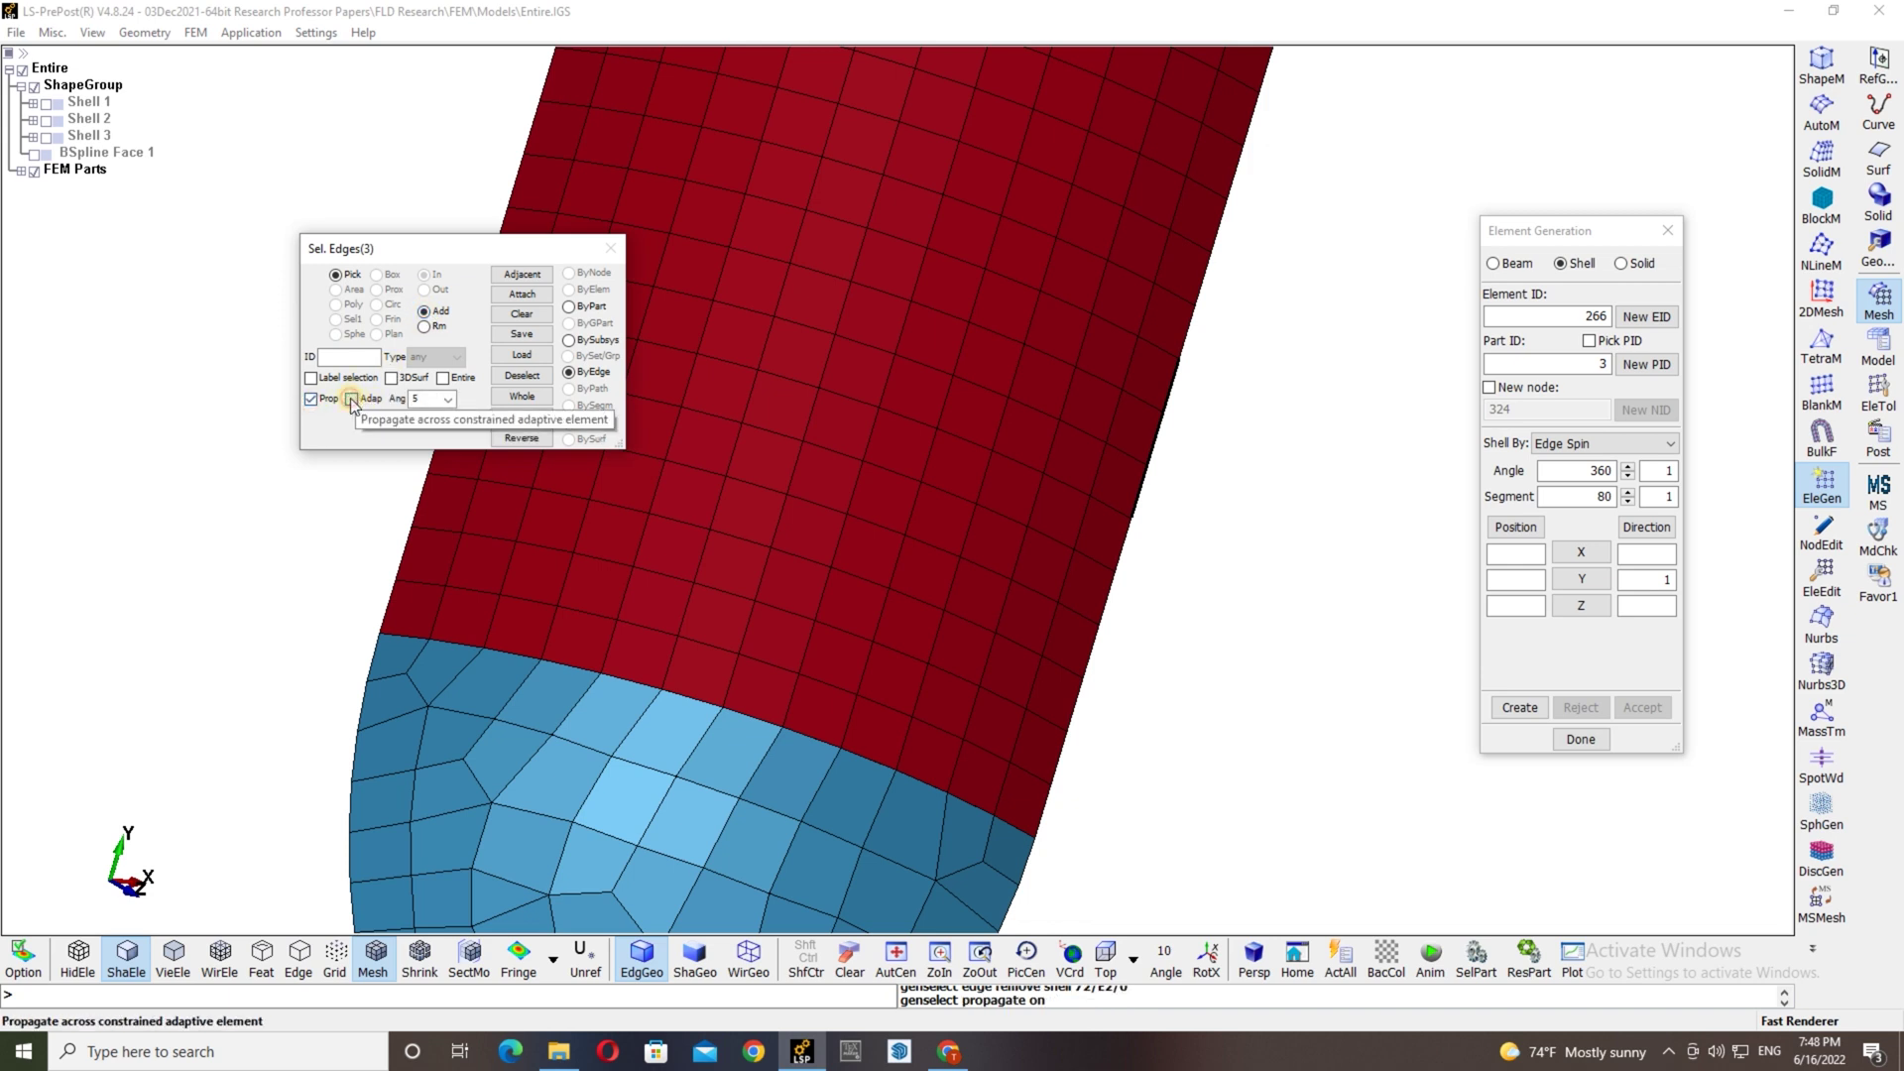
left_click(352, 400)
left_click(444, 401)
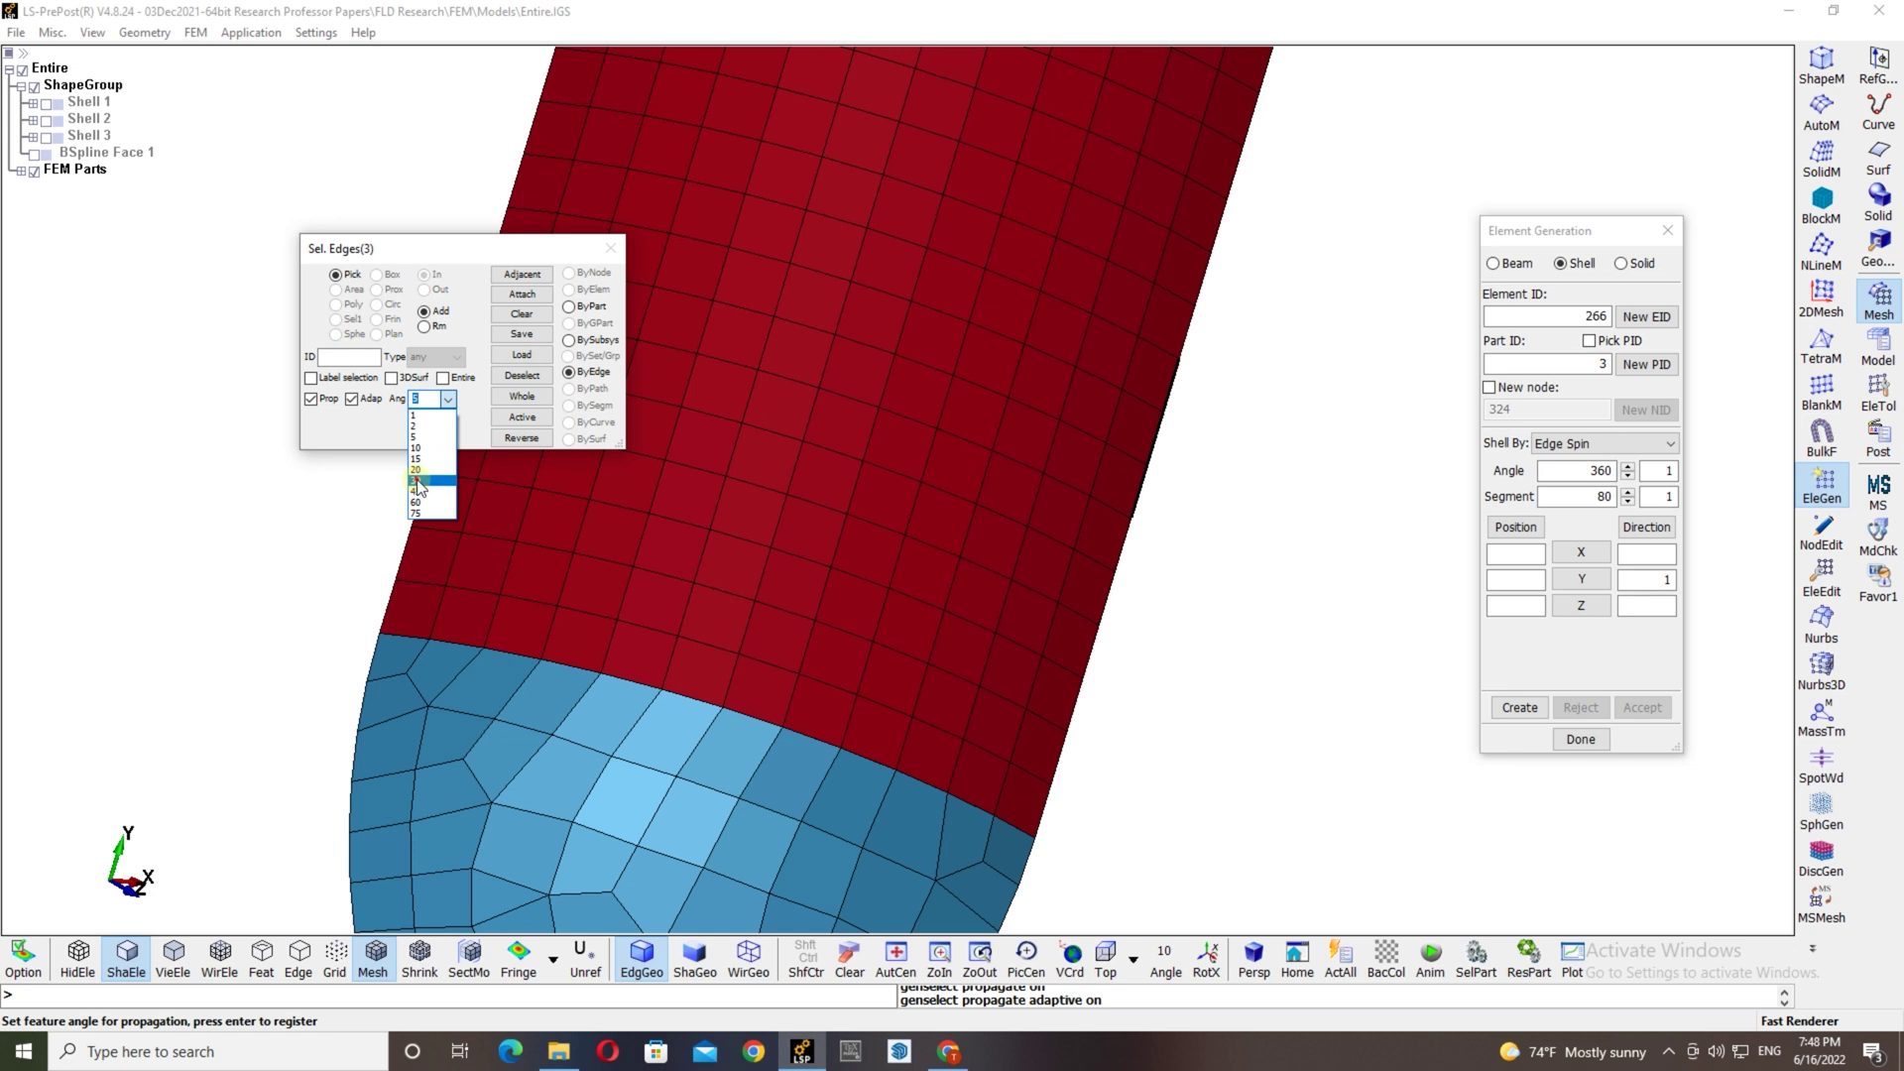
left_click(416, 481)
left_click(1126, 533)
scroll(1173, 377, "up", 2)
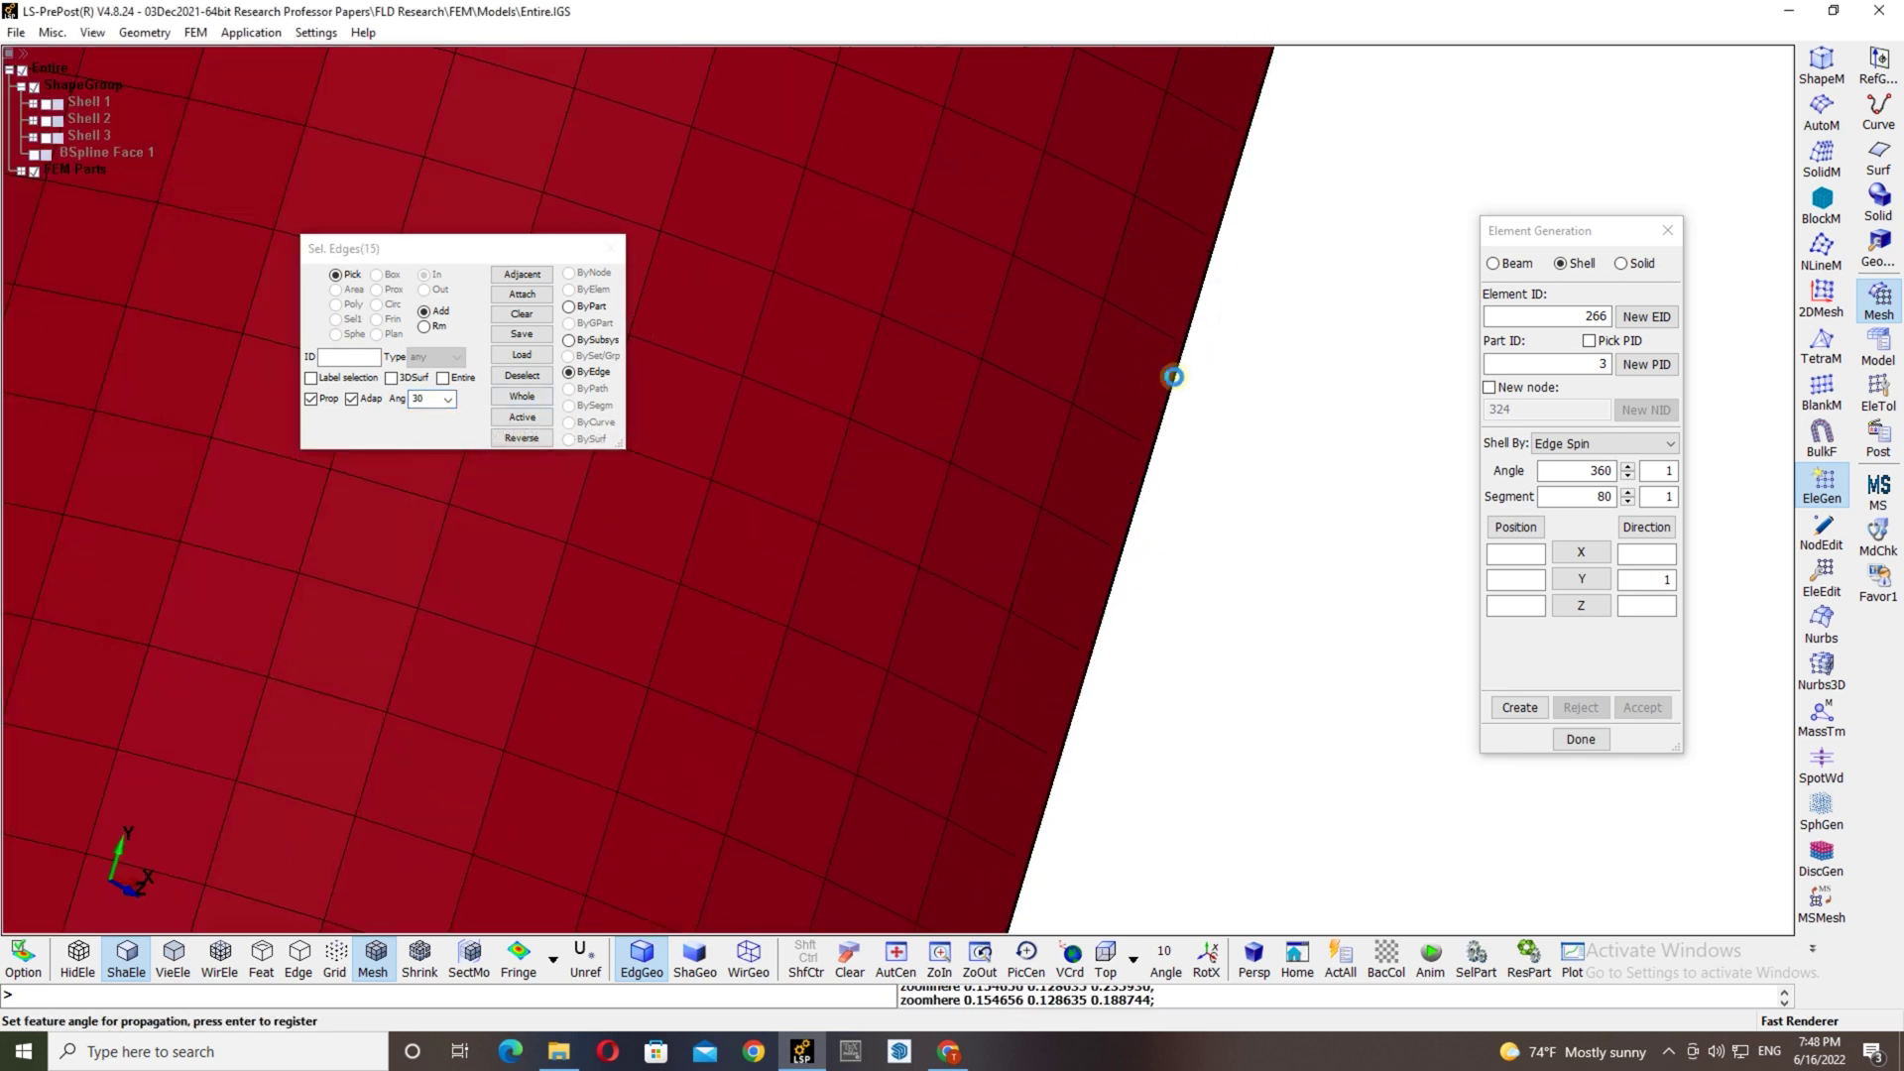
scroll(1187, 265, "down", 2)
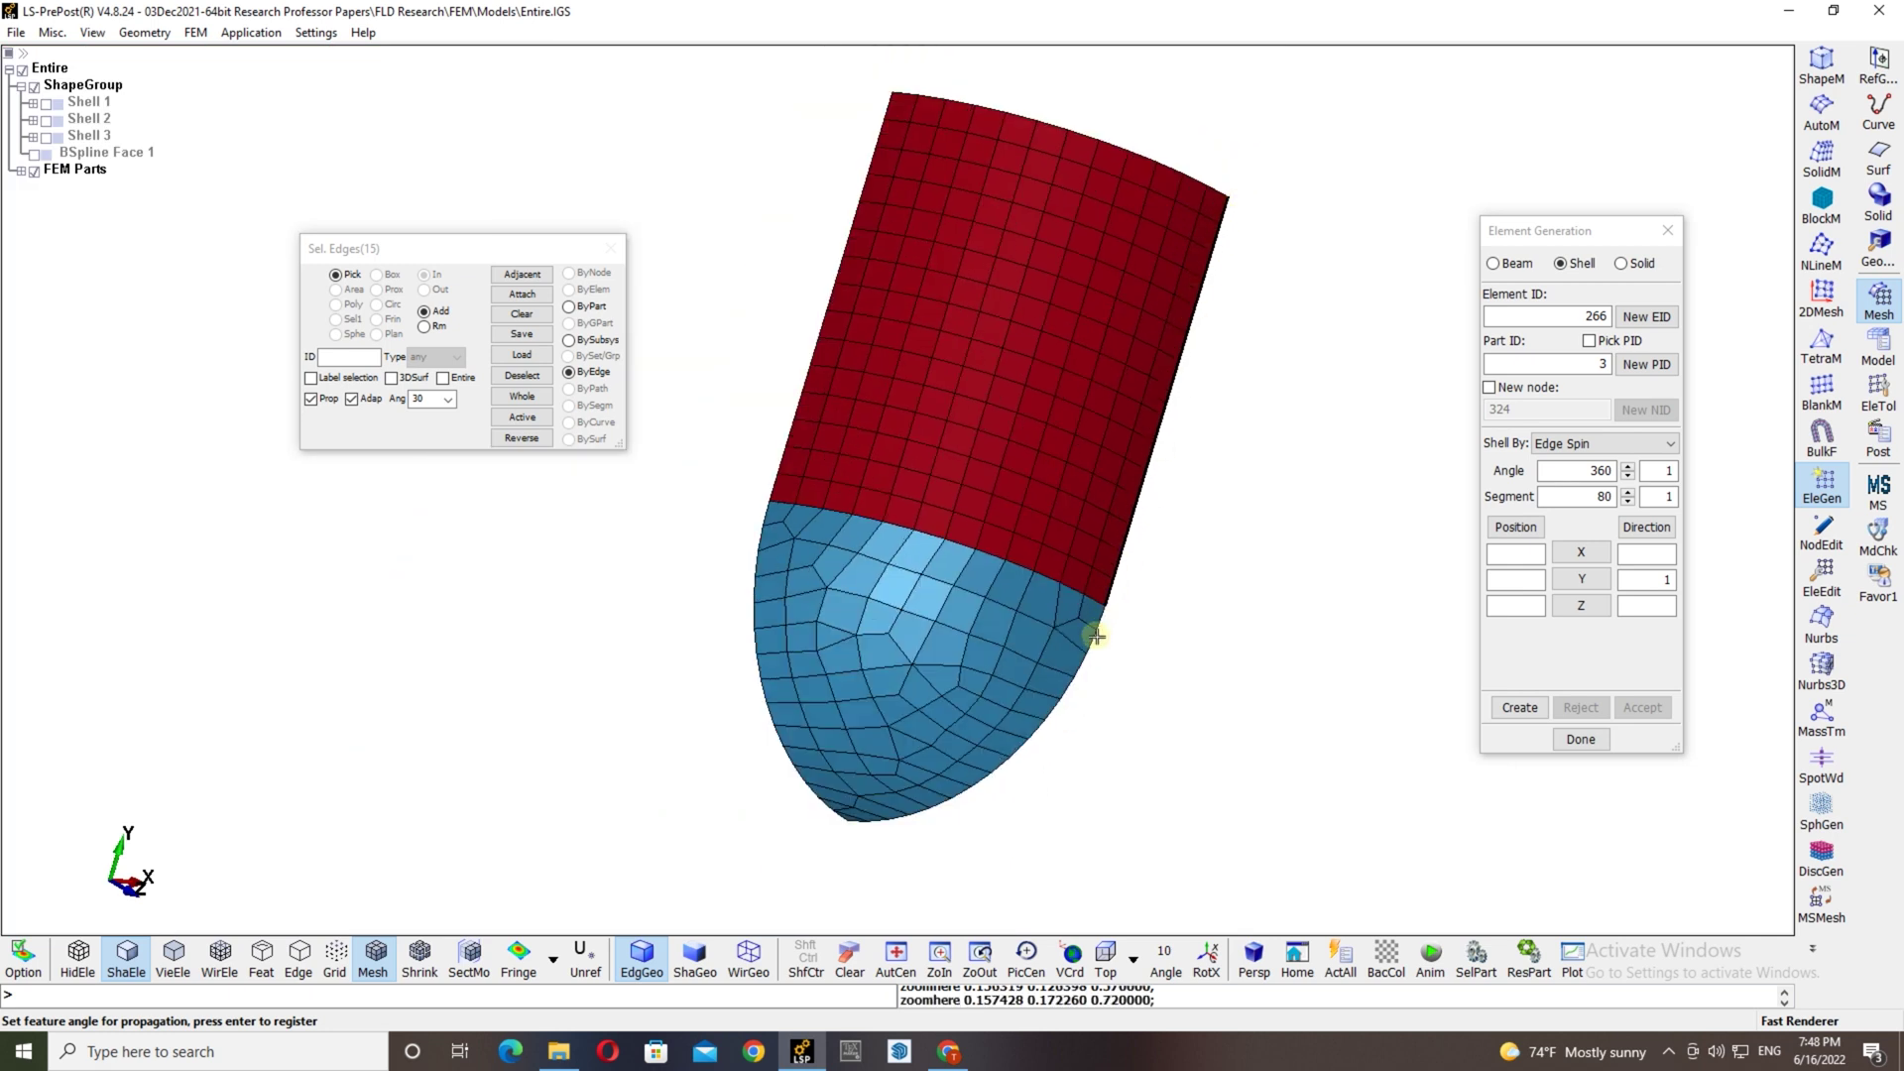
left_click(1080, 668)
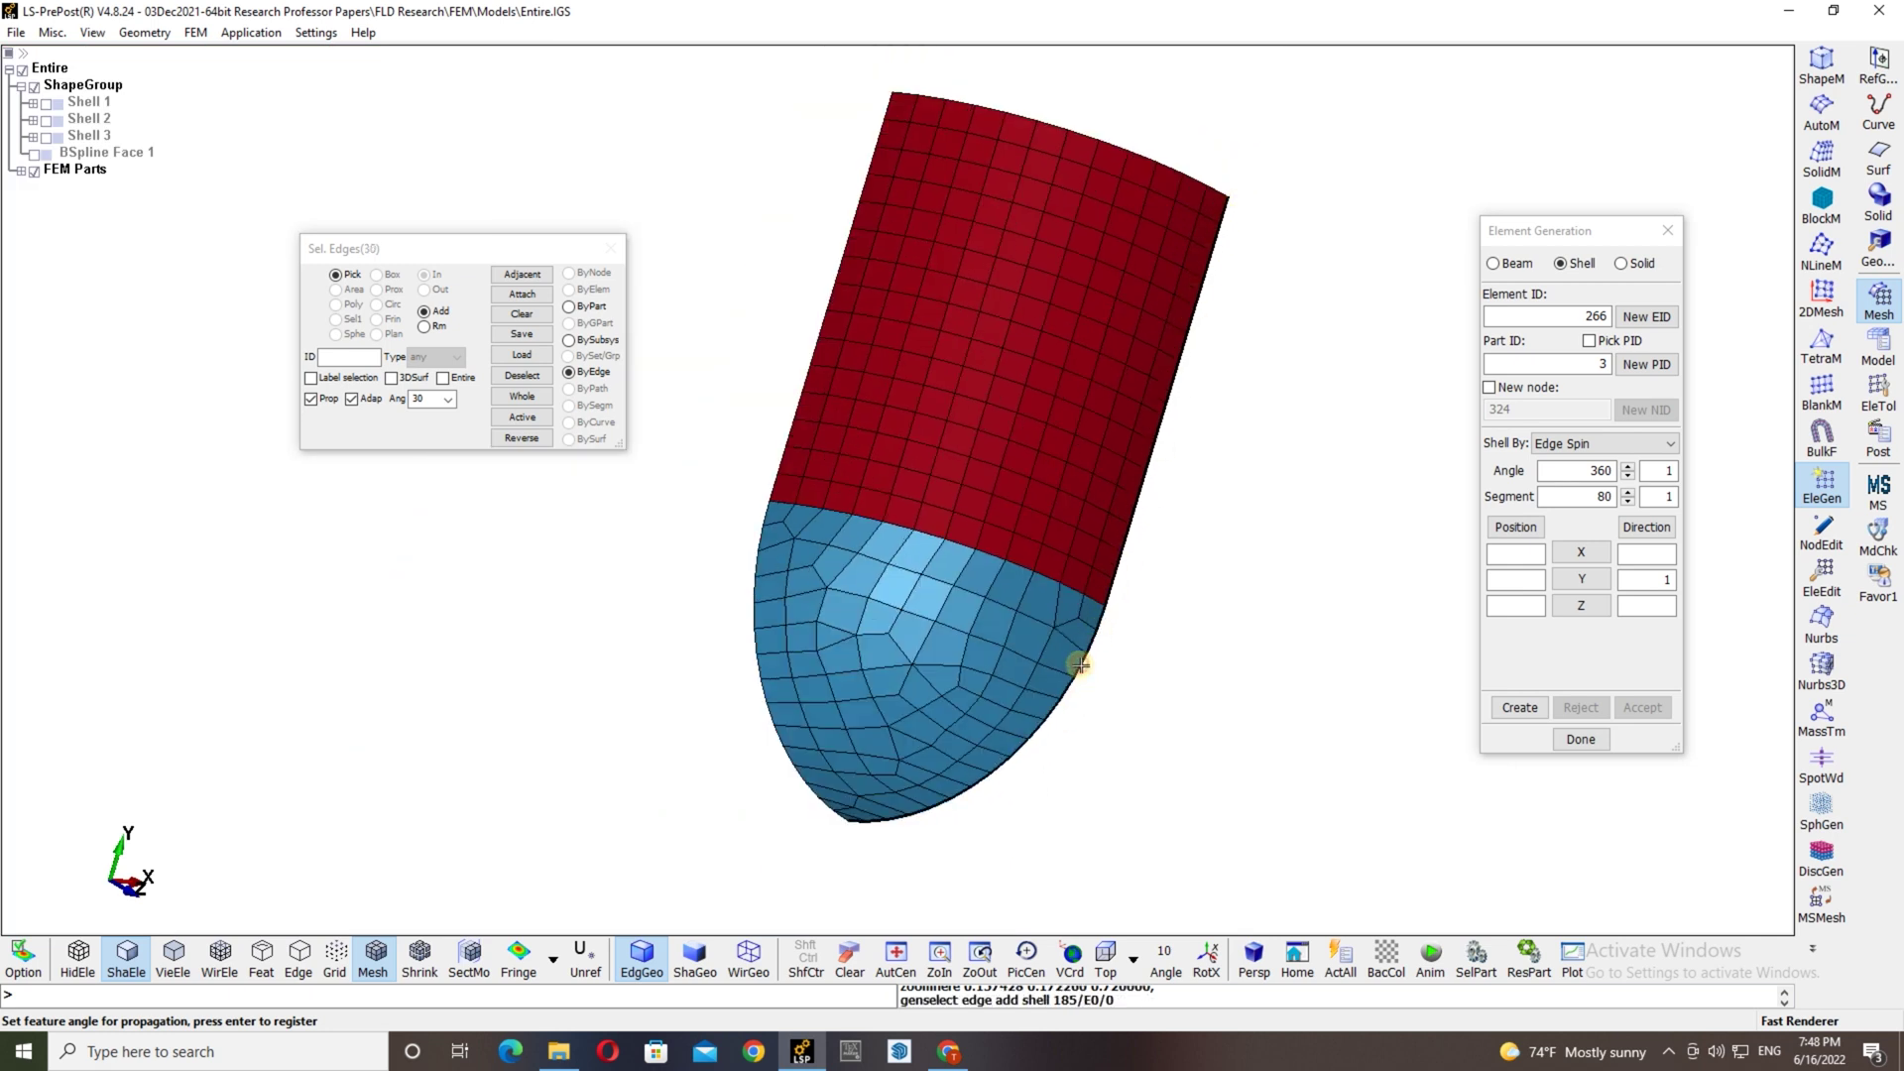
Create the 360° spun shell preview, inspect it, and accept the mesh.
left_click(1516, 707)
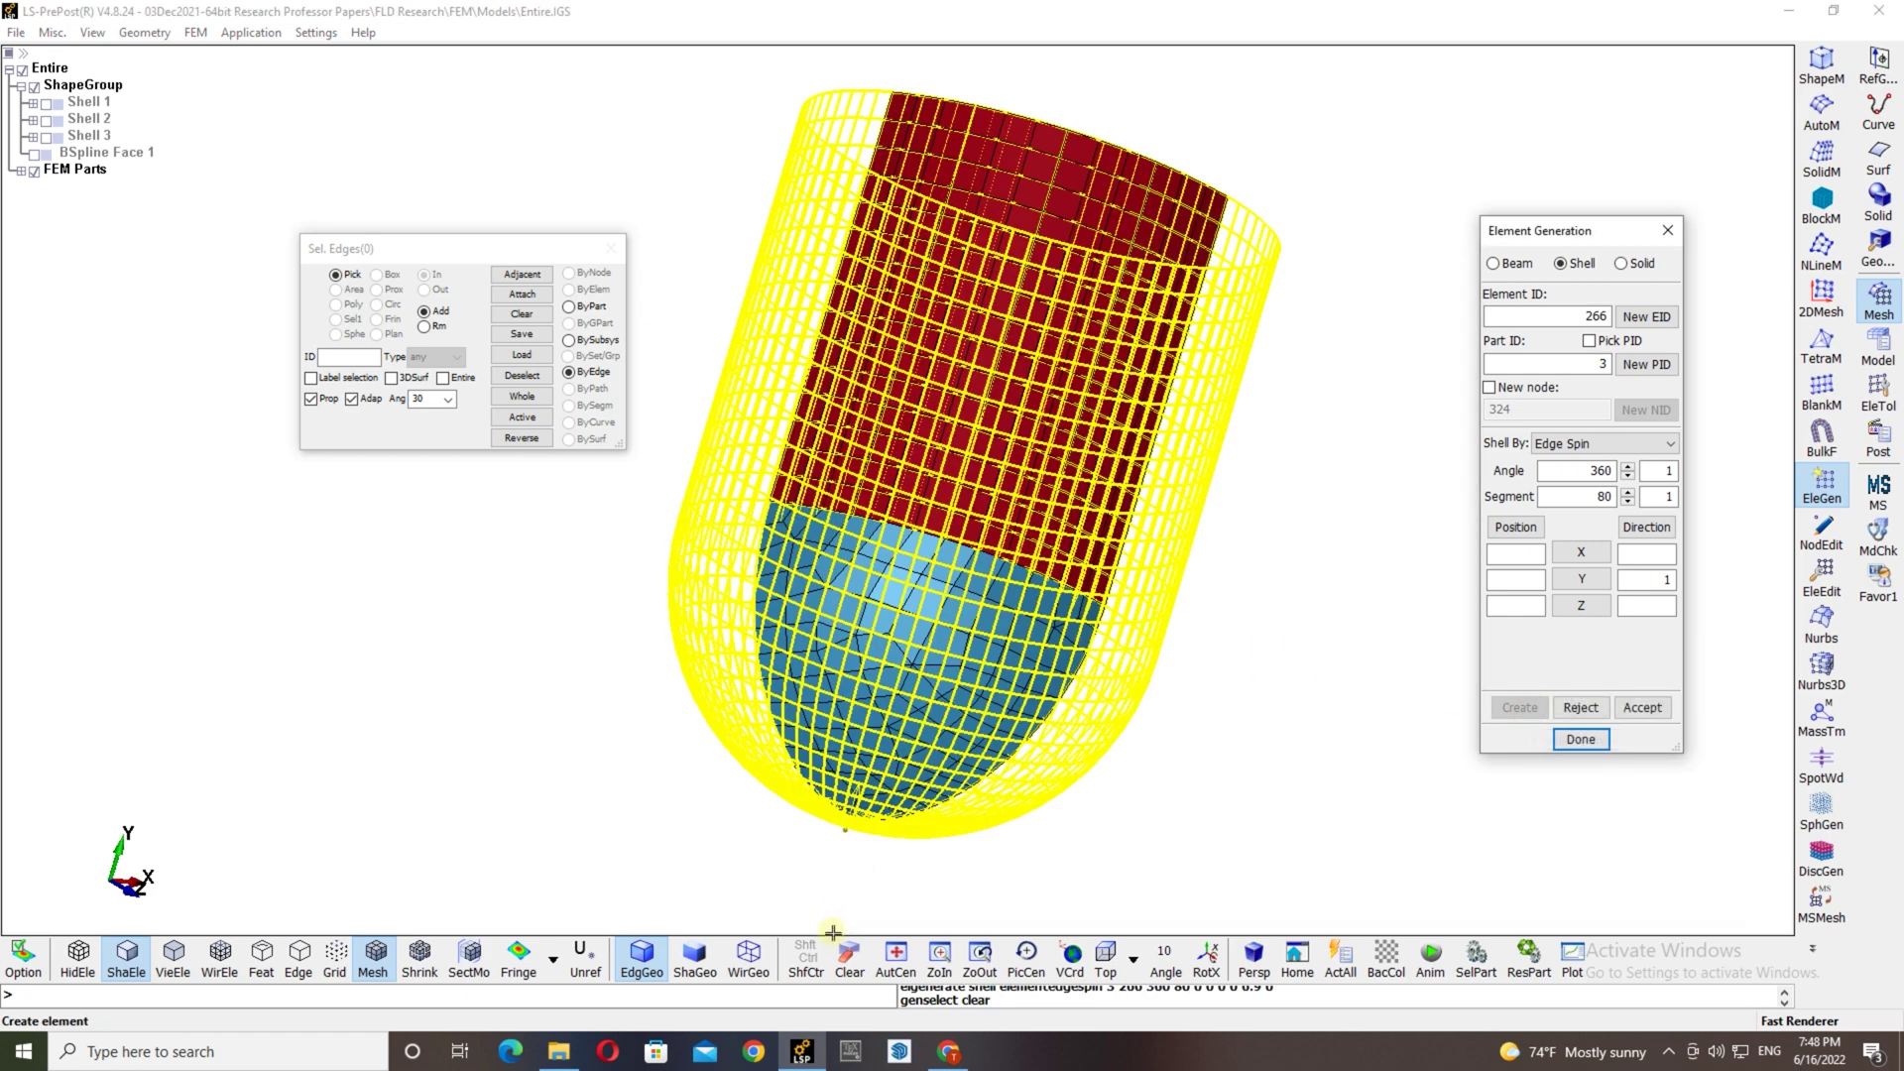
left_click(808, 954)
left_click_drag(1045, 342, 1054, 645)
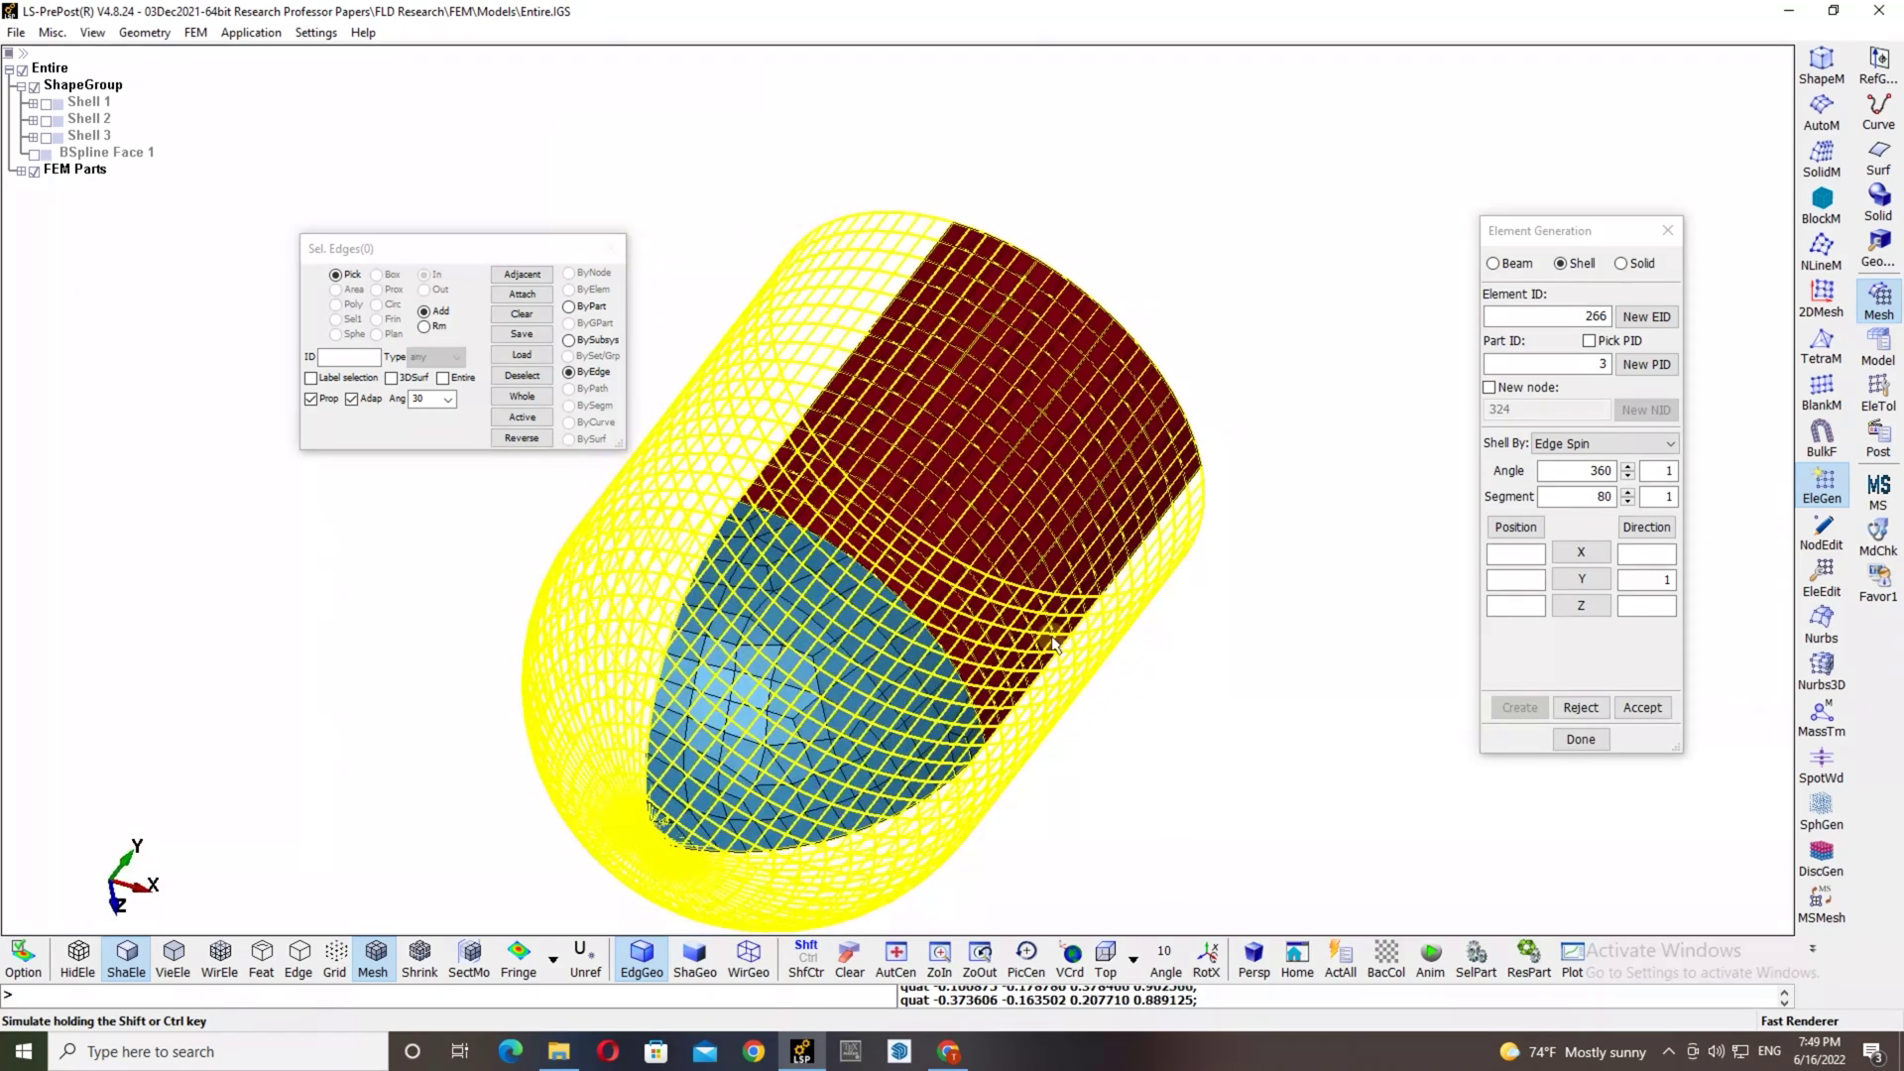
left_click(1643, 707)
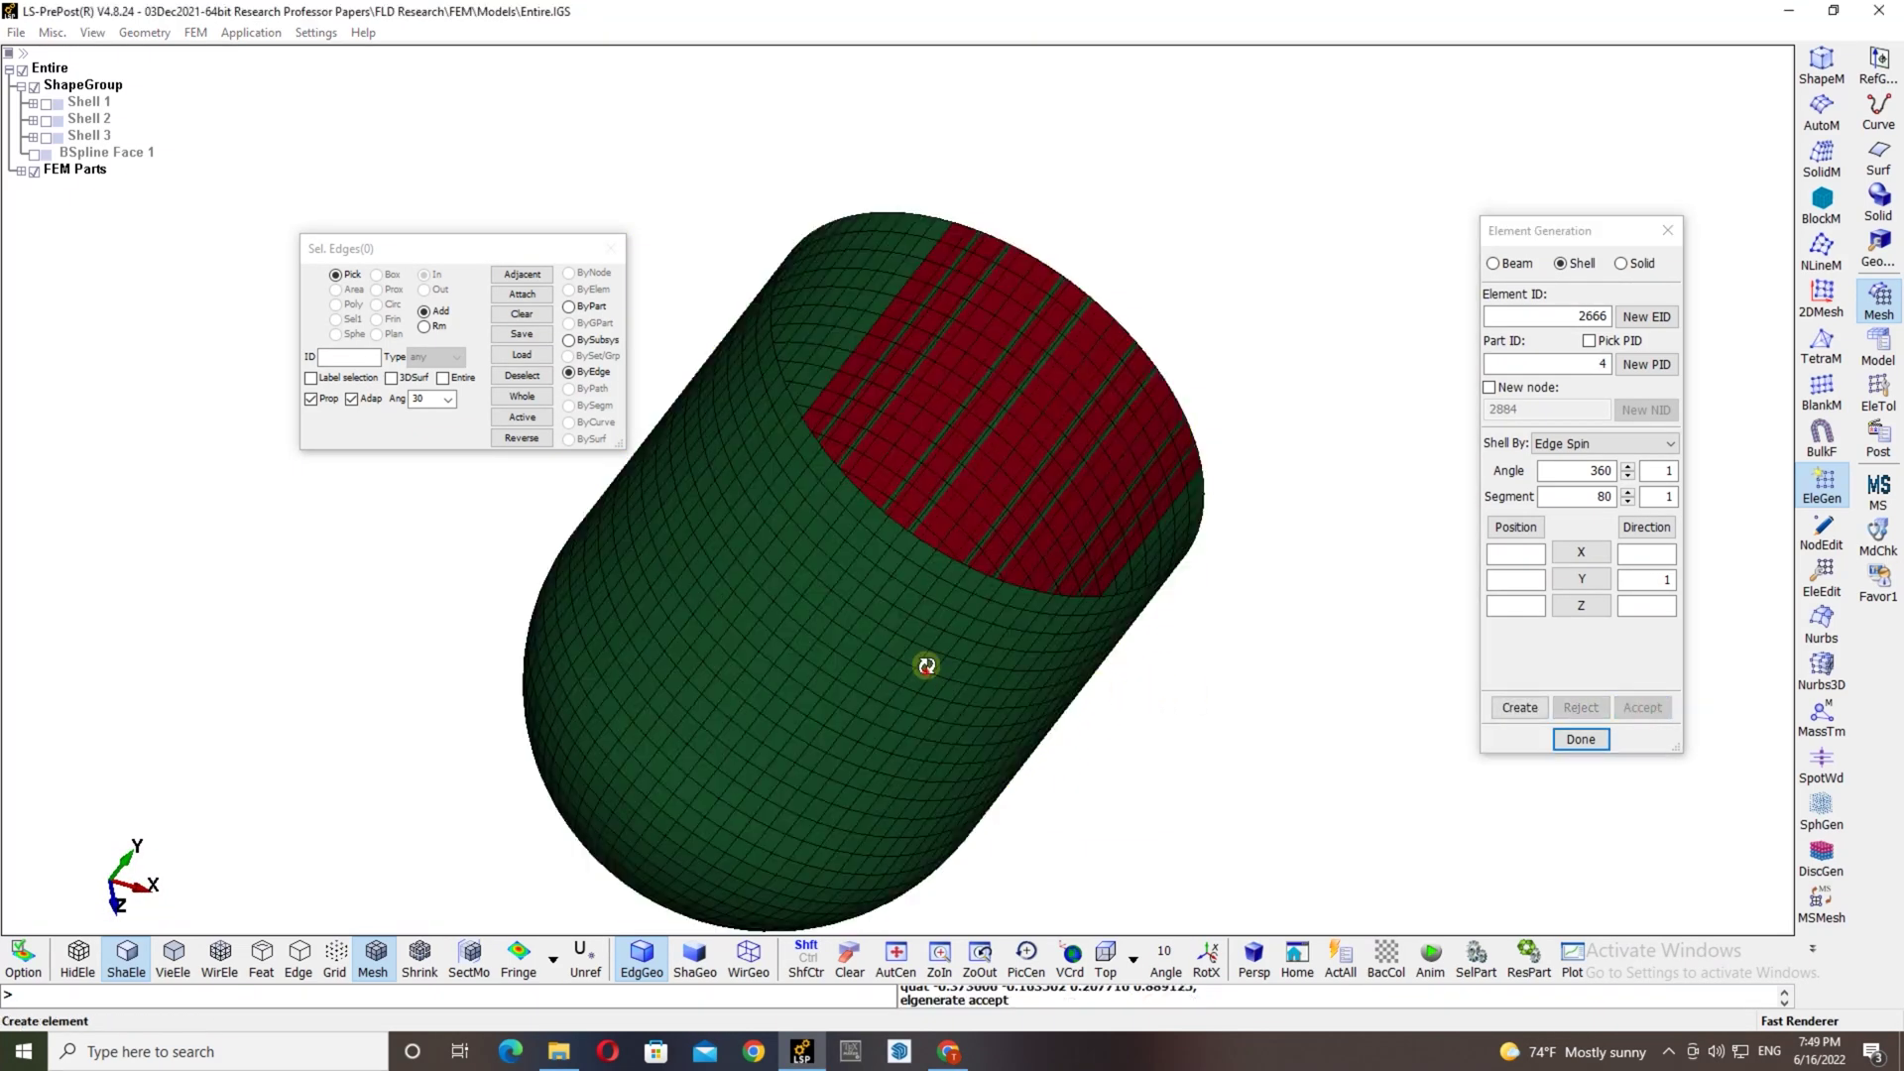
Inspect the spun punch mesh from its domed end and side, then bring up the Model page.
left_click_drag(923, 668, 884, 413)
left_click_drag(1441, 684, 1200, 295)
scroll(1219, 240, "up", 3)
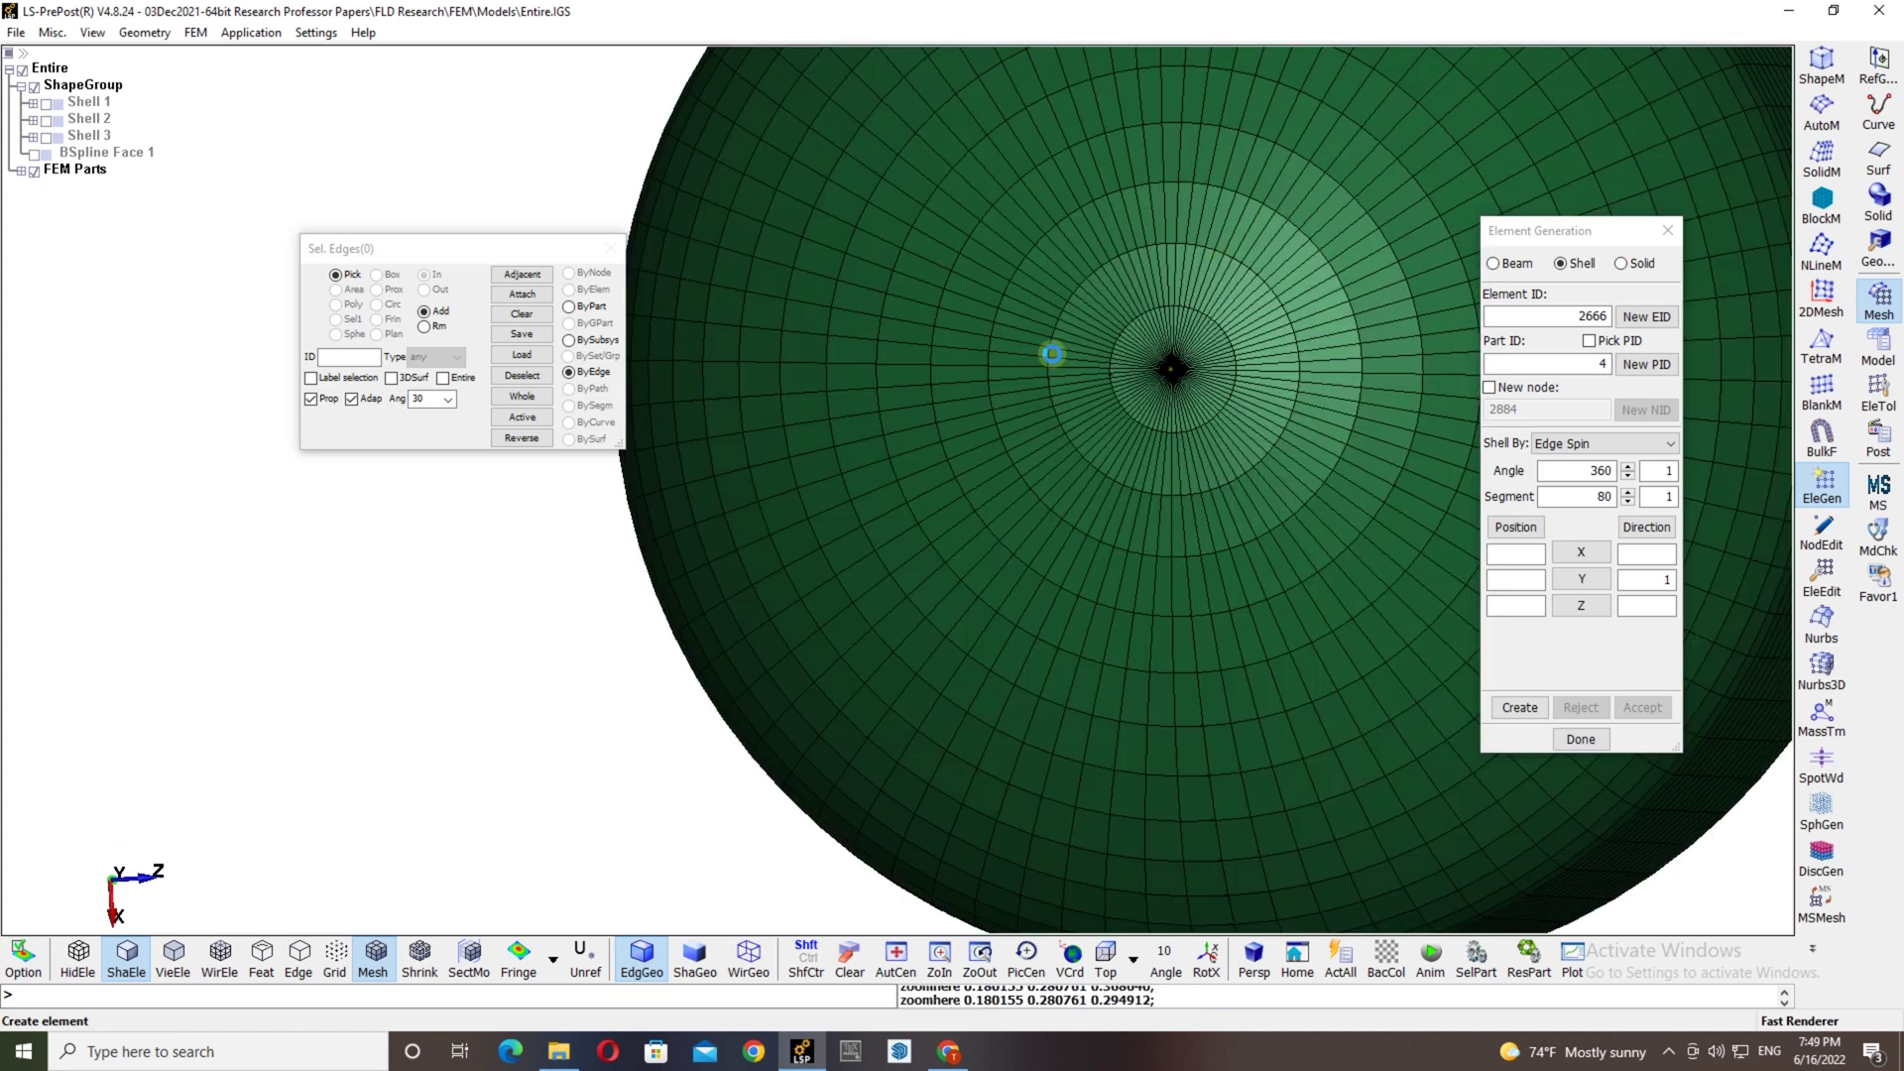
scroll(1041, 340, "down", 5)
left_click_drag(1042, 341, 290, 391)
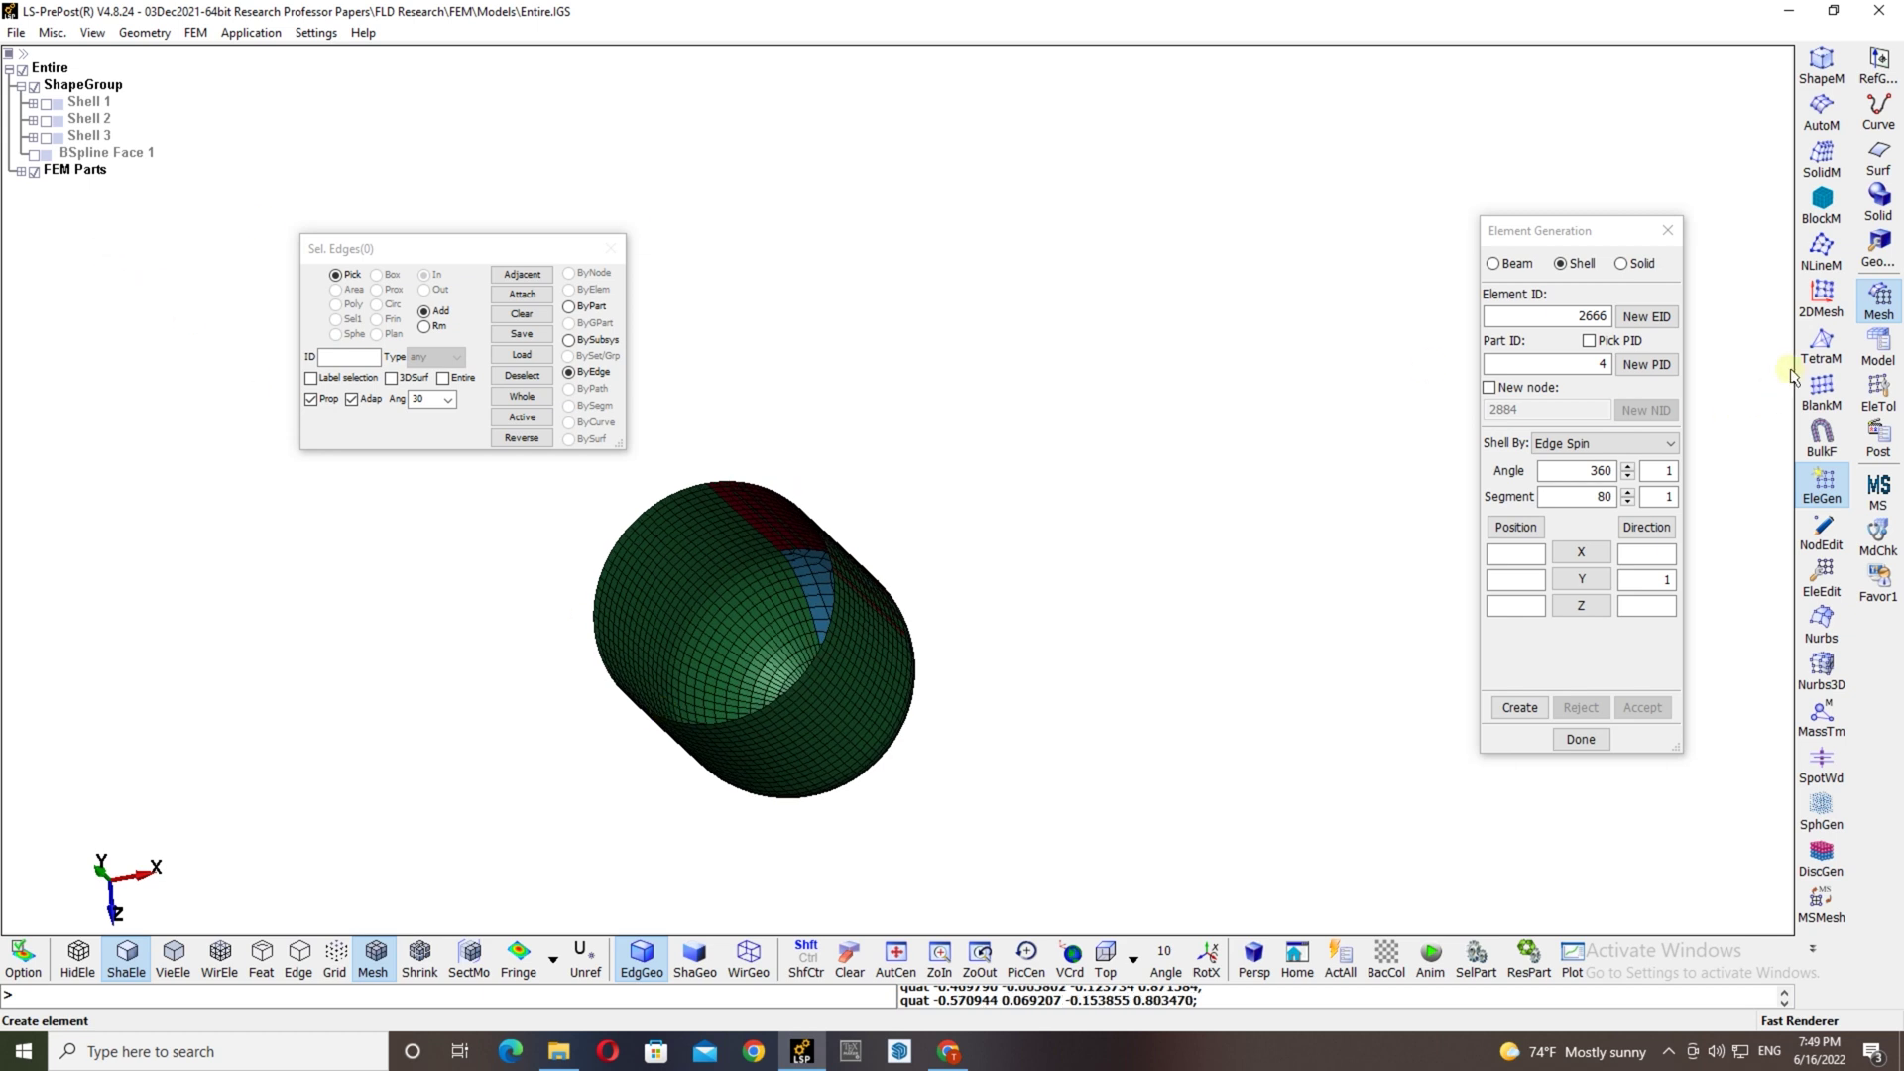
left_click(1871, 344)
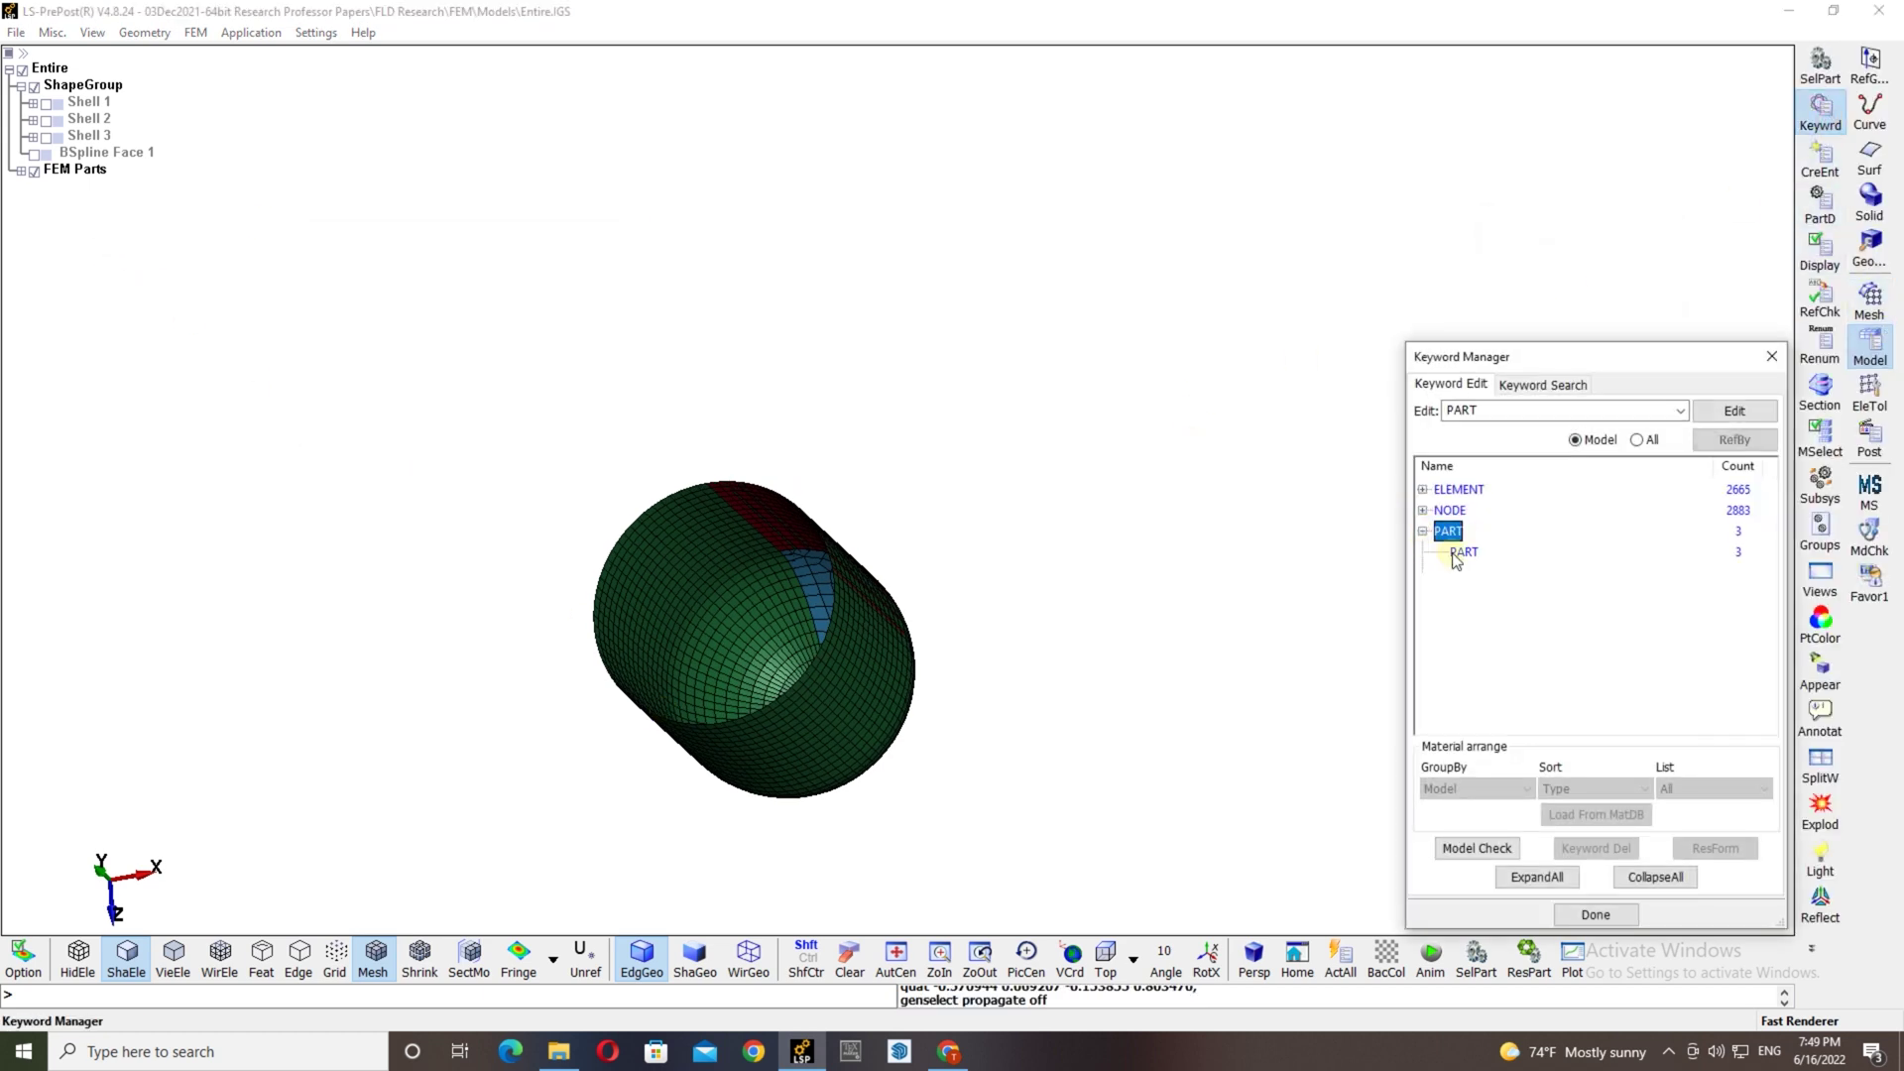
Delete the old LSHELL1 and LSHELL2 parts from the PART keyword list.
double_click(1462, 553)
left_click(1079, 320)
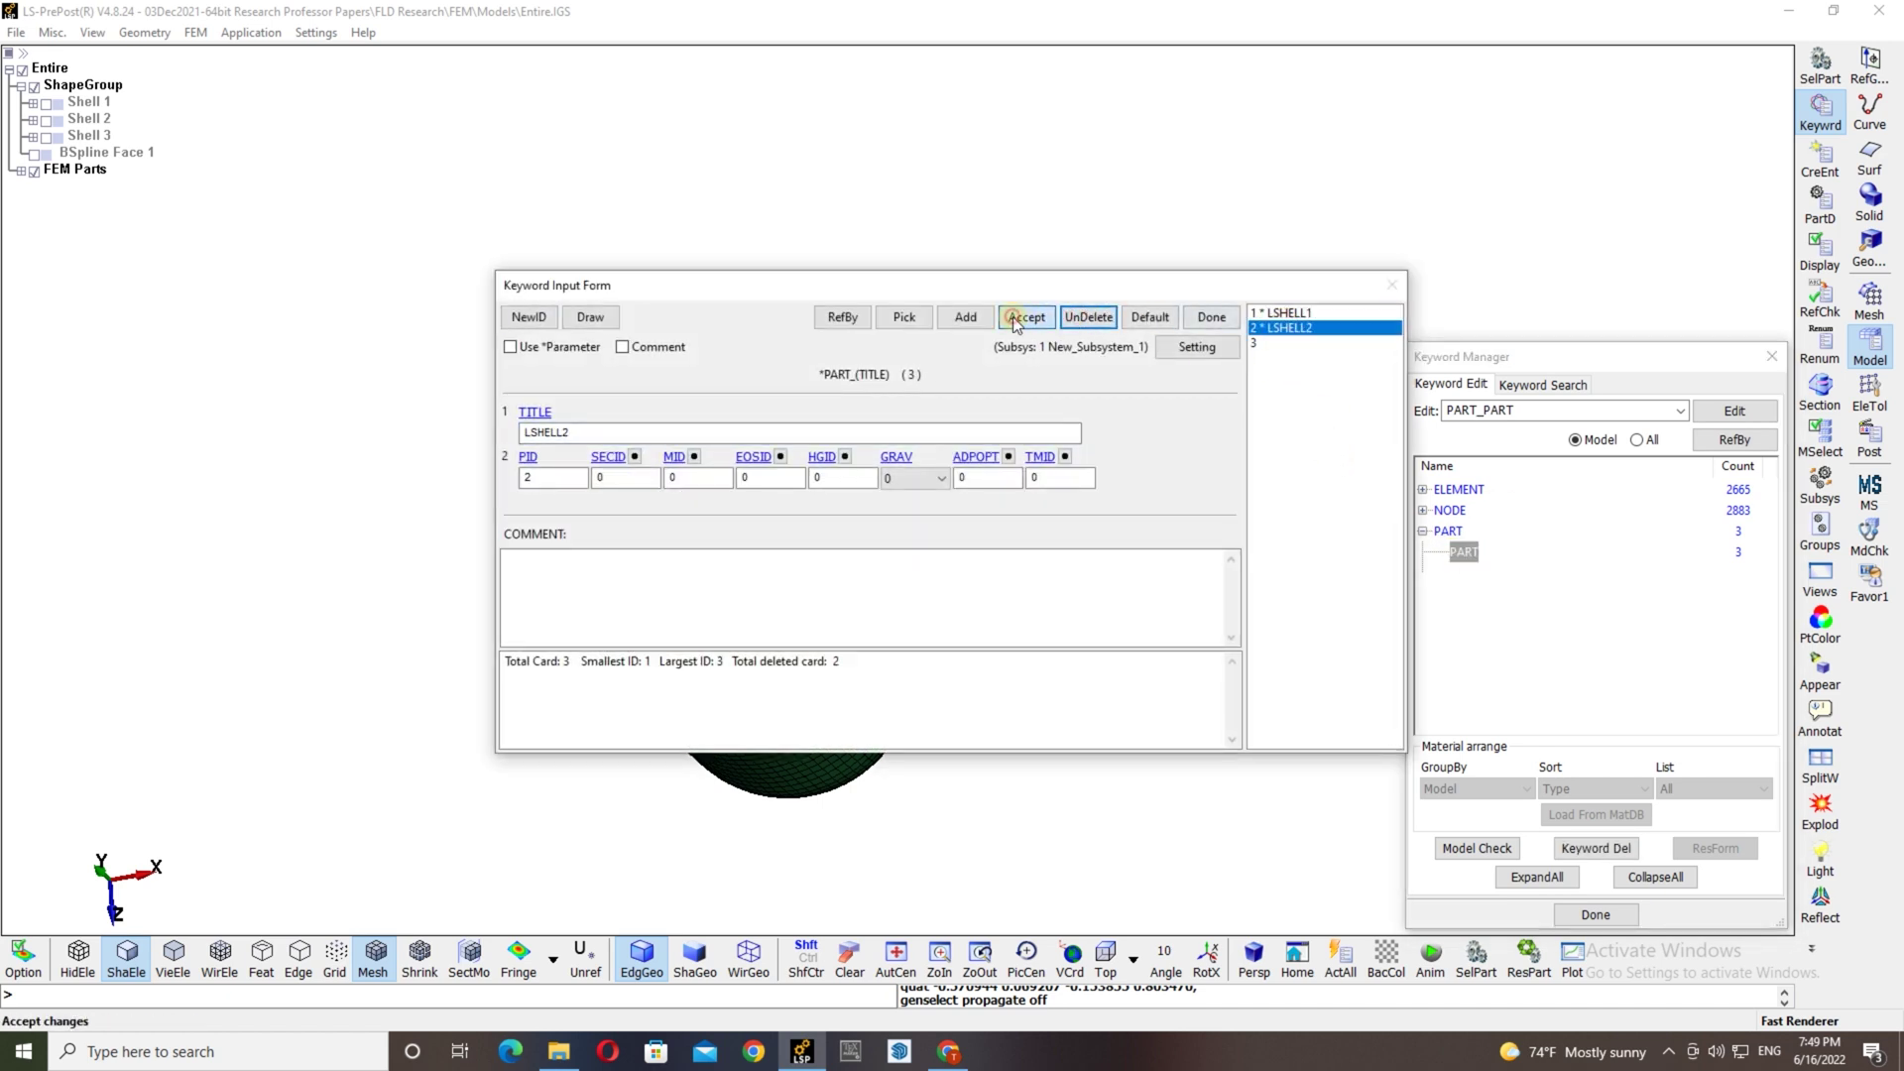
left_click(1205, 318)
left_click(1014, 595)
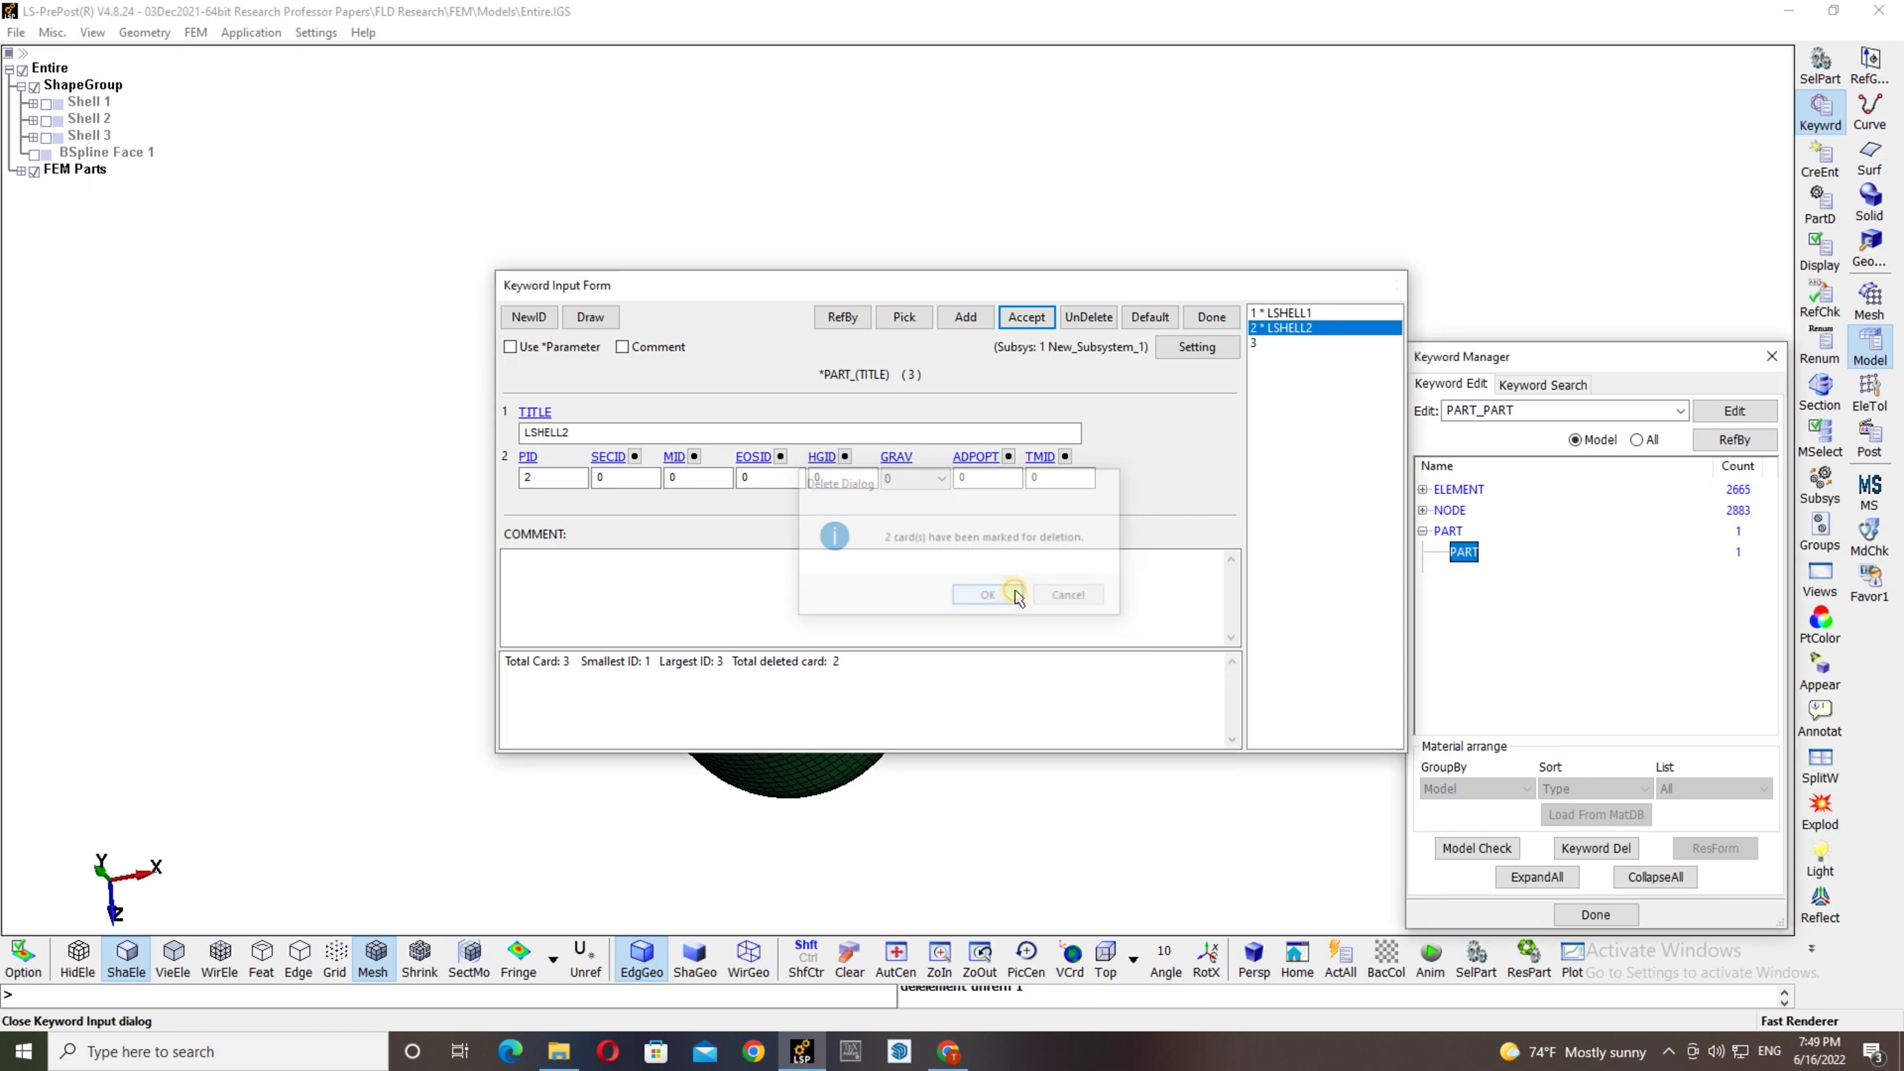
Rename the remaining spun part's title to Punch and accept it.
double_click(1465, 553)
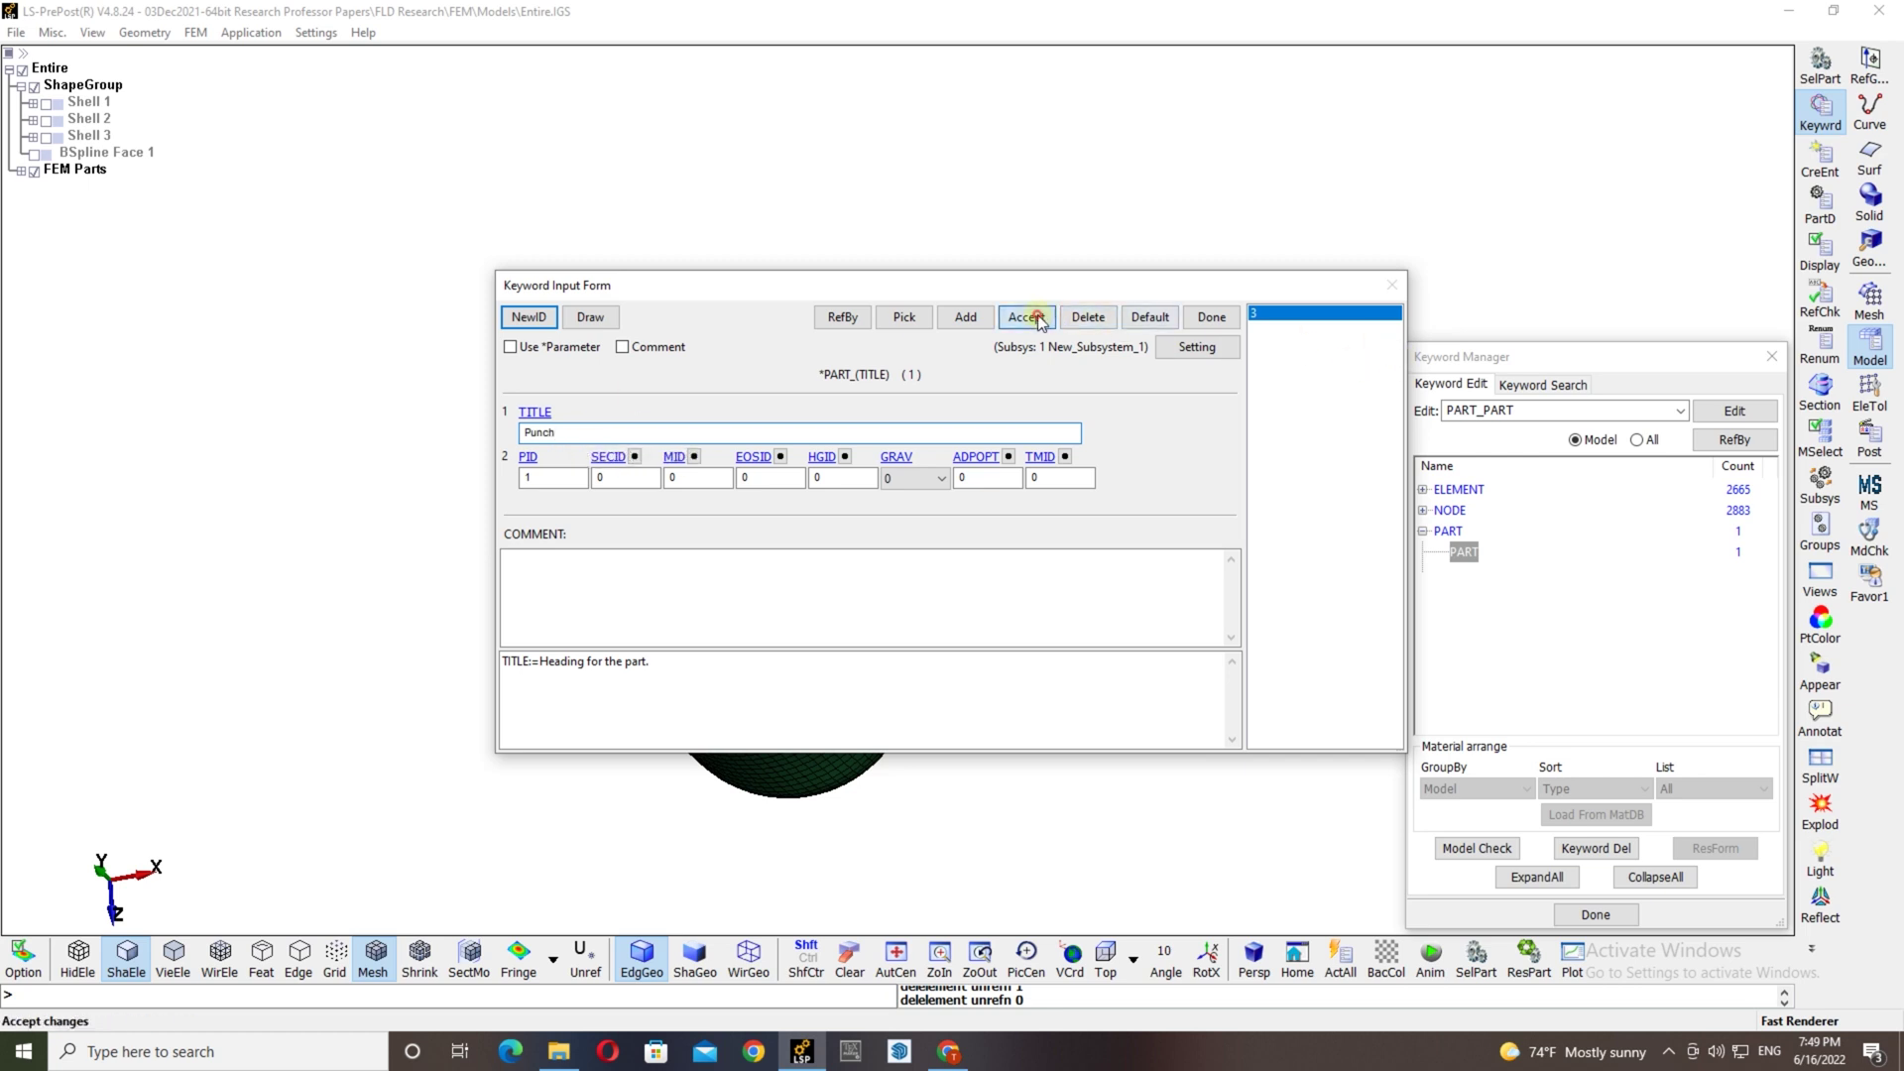
left_click(1211, 316)
left_click_drag(1194, 318, 1086, 480)
scroll(1093, 414, "up", 6)
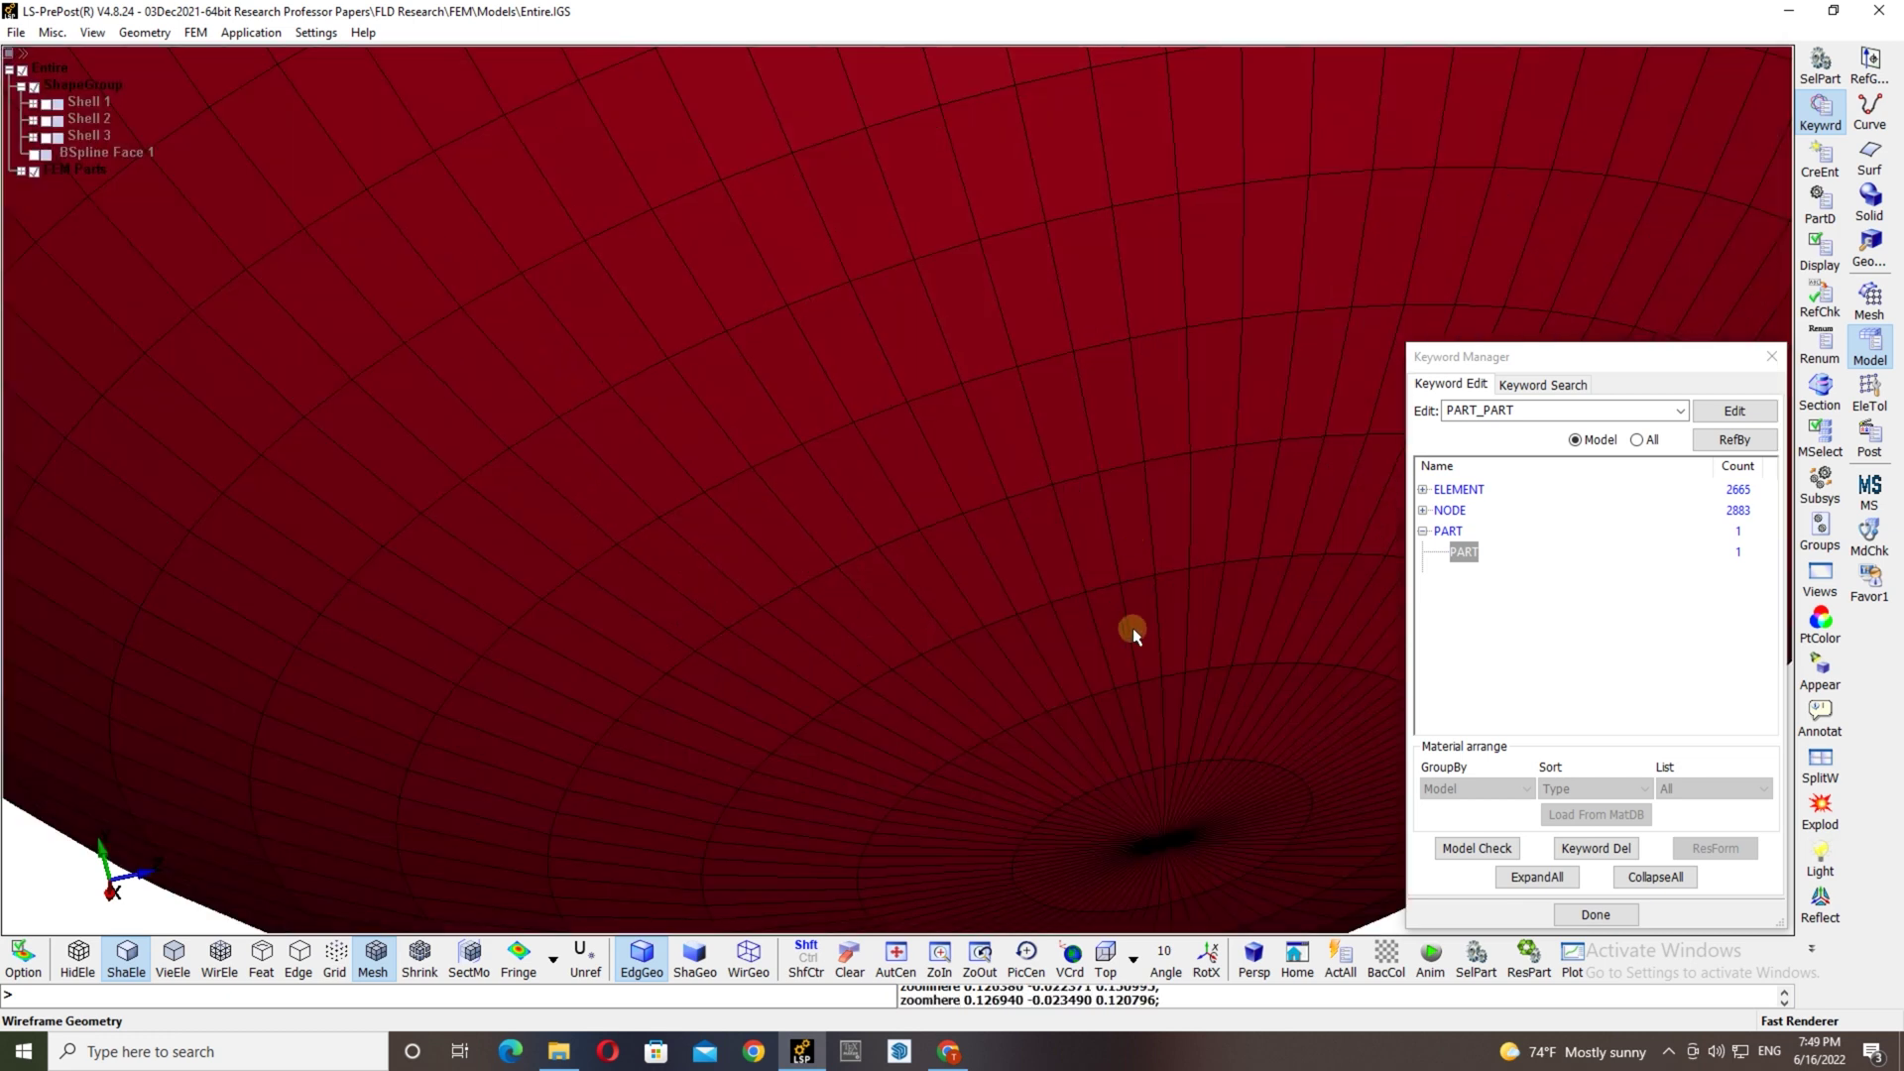